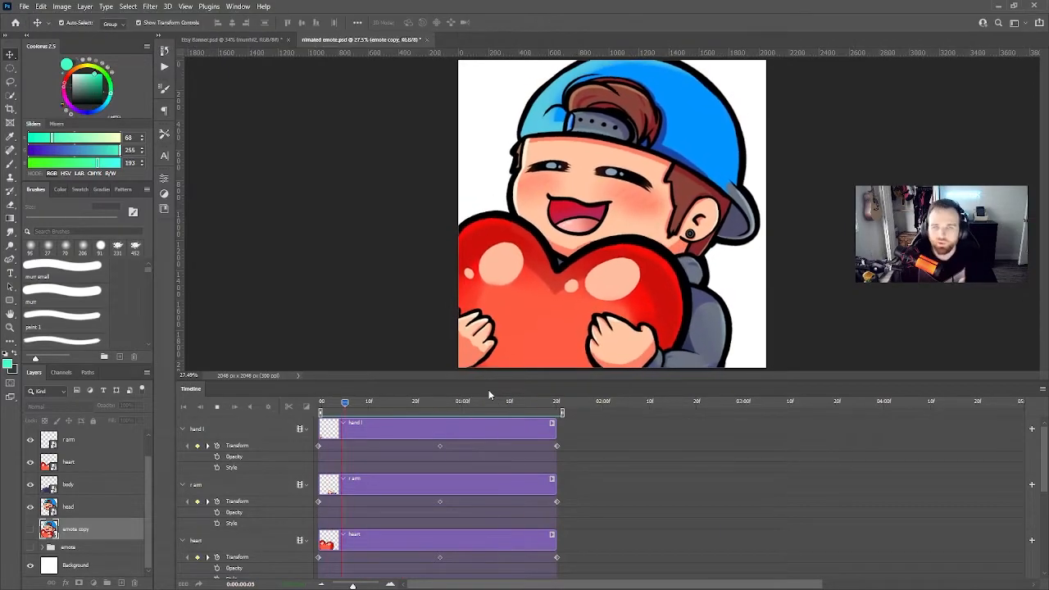
Stop the timeline playback and show only the emote copy layer over the Background
key(space)
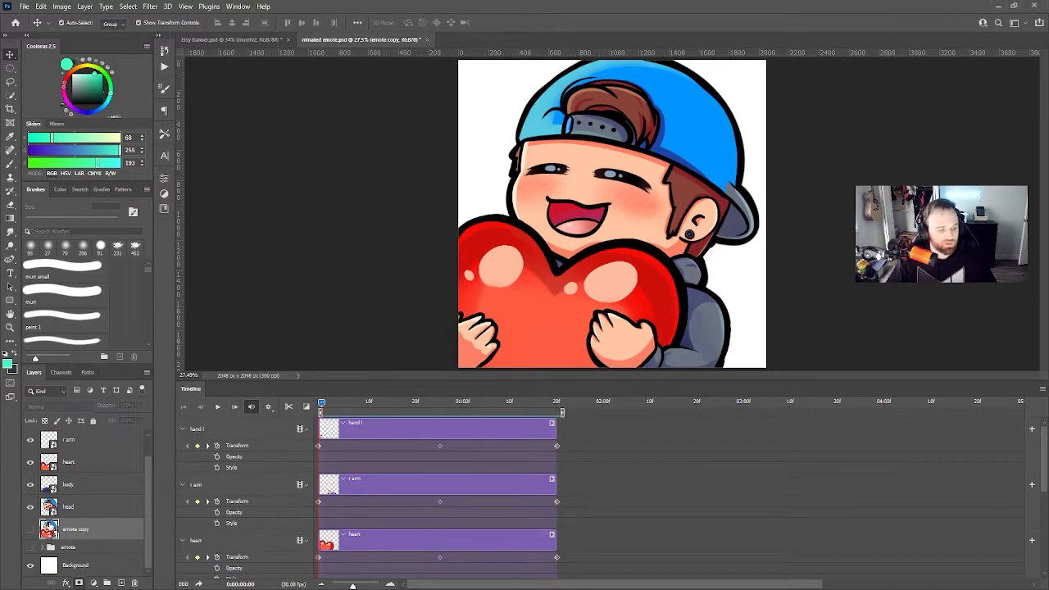
alt+click(30, 529)
click(29, 532)
click(28, 532)
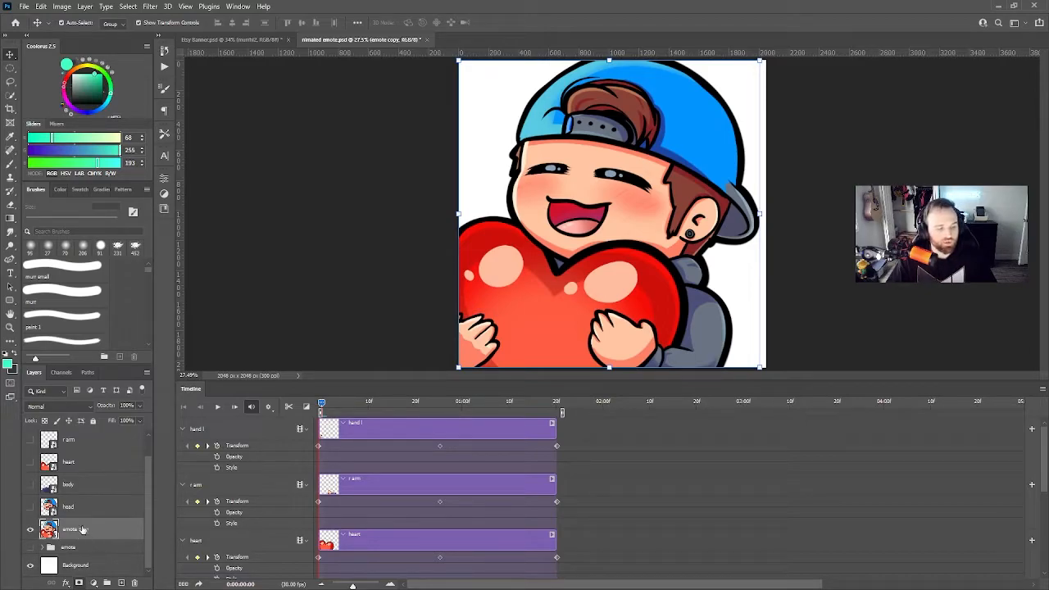
Select the heart, hands and hoodie on the emote copy layer with the Quick Selection tool
key(l)
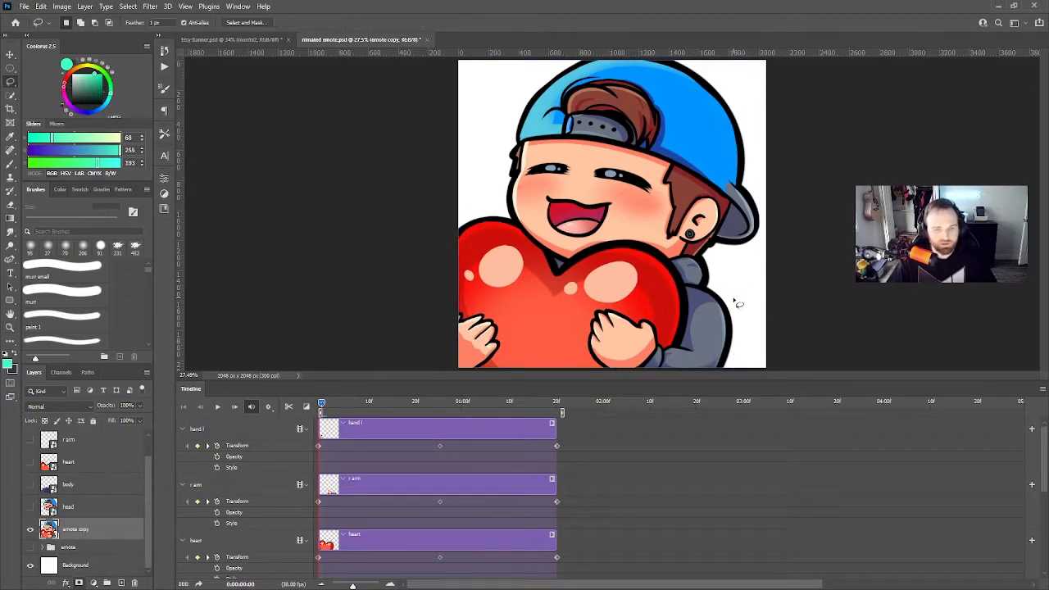
click(11, 96)
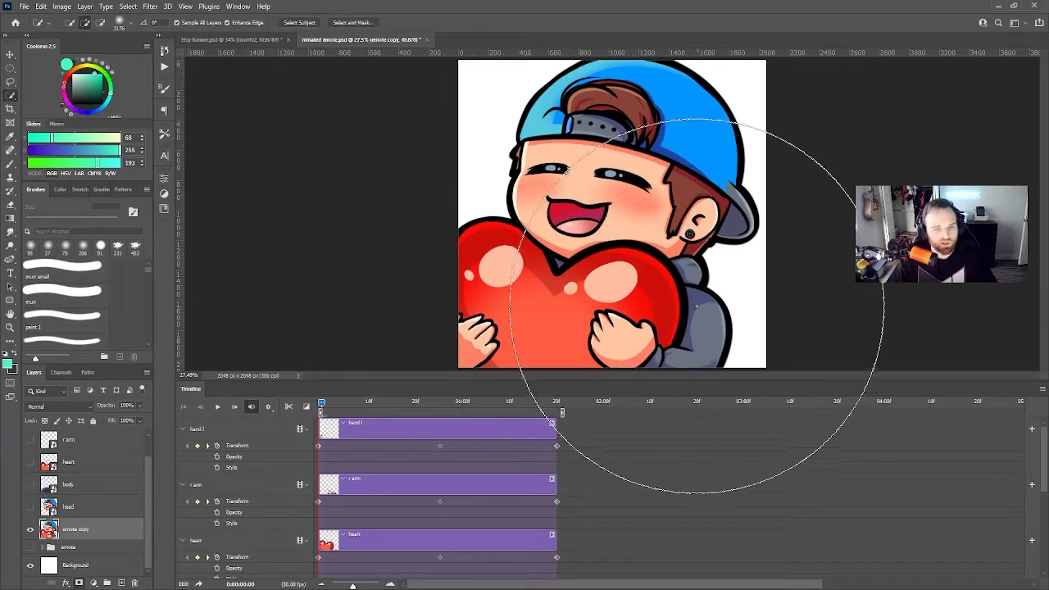
drag(704, 296, 492, 291)
drag(665, 223, 647, 418)
mouse_move(697, 314)
mouse_down()
mouse_move(680, 355)
mouse_move(641, 344)
mouse_move(672, 329)
mouse_move(690, 298)
mouse_move(669, 280)
mouse_move(674, 271)
mouse_move(680, 280)
mouse_move(554, 283)
mouse_up()
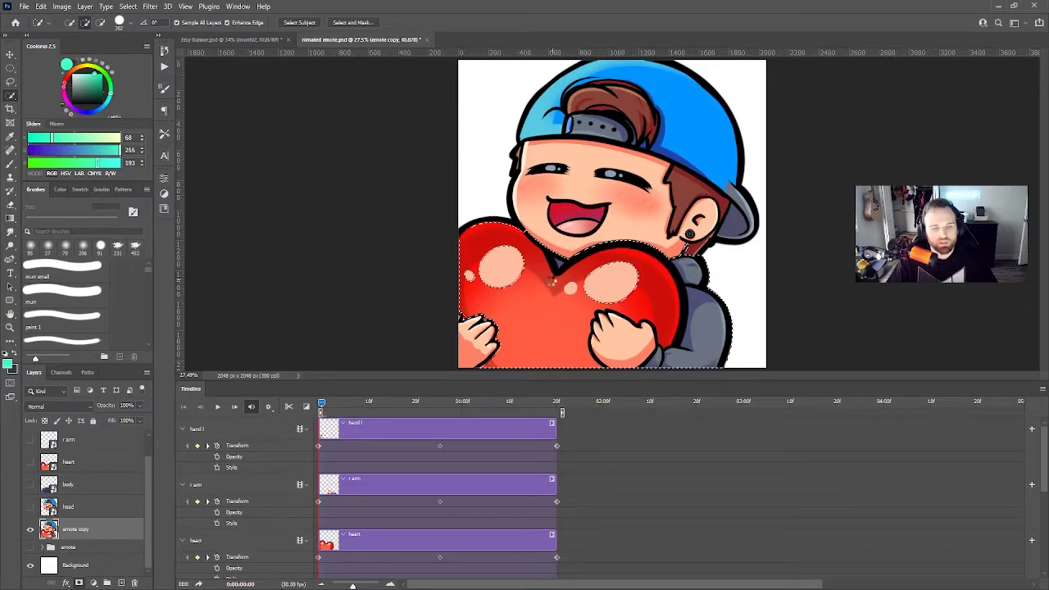
Refine the selection edge around the ear, neck and collar so the head is left out
click(686, 230)
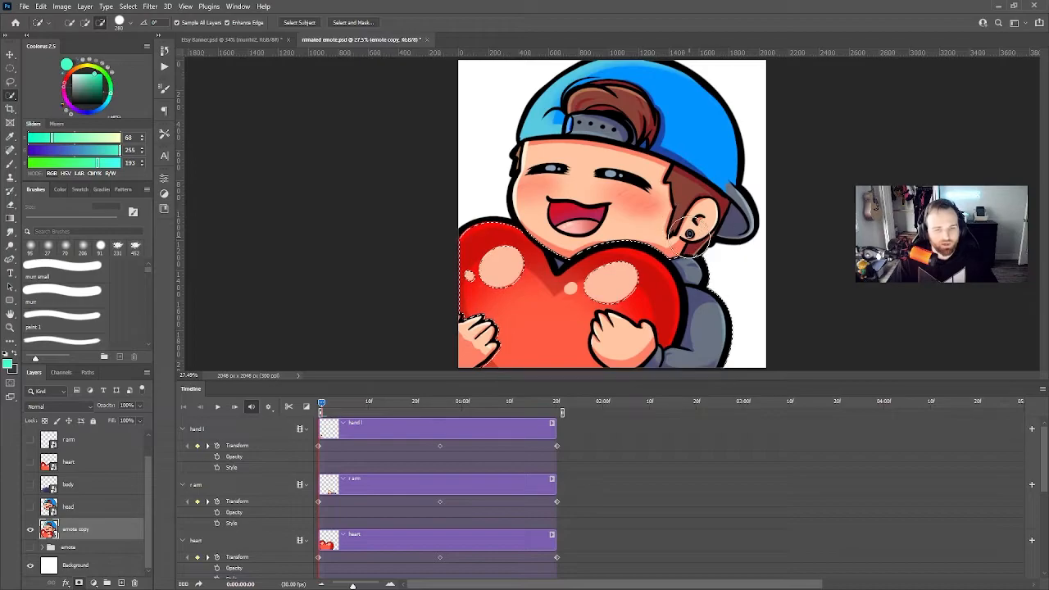
scroll(693, 242, up, 2)
drag(704, 254, 683, 262)
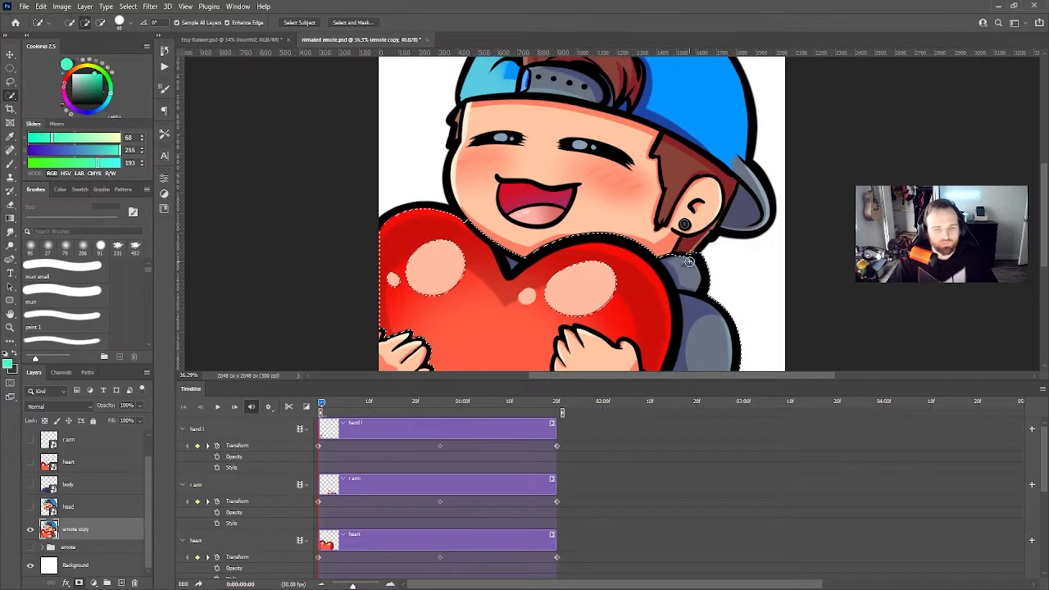
scroll(681, 258, down, 2)
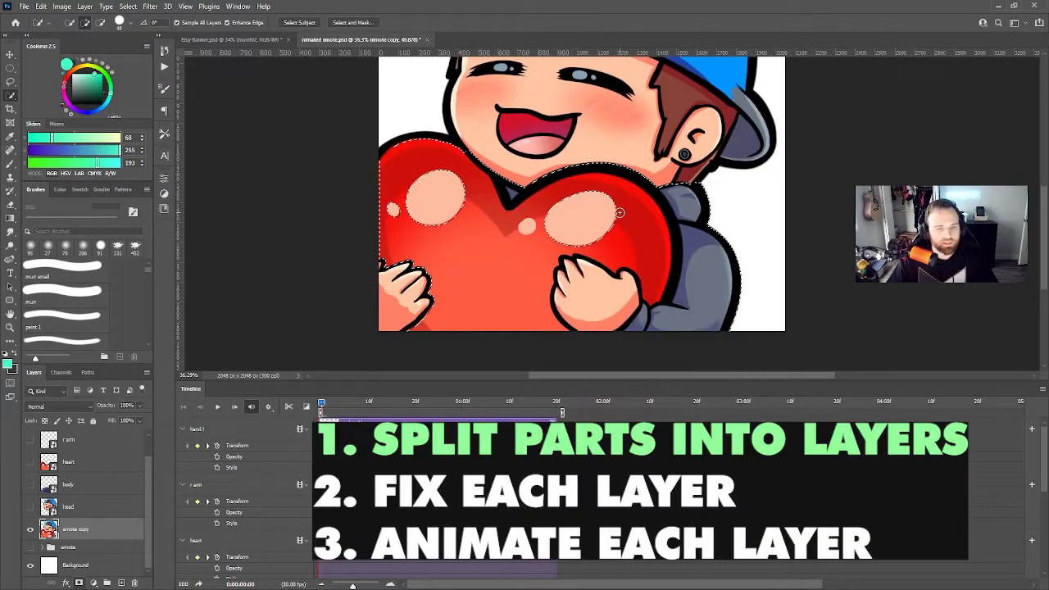
Extend the selection over the heart's highlight and the hand at its left, and move the selected artwork in place to a new layer
mouse_move(618, 212)
mouse_down()
mouse_move(525, 223)
mouse_move(446, 141)
mouse_move(332, 268)
mouse_up()
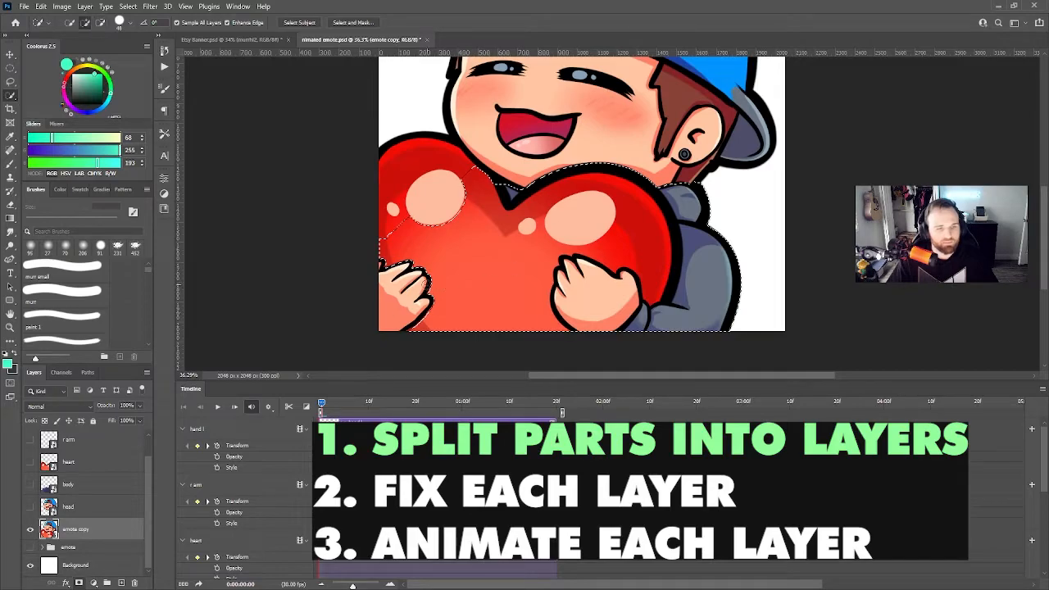
drag(417, 285, 317, 364)
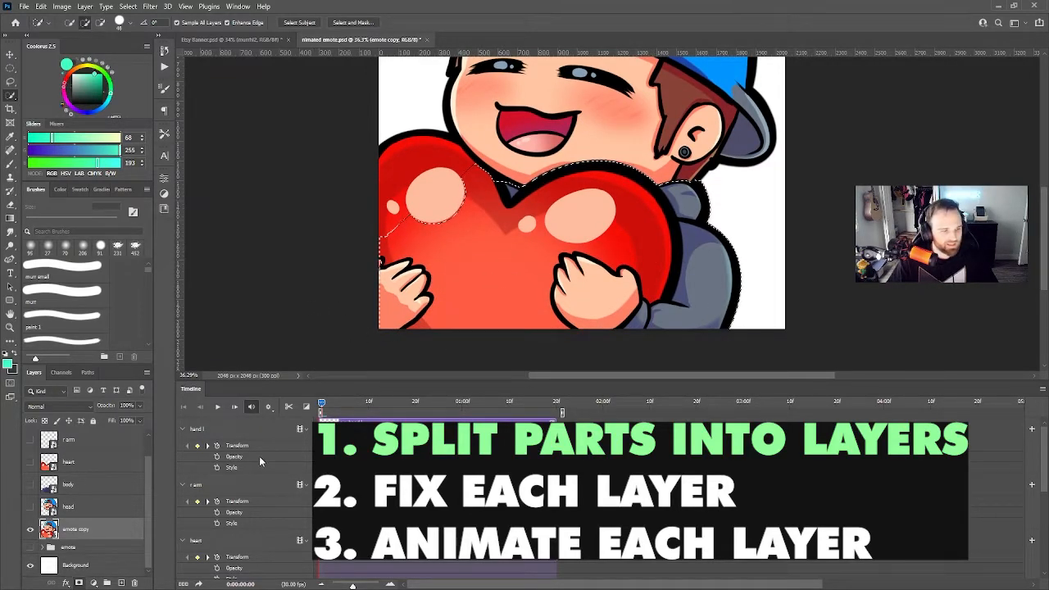
key(Delete)
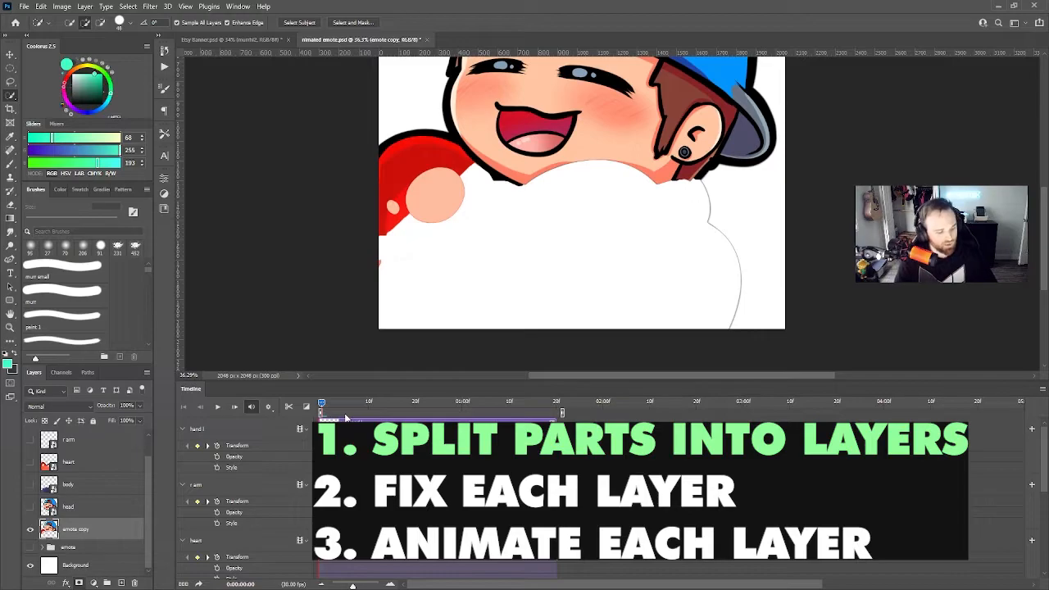
key(ctrl+shift+v)
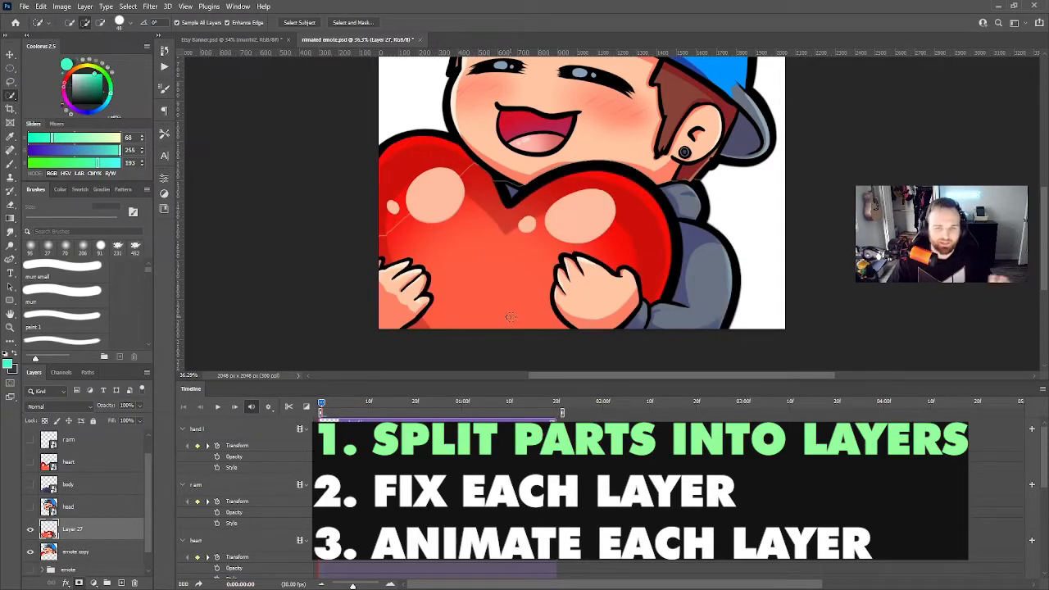
Undo the in-place paste, try a normal paste for comparison, and paste the cut artwork in place again
key(ctrl+z)
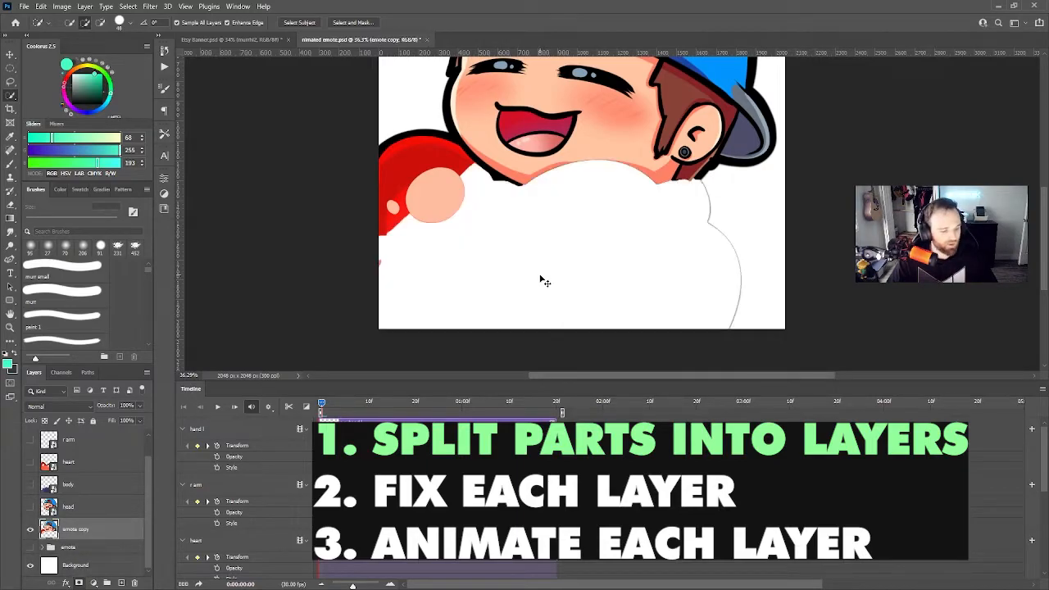
key(ctrl+shift+z)
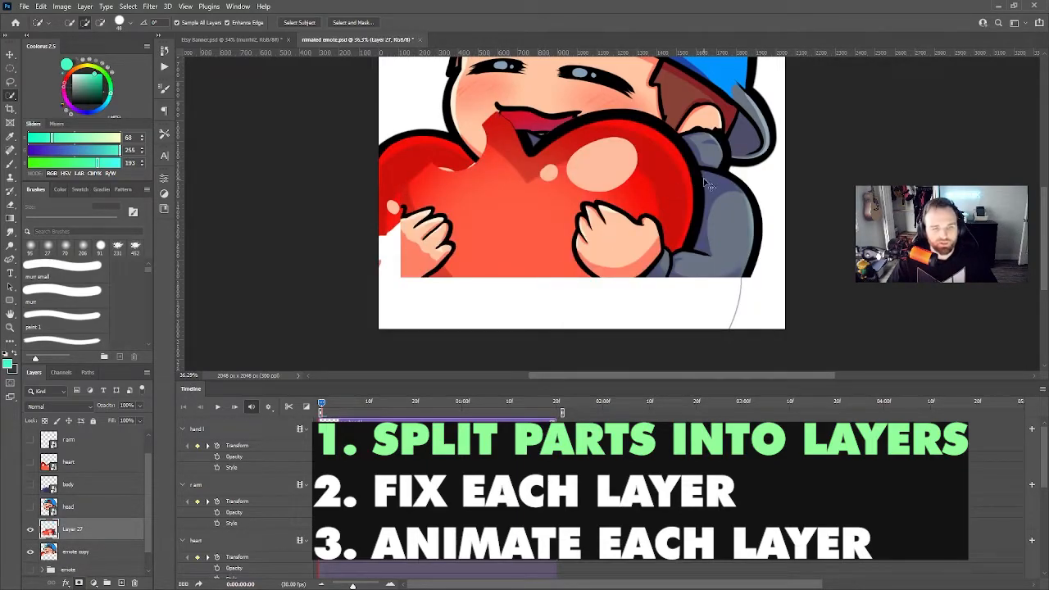
key(ctrl+z)
key(ctrl+shift+z)
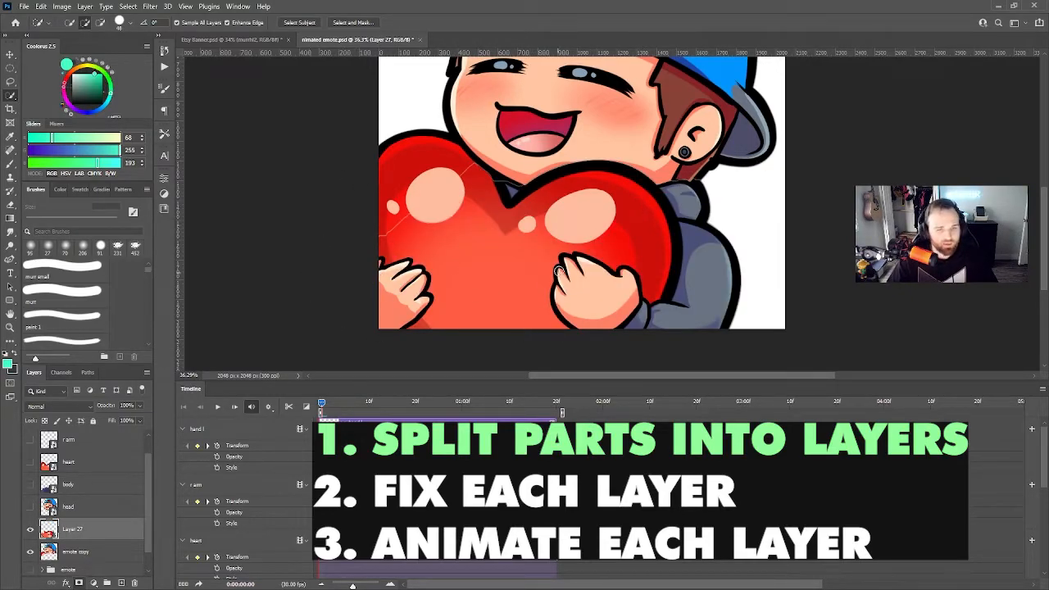
Toggle the visibility of Layer 27 to check the cut-out heart and body
click(30, 530)
click(30, 529)
click(30, 529)
click(30, 529)
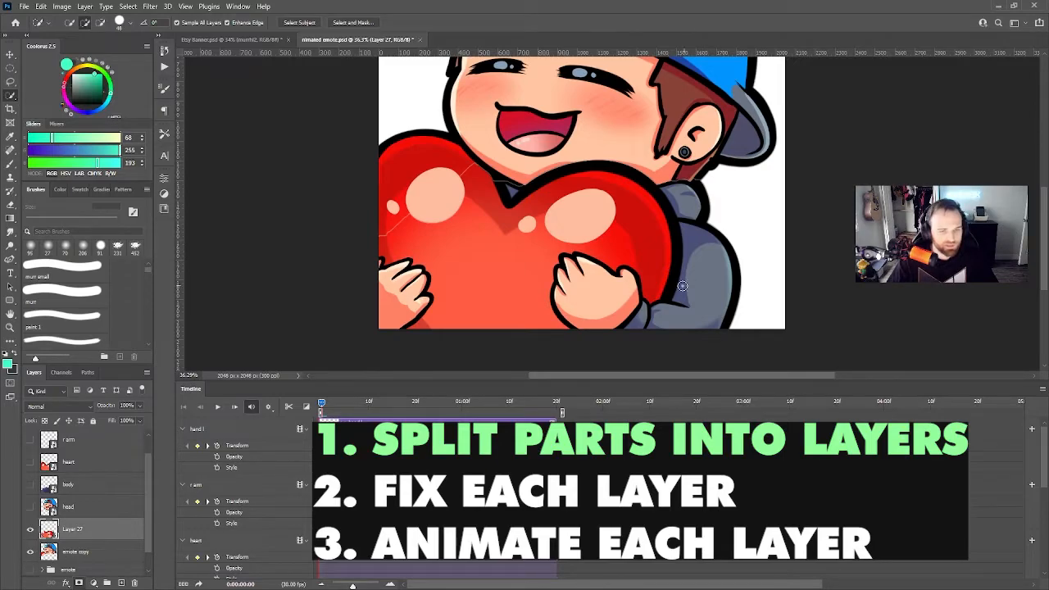
Select the hand on the heart's right side and its forearm sleeve on Layer 27
mouse_move(658, 315)
mouse_down()
mouse_move(623, 287)
mouse_move(598, 291)
mouse_move(564, 270)
mouse_up()
mouse_move(715, 261)
mouse_down()
mouse_move(677, 245)
mouse_move(726, 248)
mouse_up()
drag(677, 313, 716, 229)
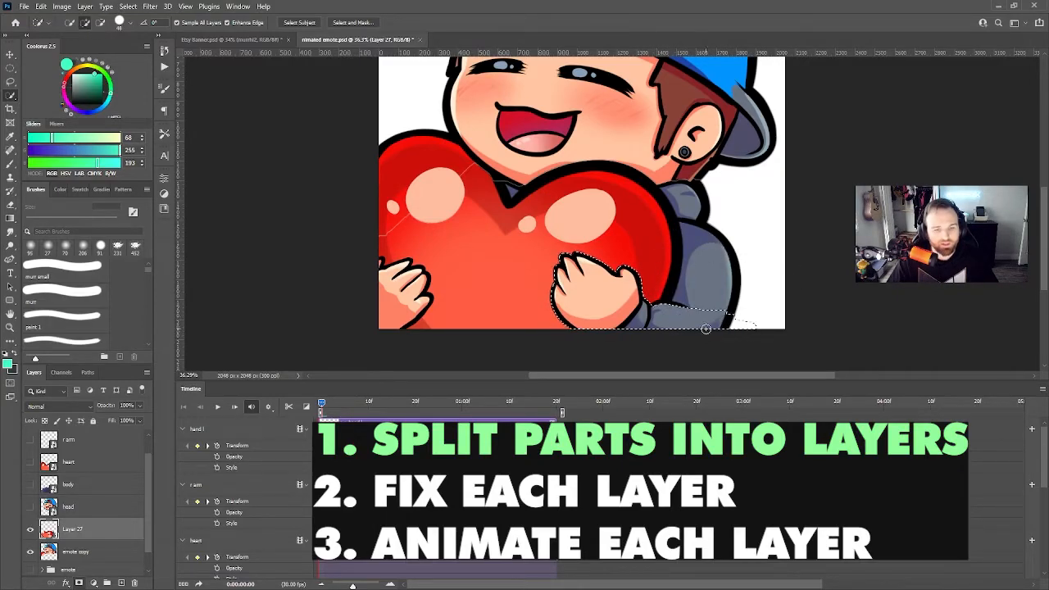
drag(672, 329, 744, 310)
Cut the selected hand and forearm and paste them in place on a new layer
key(ctrl+x)
key(ctrl+v)
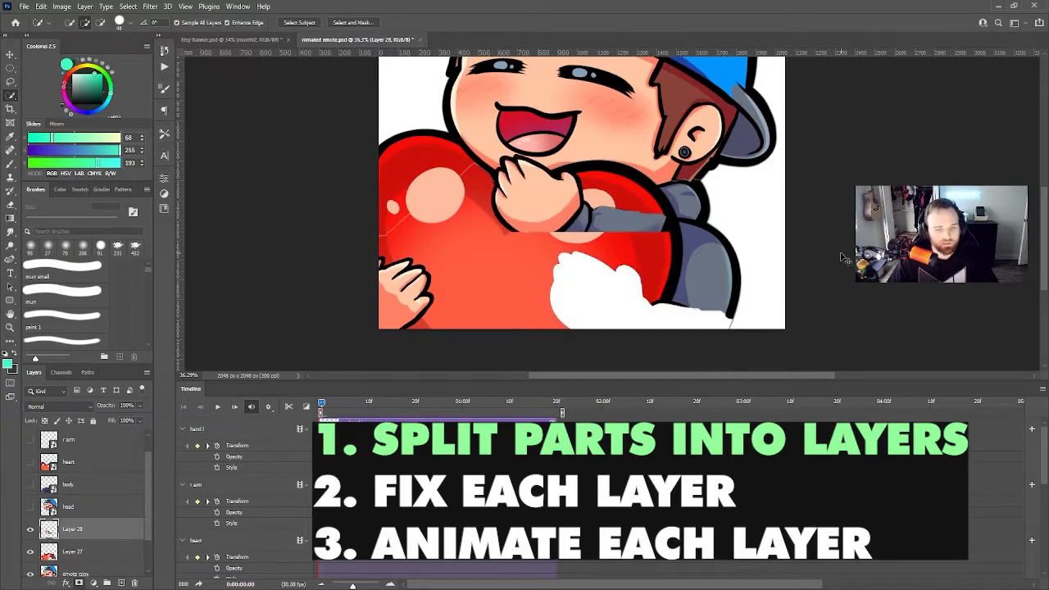
key(ctrl+z)
key(ctrl+z)
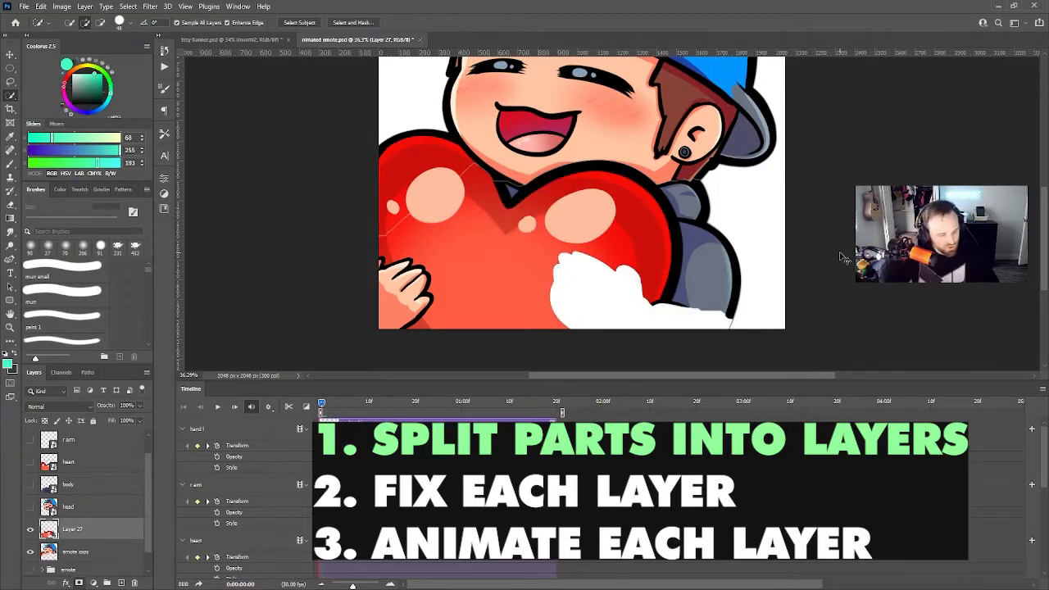
key(ctrl+shift+v)
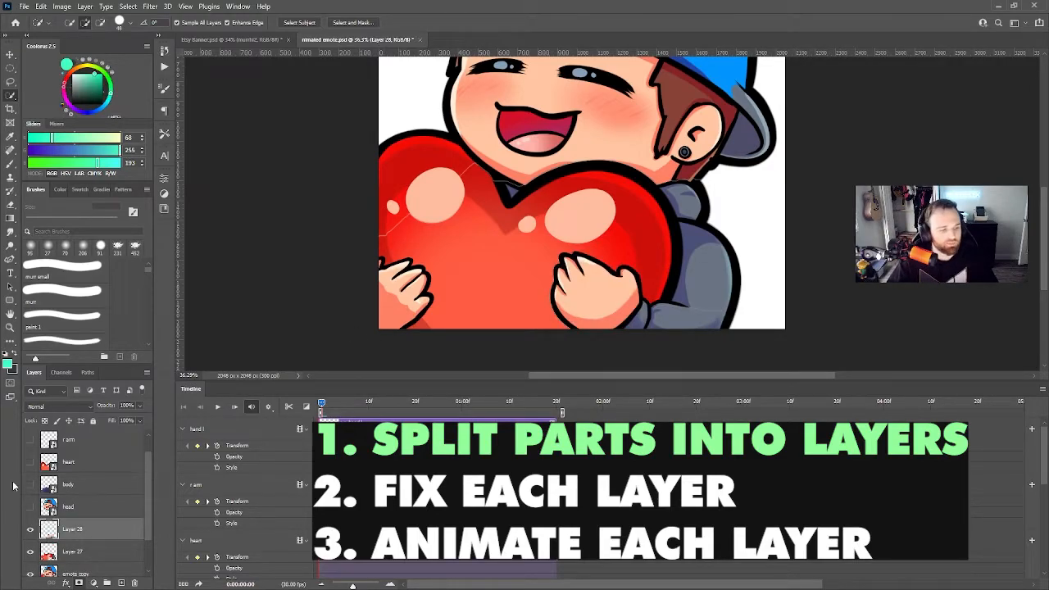
Examine how the artwork is split by toggling Layer 27 and Layer 28 on and off
click(32, 556)
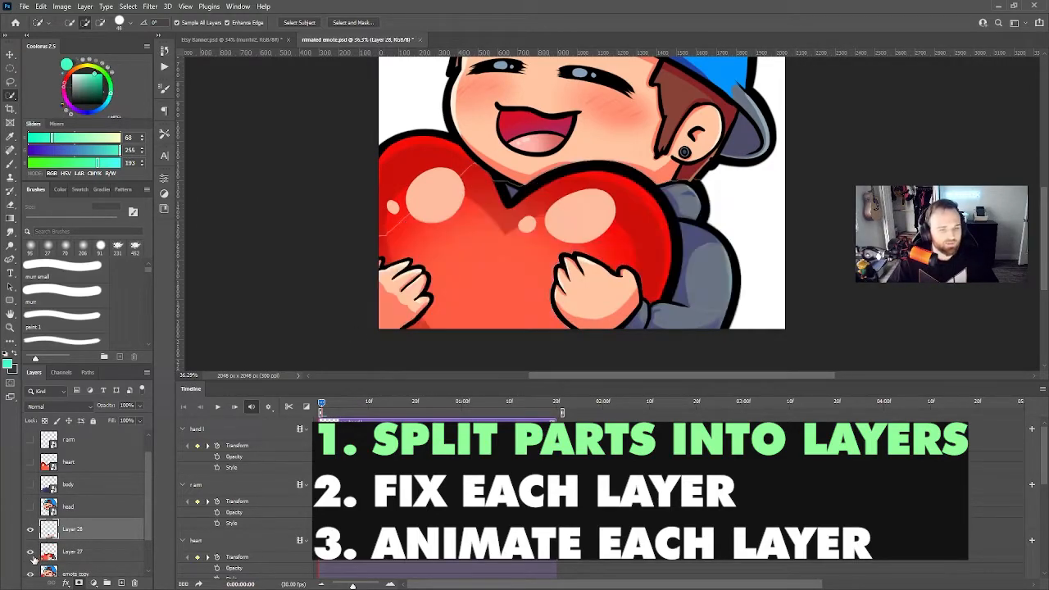
click(32, 556)
click(32, 556)
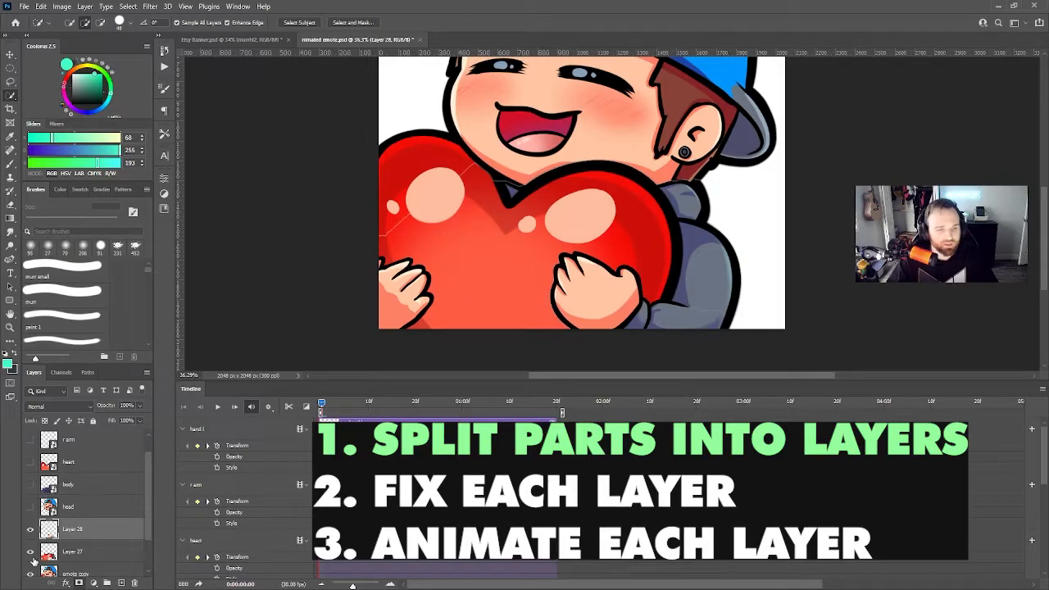
click(91, 553)
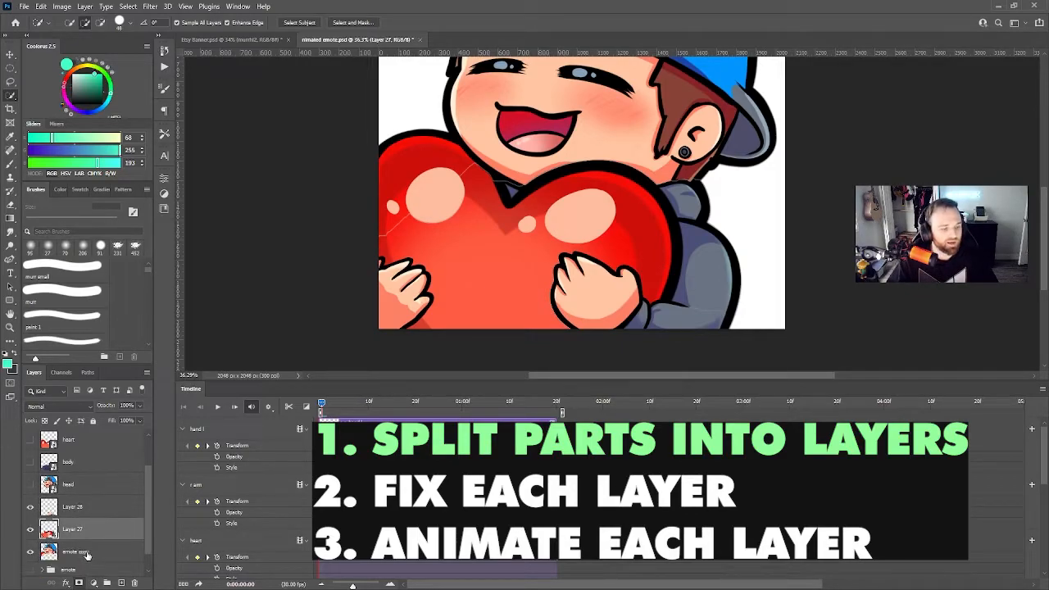
click(80, 559)
click(91, 509)
click(31, 508)
click(31, 509)
click(70, 533)
click(31, 530)
click(30, 530)
click(30, 531)
click(31, 531)
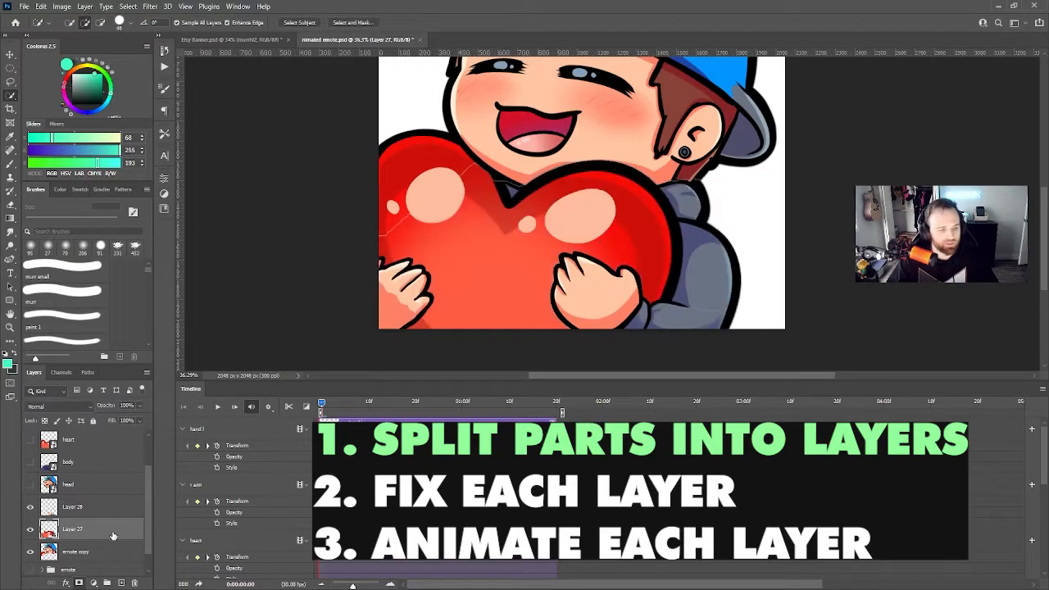
Duplicate the original emote group and merge the copy into a single layer
scroll(104, 519, down, 1)
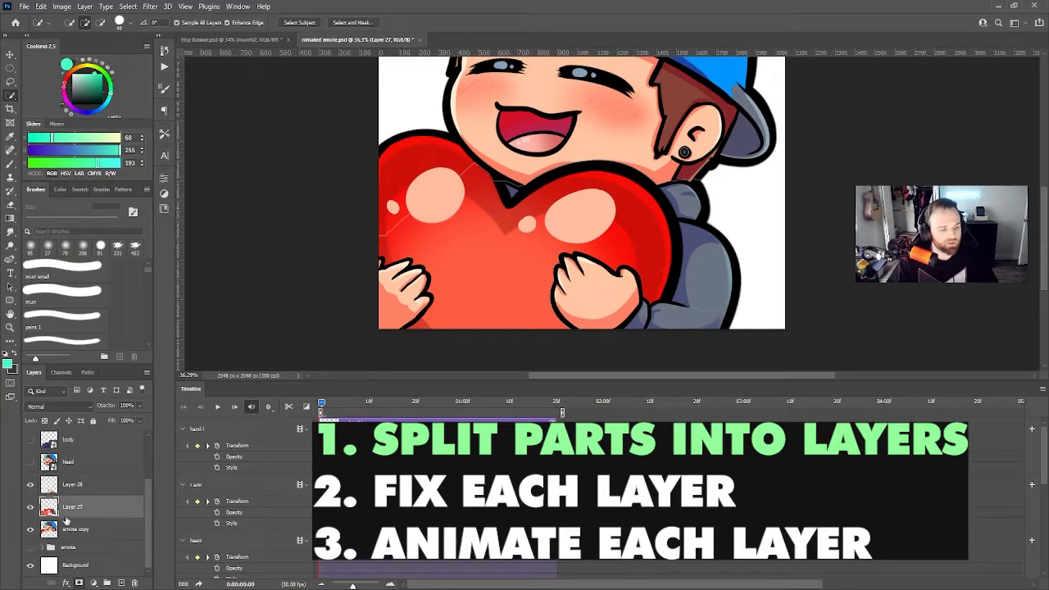
click(32, 549)
drag(70, 553, 69, 542)
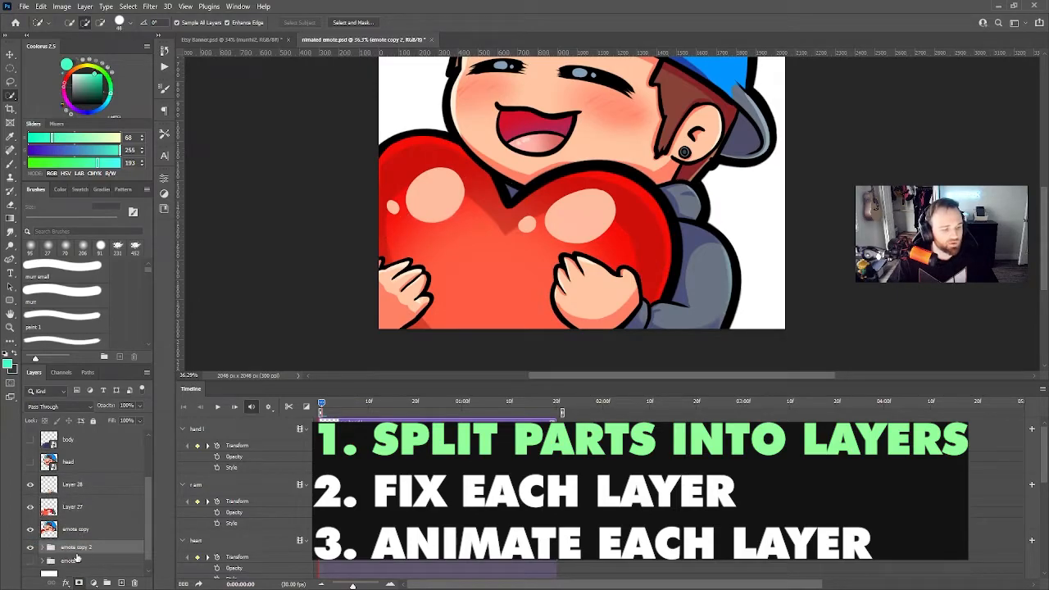
right_click(77, 550)
click(115, 462)
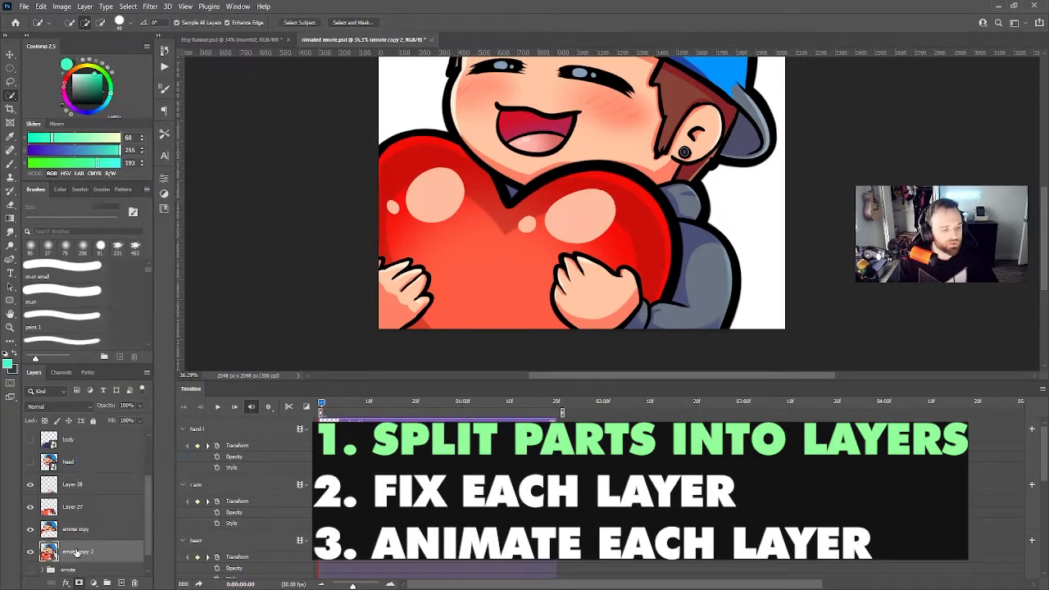
Move the emote copy 2 layer up the stack above Layer 27
key(ctrl+bracketright)
key(ctrl+bracketright)
scroll(670, 188, up, 2)
drag(87, 508, 85, 485)
scroll(620, 287, down, 1)
Try moving the heart on the canvas and go through the r arm, heart and body layers
mouse_move(655, 305)
mouse_down()
mouse_move(645, 249)
mouse_move(610, 224)
mouse_move(479, 250)
mouse_move(435, 177)
mouse_up()
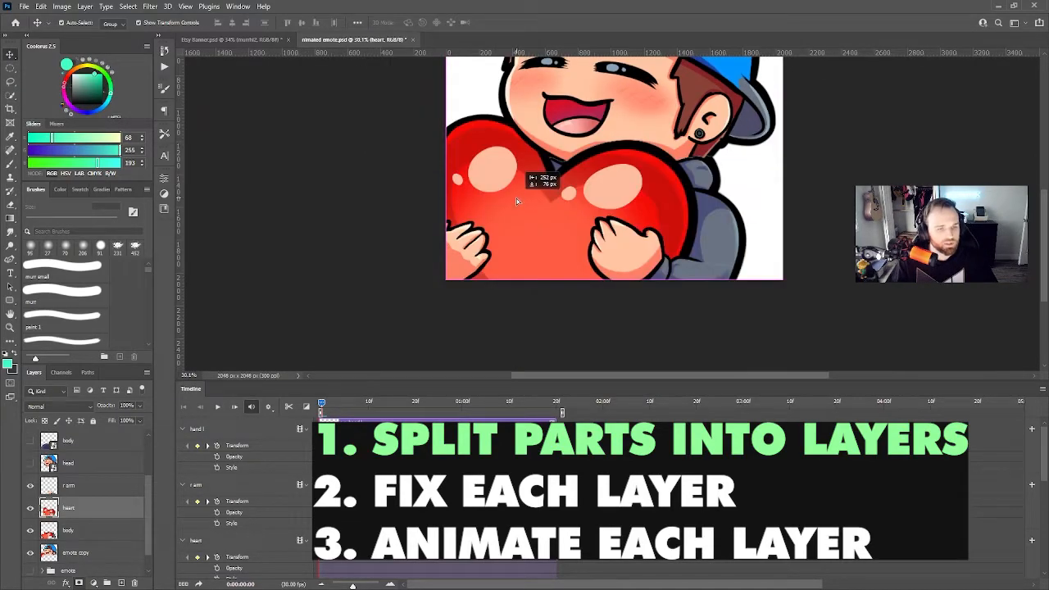
drag(517, 199, 515, 199)
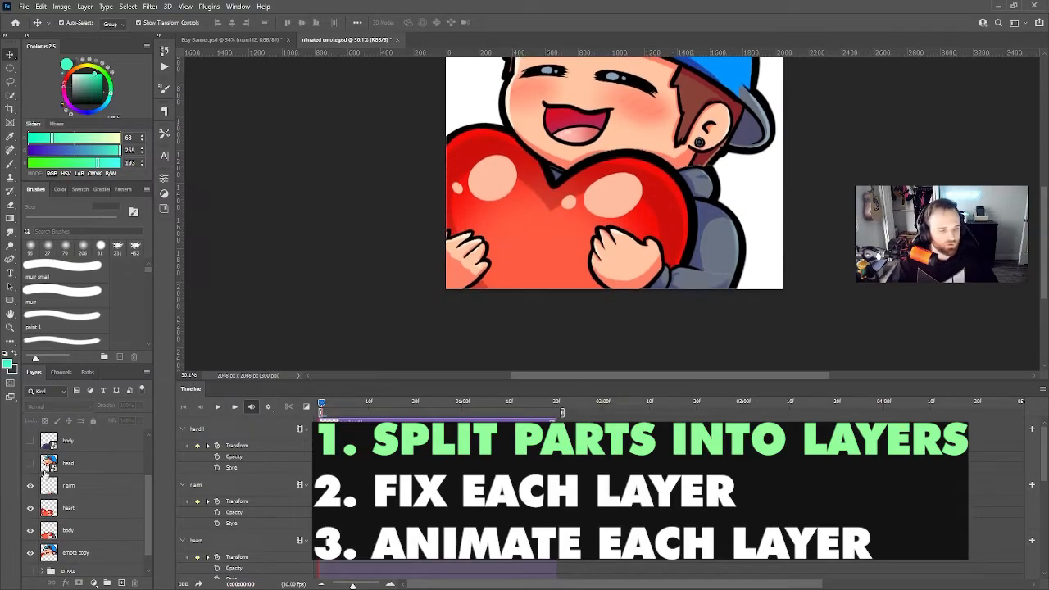
click(97, 537)
click(74, 512)
click(81, 494)
click(93, 505)
click(94, 531)
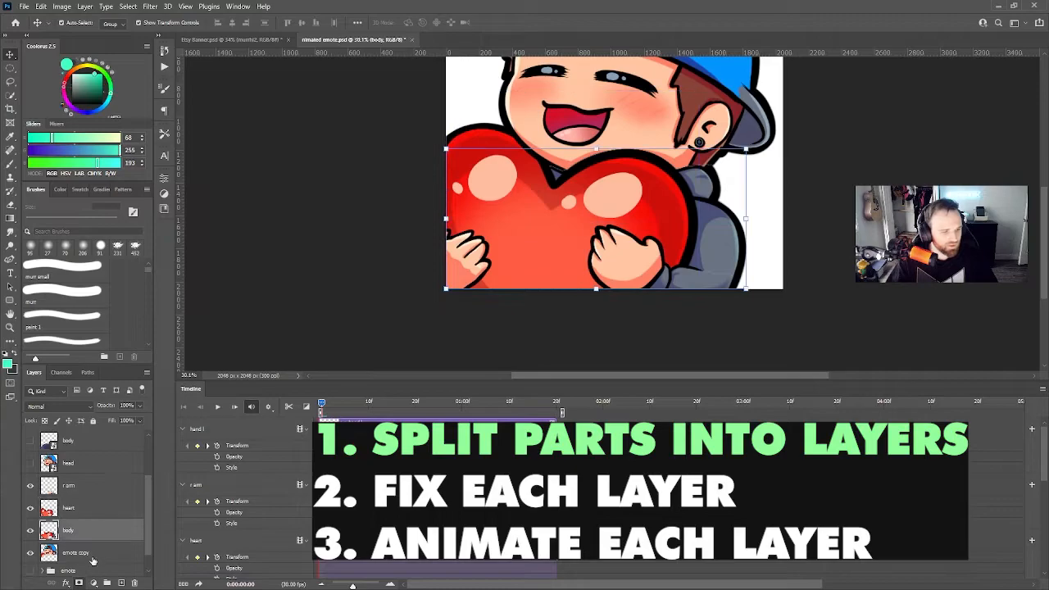
Select the emote copy layer and hide the body, heart and r arm layers
click(92, 555)
click(31, 530)
click(26, 510)
click(31, 485)
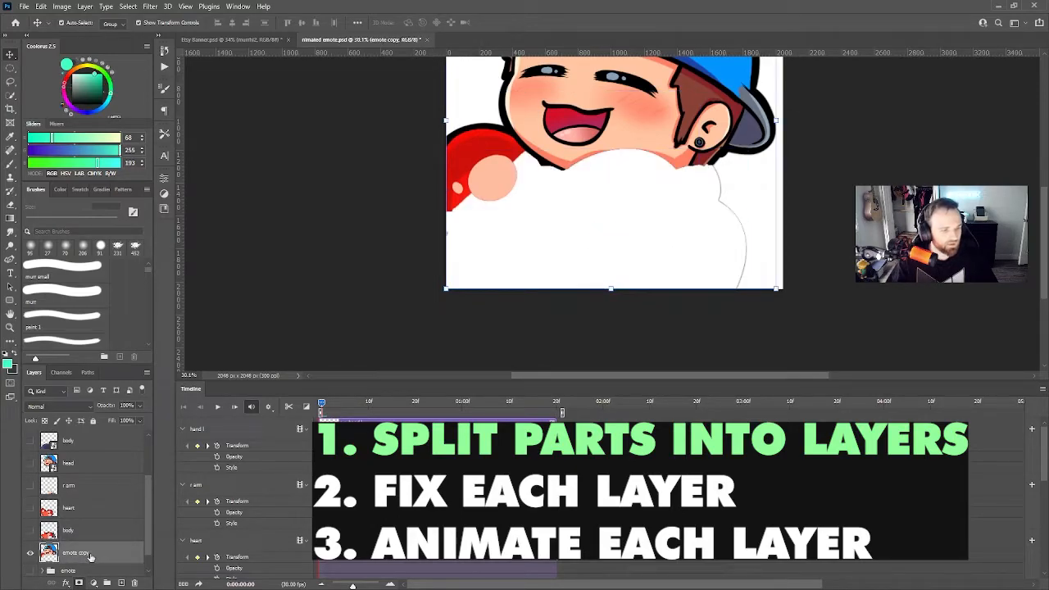
Lasso the leftover heart piece and outline below the head on emote copy, delete them and clear the selection
scroll(616, 185, up, 3)
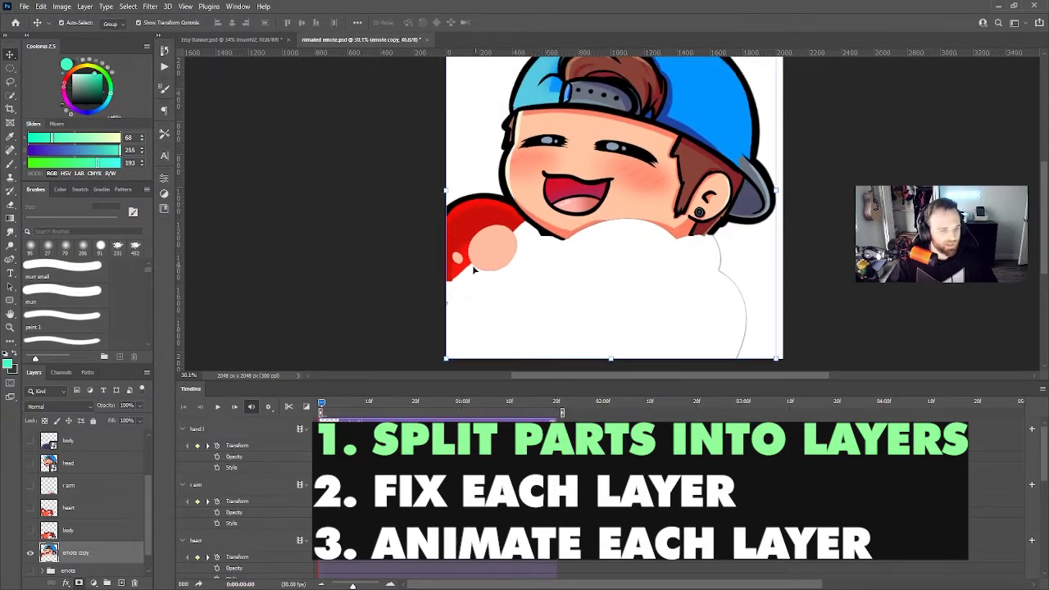
key(z)
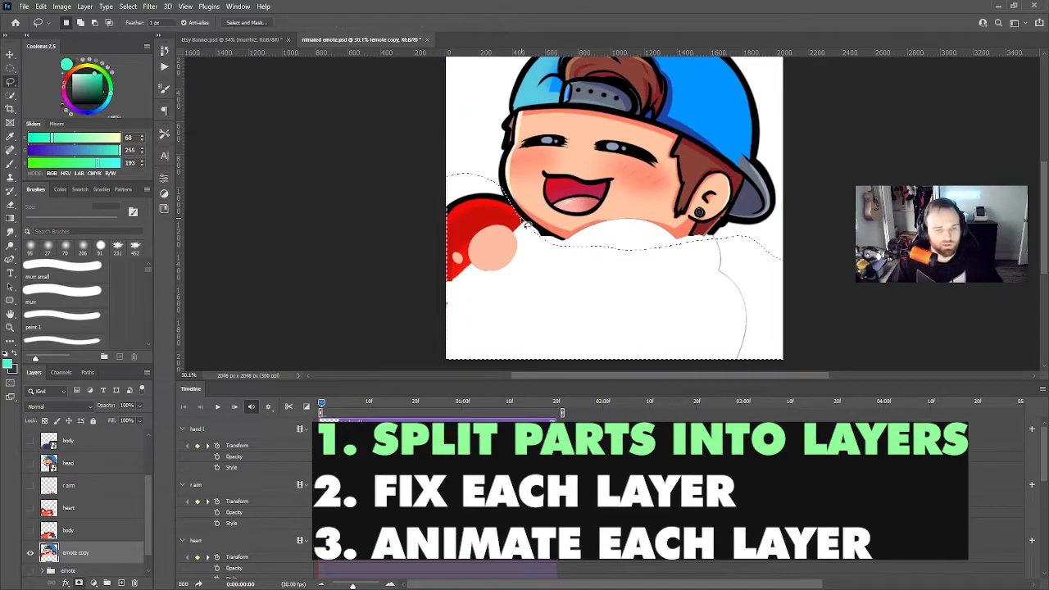
key(Delete)
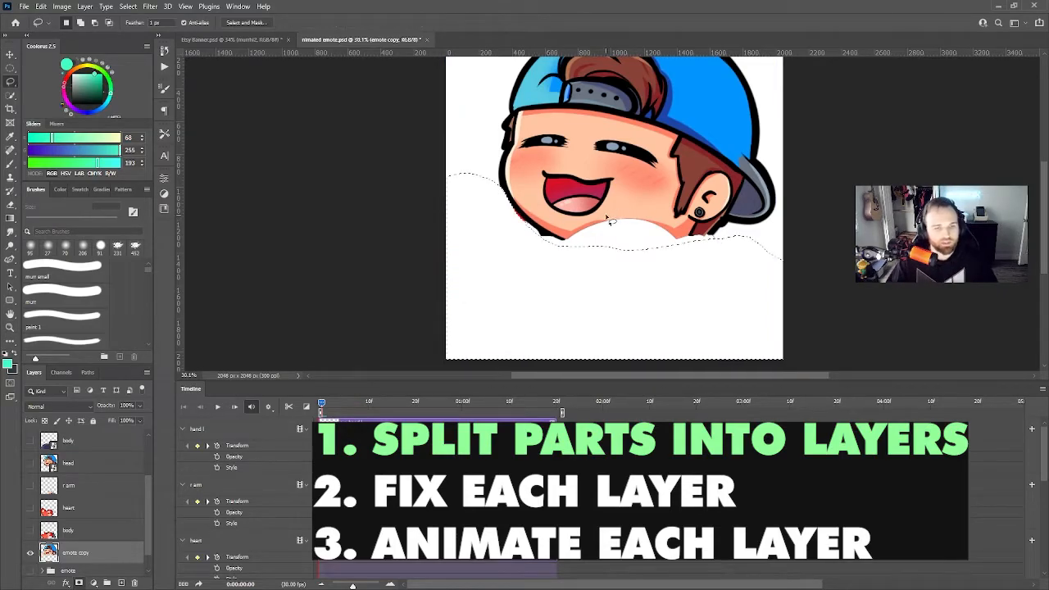
key(ctrl+d)
Make the body, heart and r arm layers visible again above emote copy
click(30, 531)
click(30, 510)
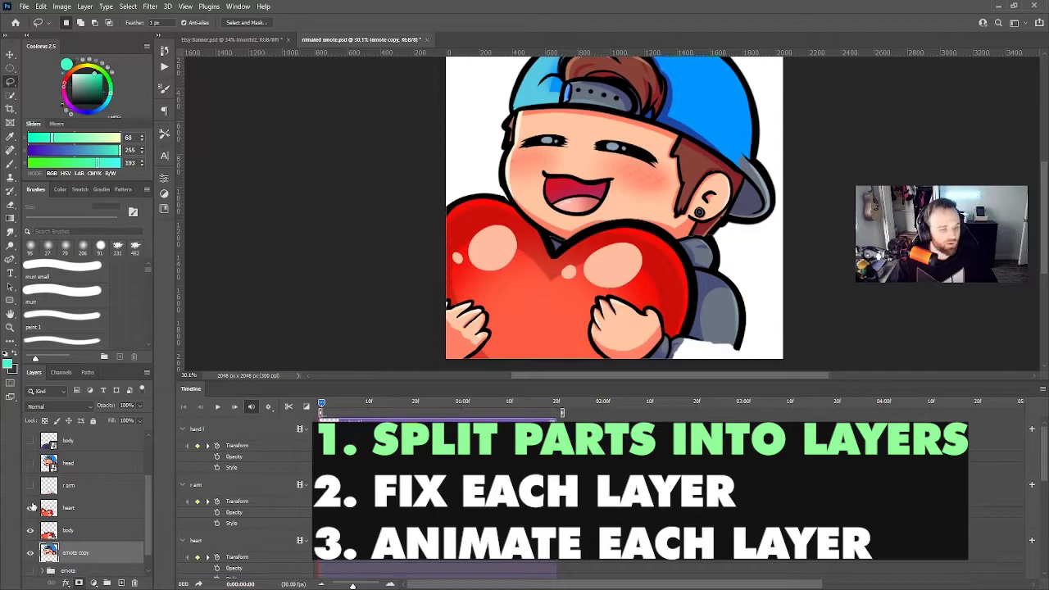
click(30, 487)
click(30, 532)
click(31, 532)
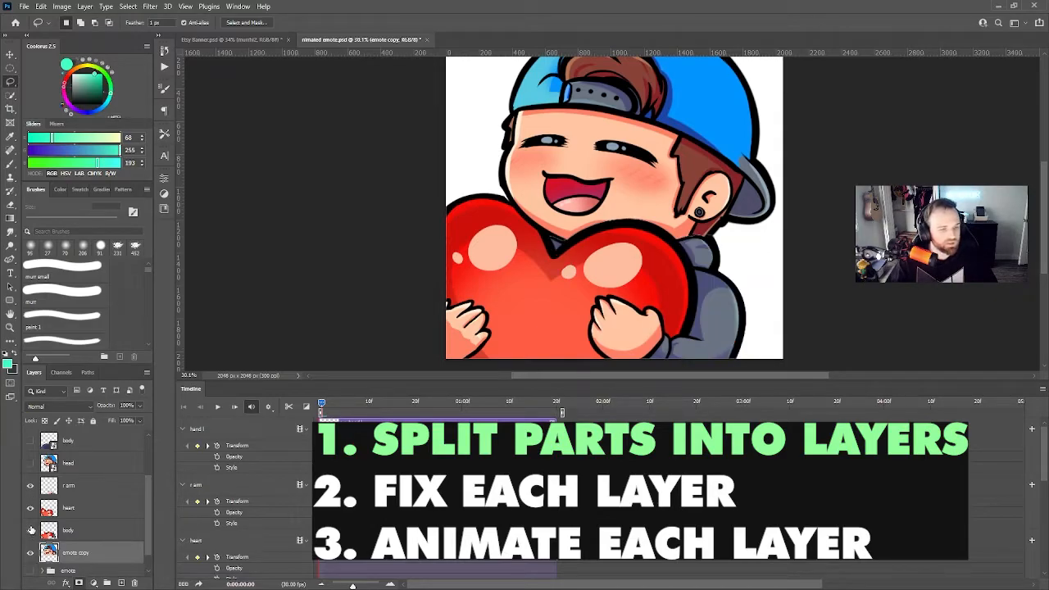
Hide the heart layer, quick-select the hand at the heart's left edge on the body layer, and cut and paste it onto its own layer
click(30, 509)
click(69, 531)
key(z)
click(12, 95)
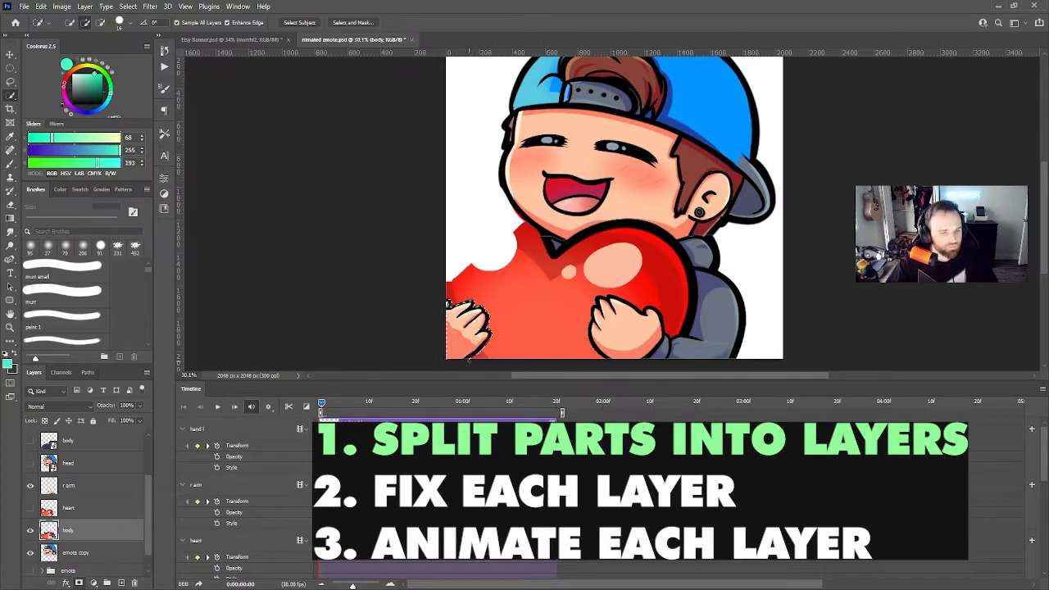
key(ctrl+x)
key(ctrl+v)
Move the pasted hand layer above r arm and rename it "l arm"
drag(82, 536, 79, 486)
double_click(74, 487)
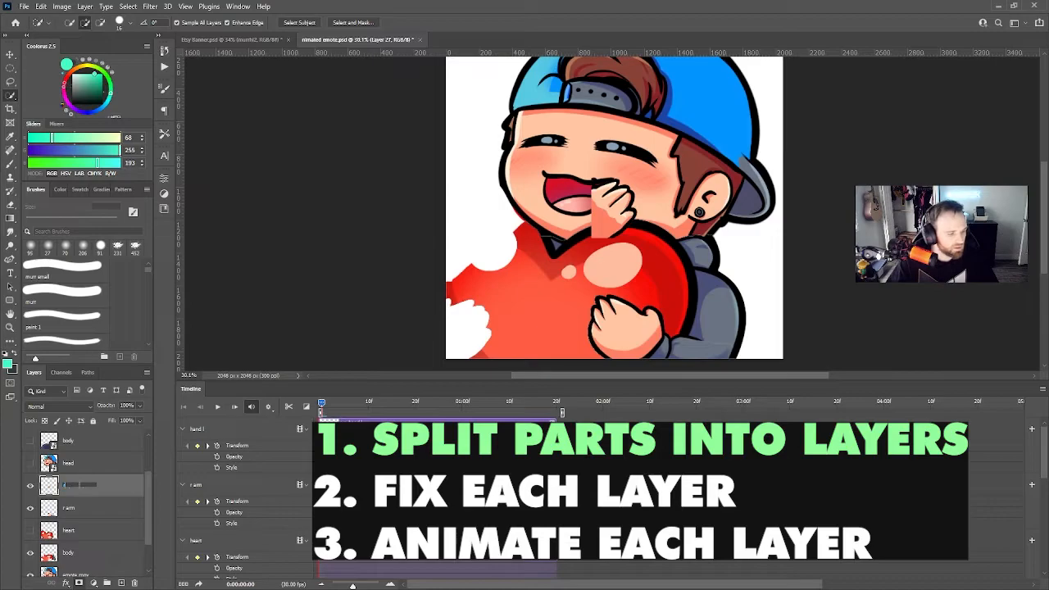
text(l arm)
key(Return)
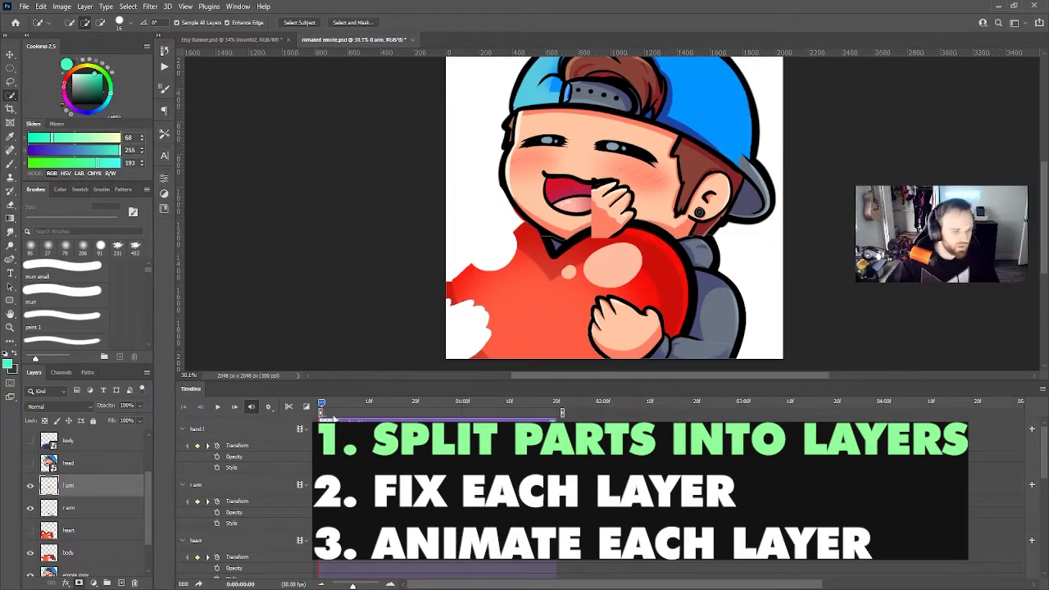
Move the l arm hand back to its original place at the heart's lower left edge and deselect it
click(32, 490)
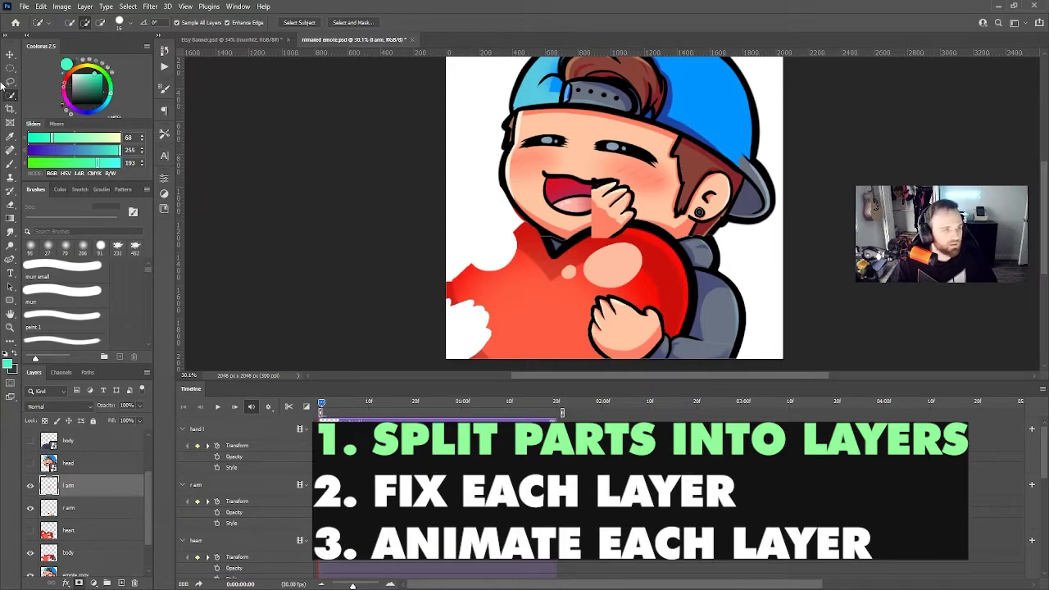
click(9, 54)
drag(586, 198, 454, 326)
click(318, 296)
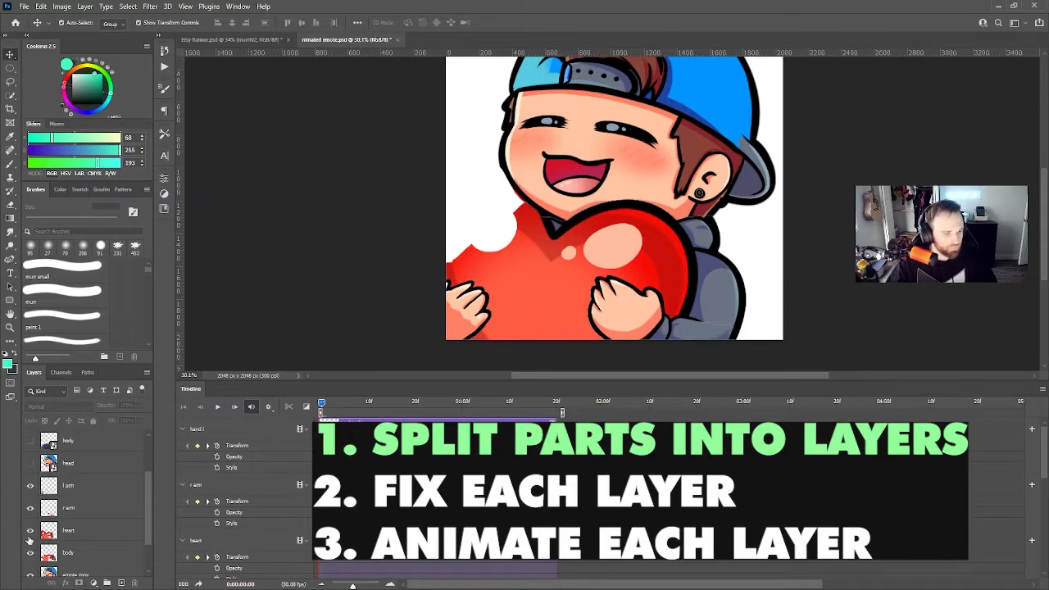
Select the emote copy layer and hide the body, heart, r arm and l arm layers so only the head shows
scroll(29, 540, down, 1)
click(129, 553)
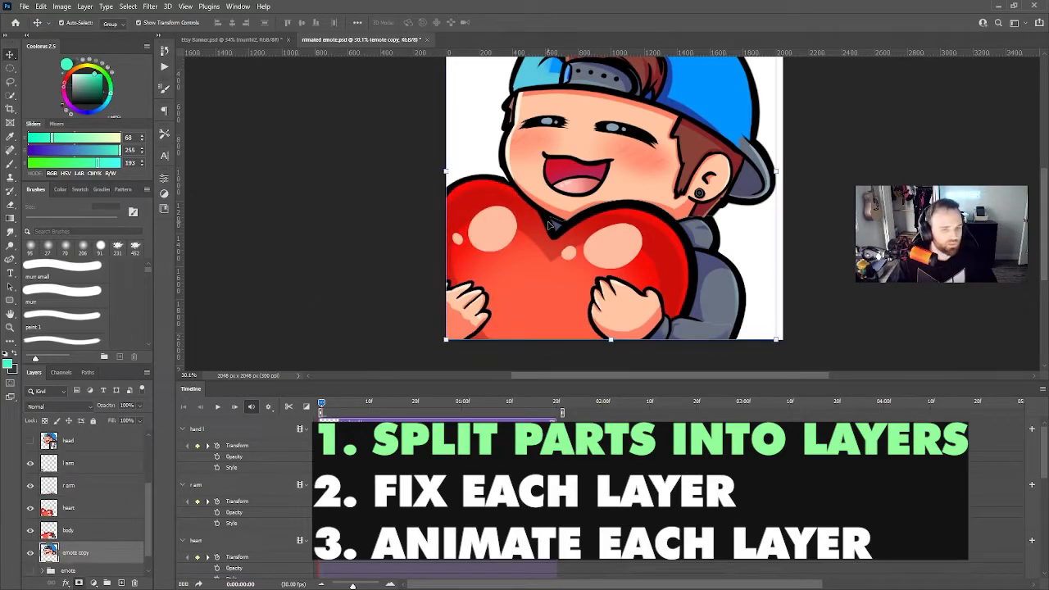
scroll(801, 126, up, 4)
scroll(801, 125, down, 3)
drag(30, 532, 30, 460)
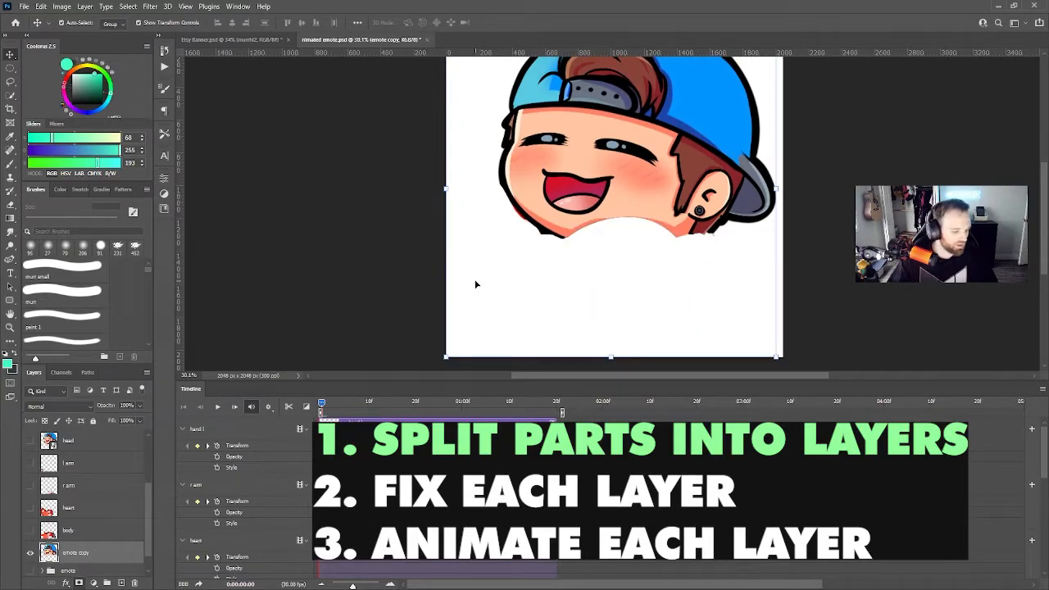
Brush a thick black outline along the left jaw and under the chin to close the bottom of the head
key(b)
alt+click(545, 181)
scroll(545, 181, up, 5)
scroll(603, 189, down, 4)
scroll(850, 199, up, 2)
mouse_move(462, 170)
mouse_down()
mouse_move(442, 170)
mouse_move(456, 142)
mouse_up()
drag(463, 188, 466, 192)
alt+click(363, 165)
mouse_move(368, 177)
mouse_down()
mouse_move(382, 223)
mouse_move(433, 279)
mouse_move(484, 298)
mouse_up()
drag(386, 214, 445, 284)
mouse_move(549, 312)
mouse_down()
mouse_move(707, 303)
mouse_move(759, 287)
mouse_up()
Sample the dark red hair shadow, add a layer below emote copy, and paint the missing hair behind the ear
alt+click(761, 266)
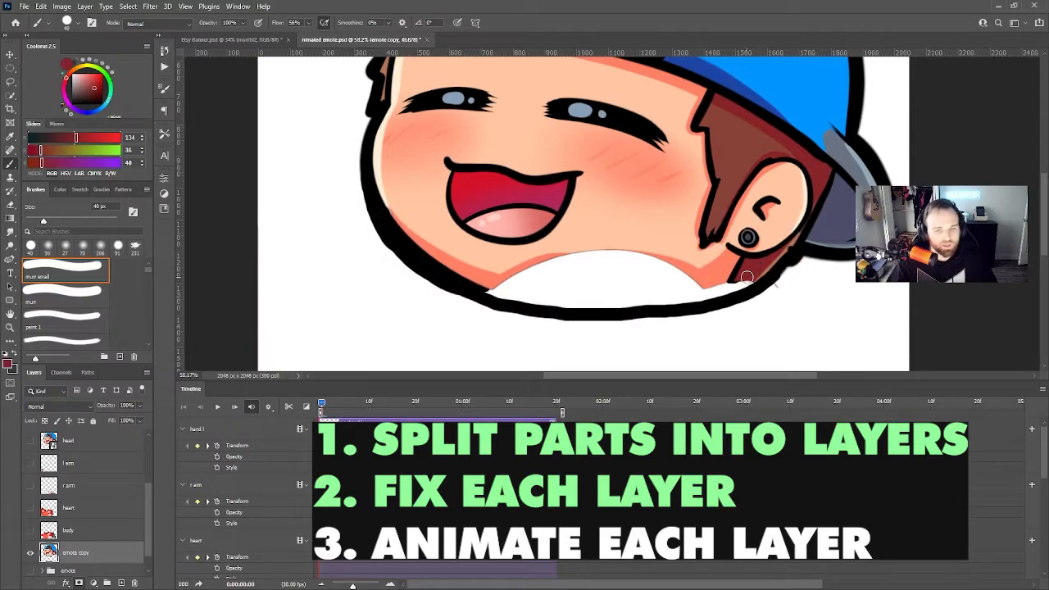
scroll(104, 556, down, 1)
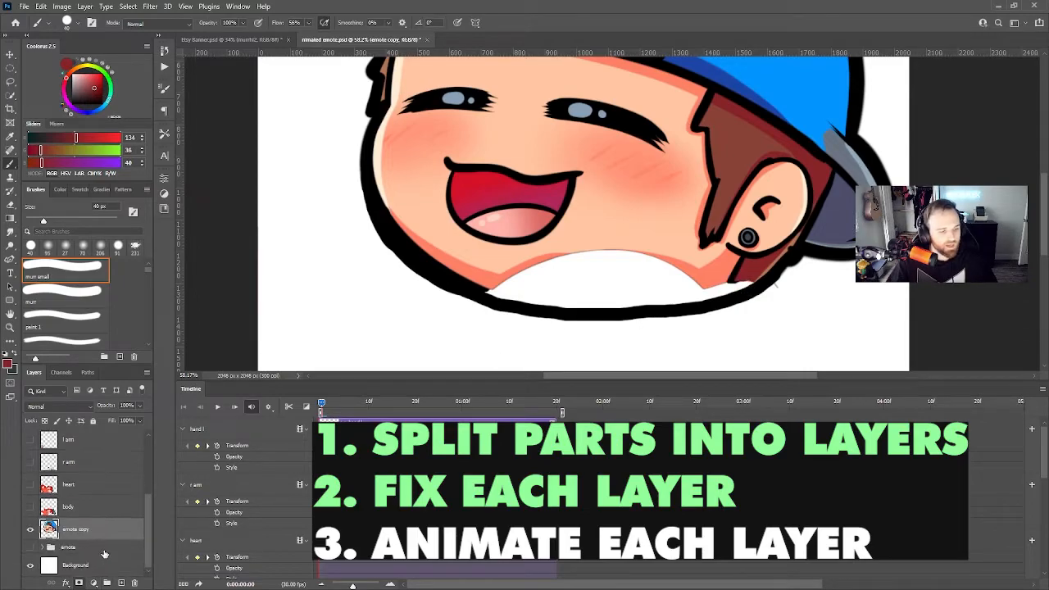
ctrl+click(123, 582)
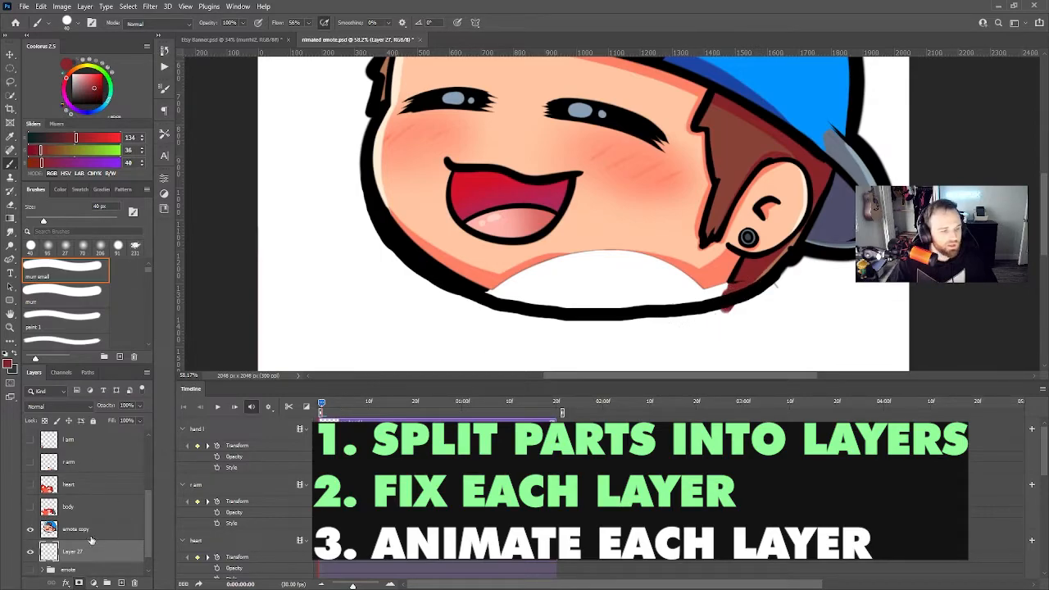
Sample the coral skin shadow and fill the white gap above the chin outline on Layer 27, enlarging the brush to 74 px
alt+click(701, 264)
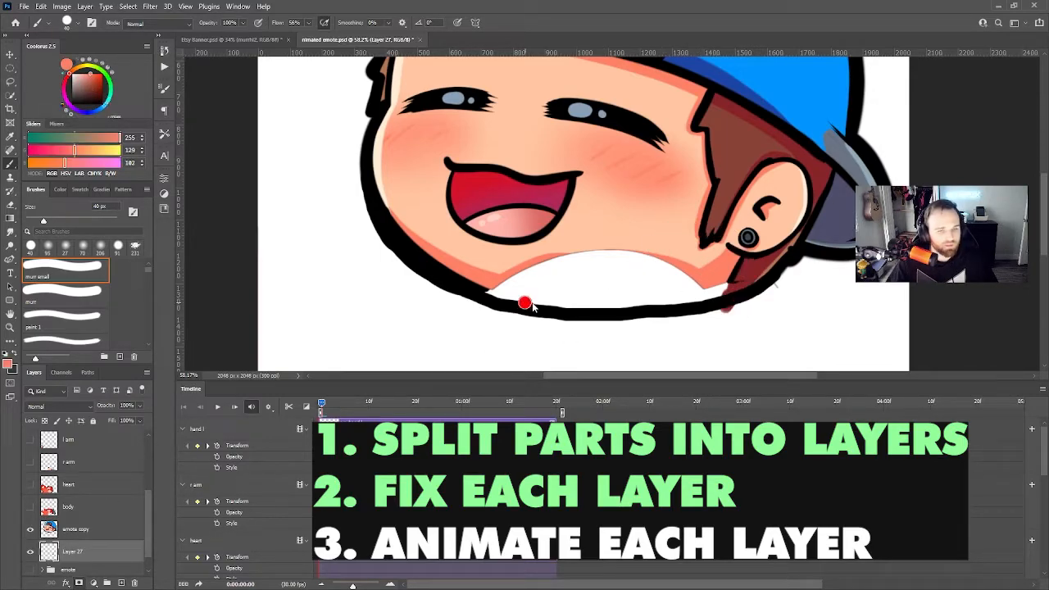
mouse_move(492, 293)
mouse_down()
mouse_move(720, 286)
mouse_move(648, 281)
mouse_up()
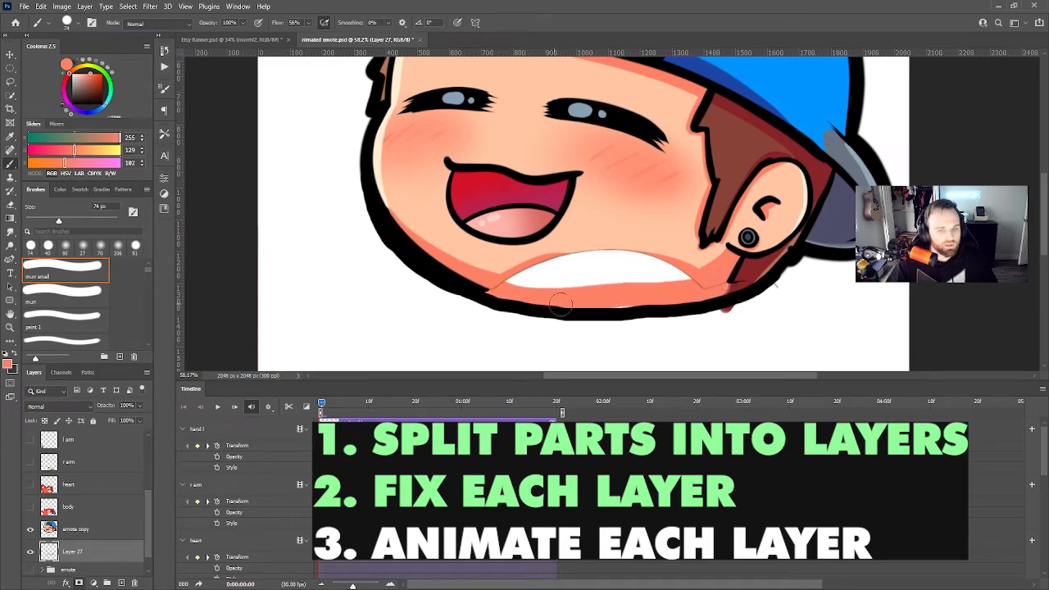
mouse_move(533, 293)
mouse_down()
mouse_move(675, 274)
mouse_move(689, 286)
mouse_move(533, 284)
mouse_move(657, 280)
mouse_move(580, 270)
mouse_move(510, 285)
mouse_move(572, 268)
mouse_up()
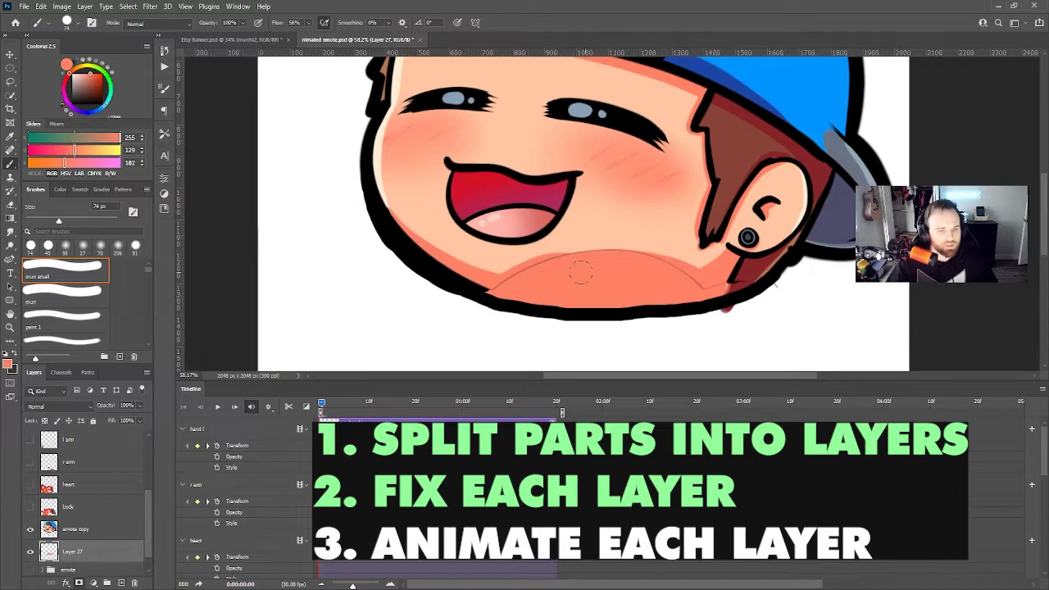
Add a layer above emote copy and cover the seam lines in the chin shadow and hair edge with a soft 31 px brush
scroll(517, 274, up, 3)
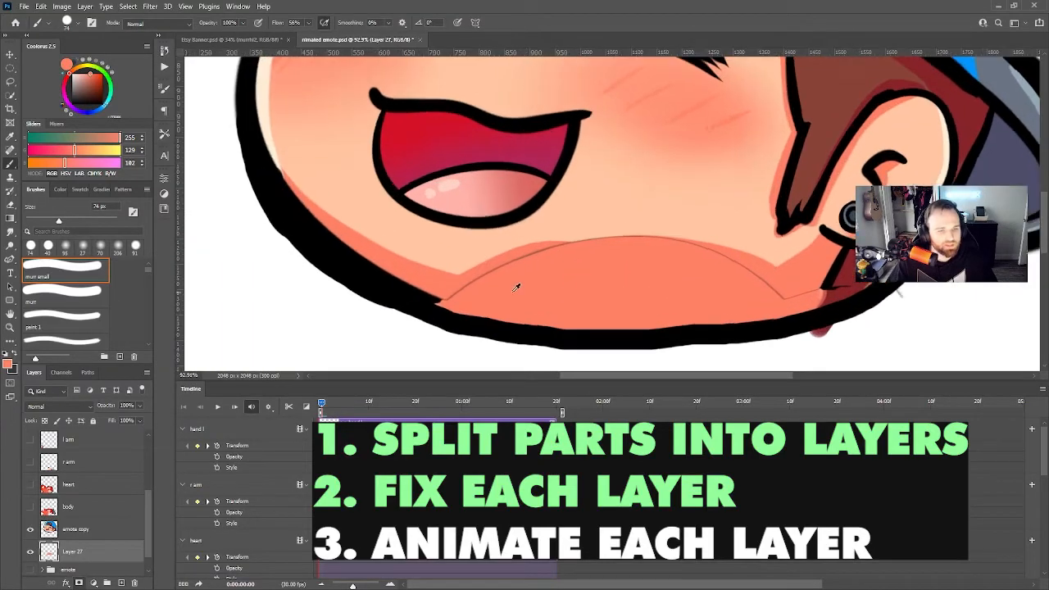
click(107, 529)
click(123, 582)
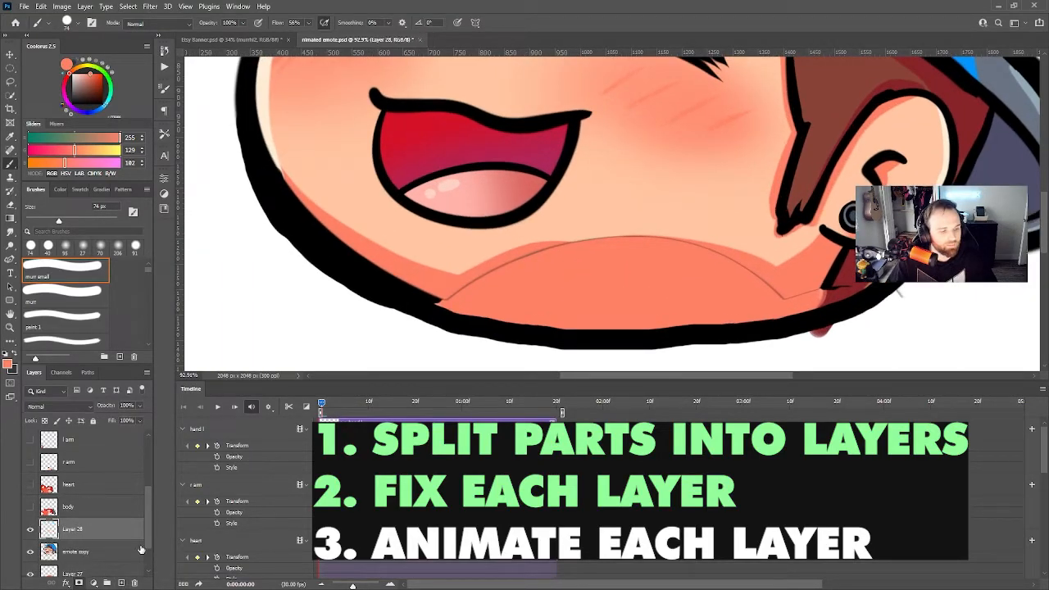
alt+right_click(506, 278)
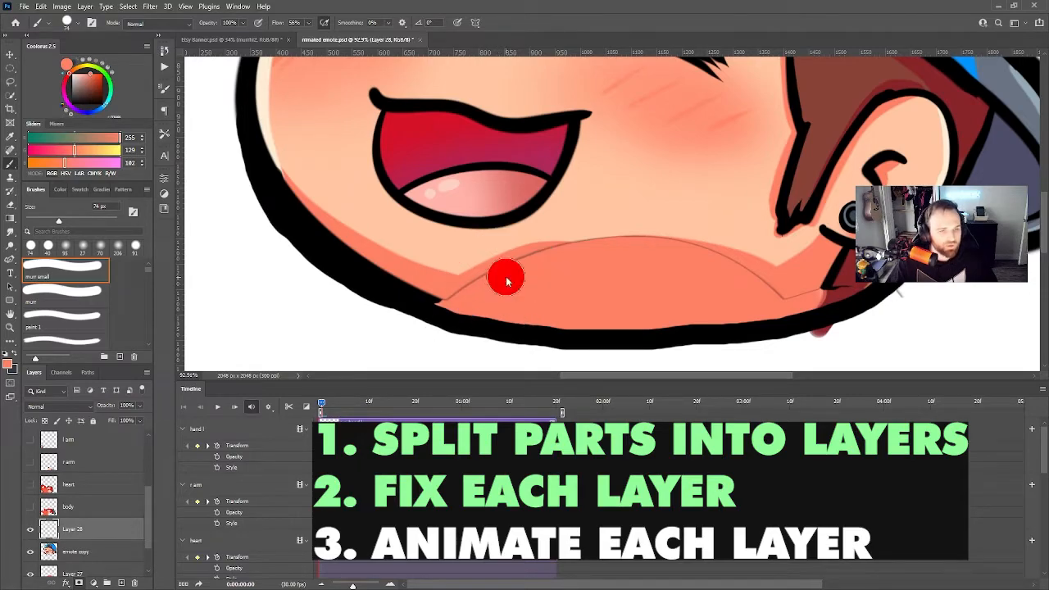
alt+right_click(497, 281)
alt+right_click(504, 252)
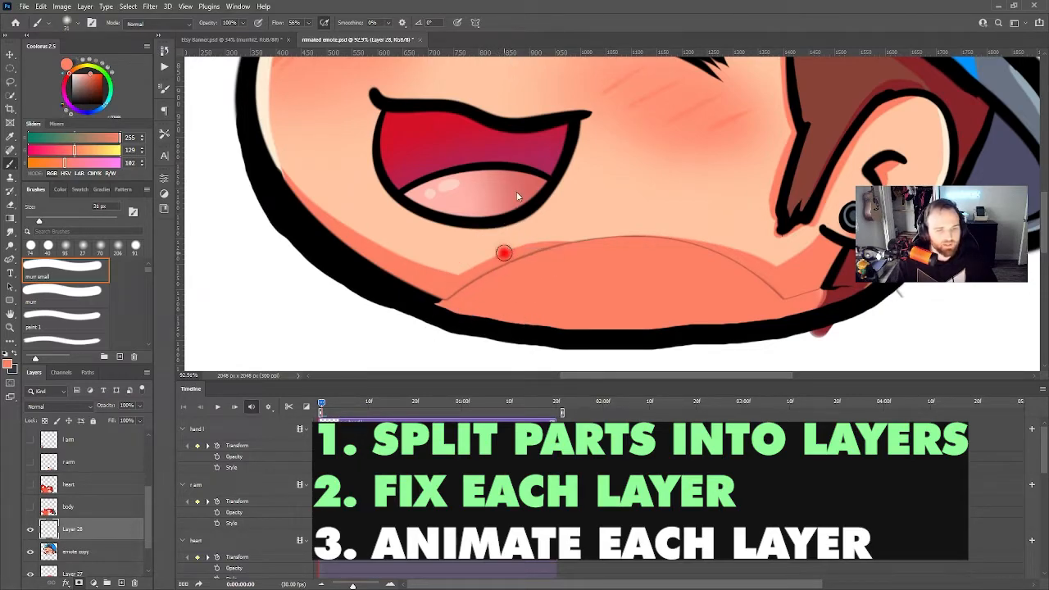
alt+right_click(452, 295)
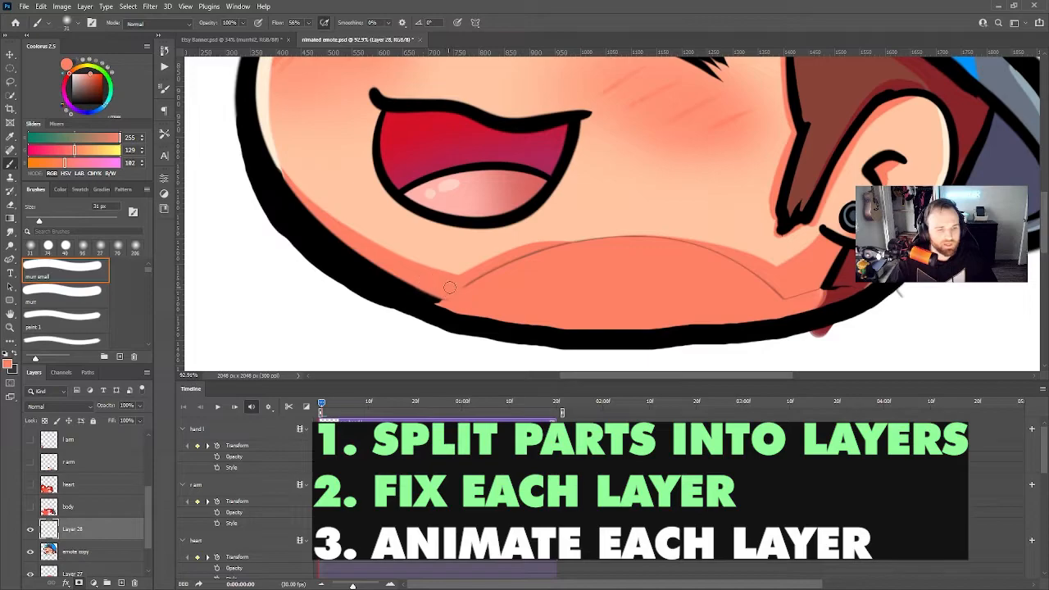
mouse_move(545, 256)
mouse_down()
mouse_move(640, 235)
mouse_move(711, 243)
mouse_up()
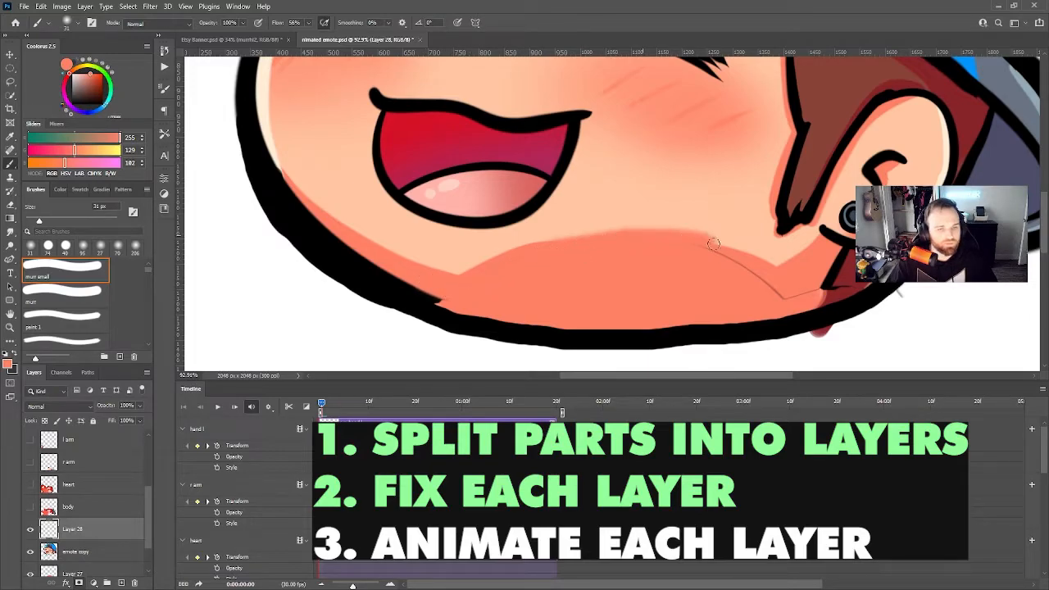
key(ctrl+z)
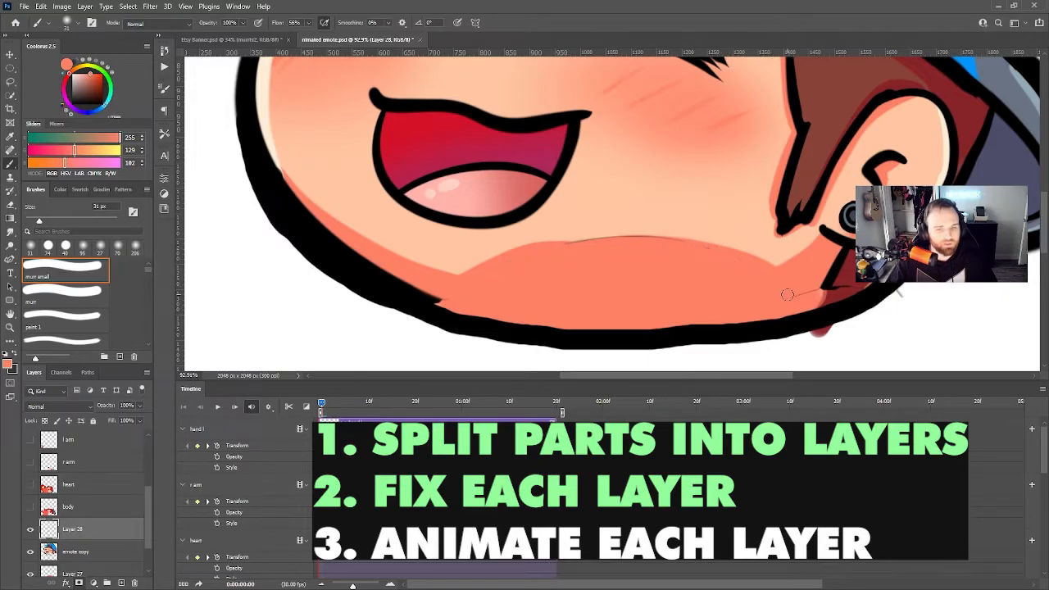
alt+click(851, 285)
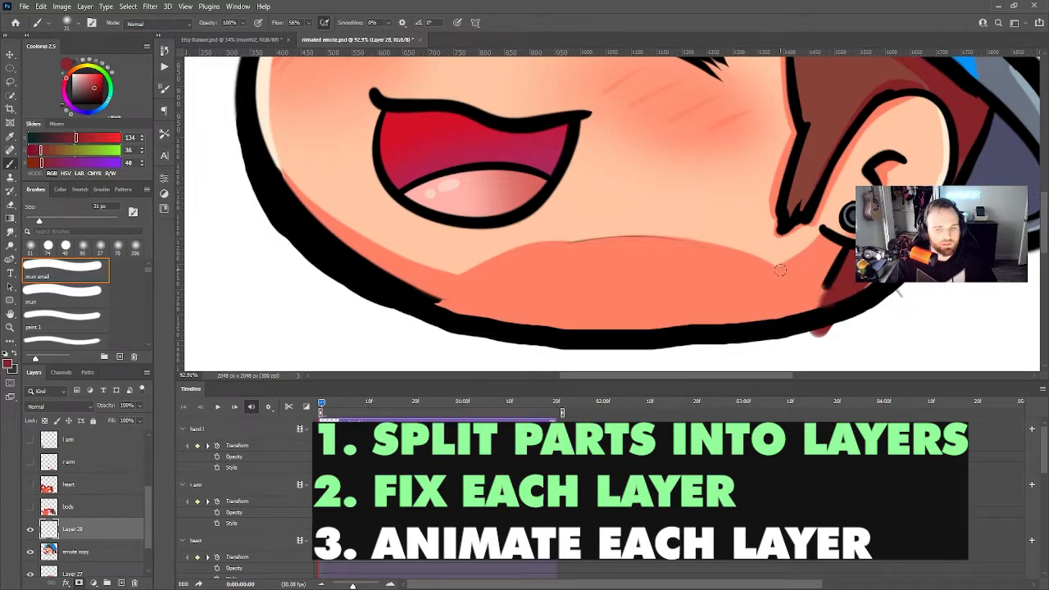
alt+click(725, 254)
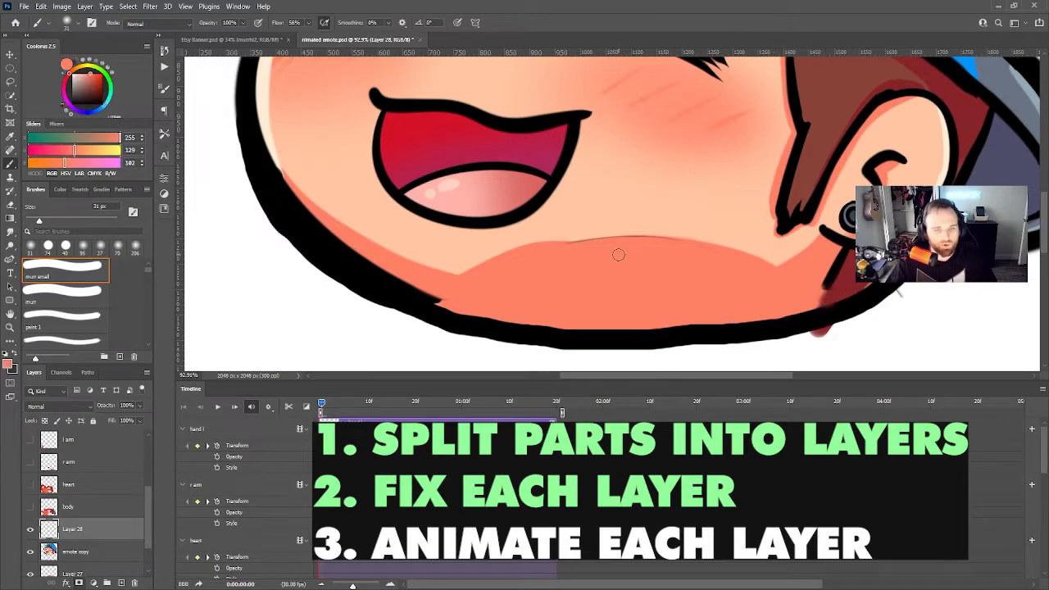
Sample black and repaint the jaw outline smoothly from the left cheek to the hair, using a 29 px brush with 100% smoothing
alt+click(433, 303)
mouse_move(427, 310)
mouse_down()
mouse_move(438, 398)
mouse_move(447, 359)
mouse_up()
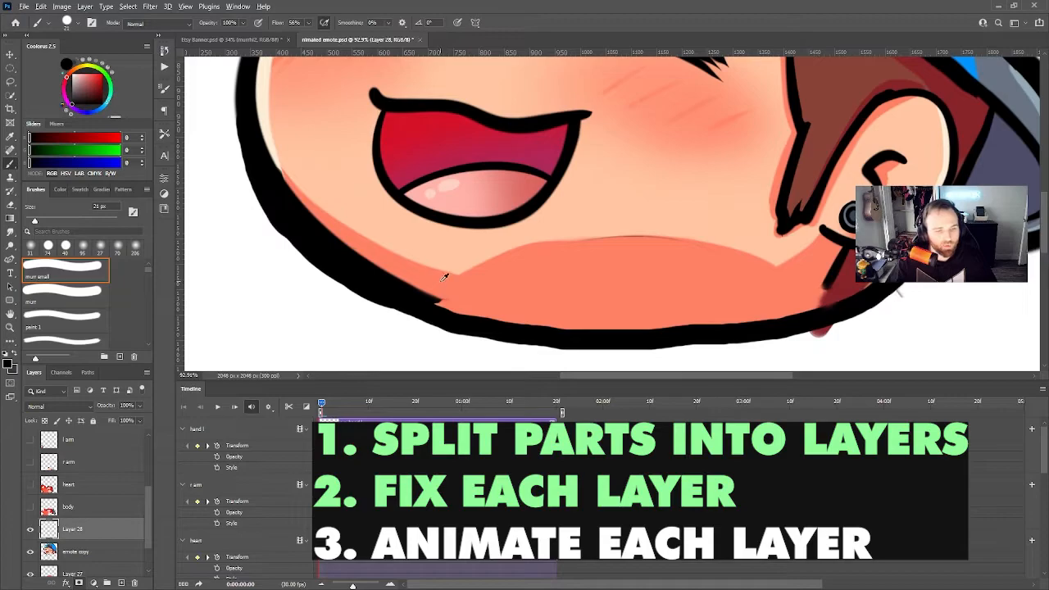
drag(443, 272, 443, 271)
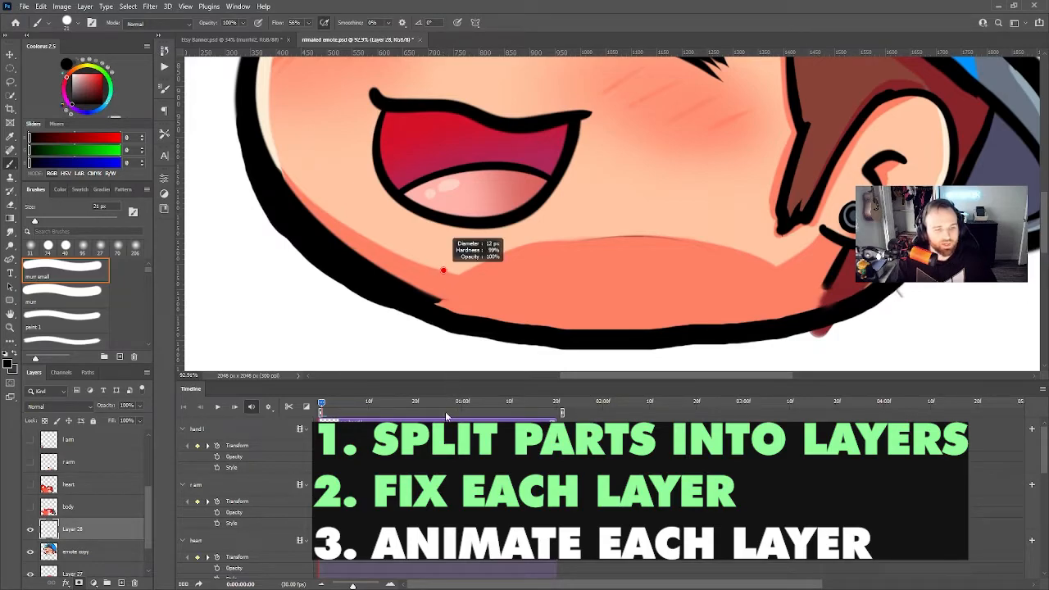
drag(443, 271, 443, 270)
drag(517, 174, 502, 409)
drag(446, 308, 424, 306)
click(412, 294)
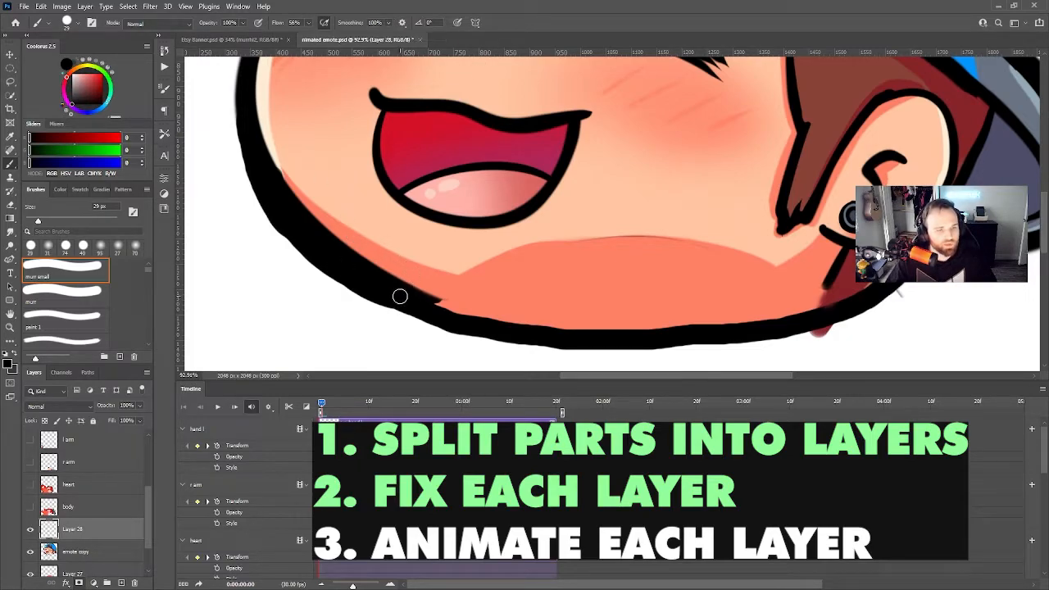
mouse_move(447, 314)
mouse_down()
mouse_move(631, 334)
mouse_move(811, 322)
mouse_up()
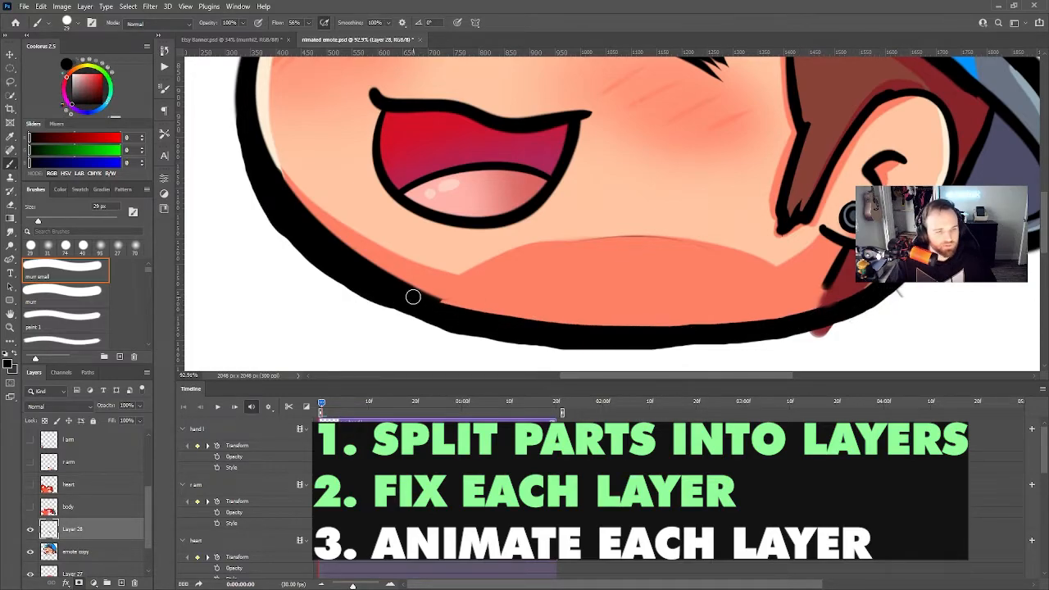
mouse_move(411, 295)
mouse_down()
mouse_move(606, 331)
mouse_move(857, 309)
mouse_up()
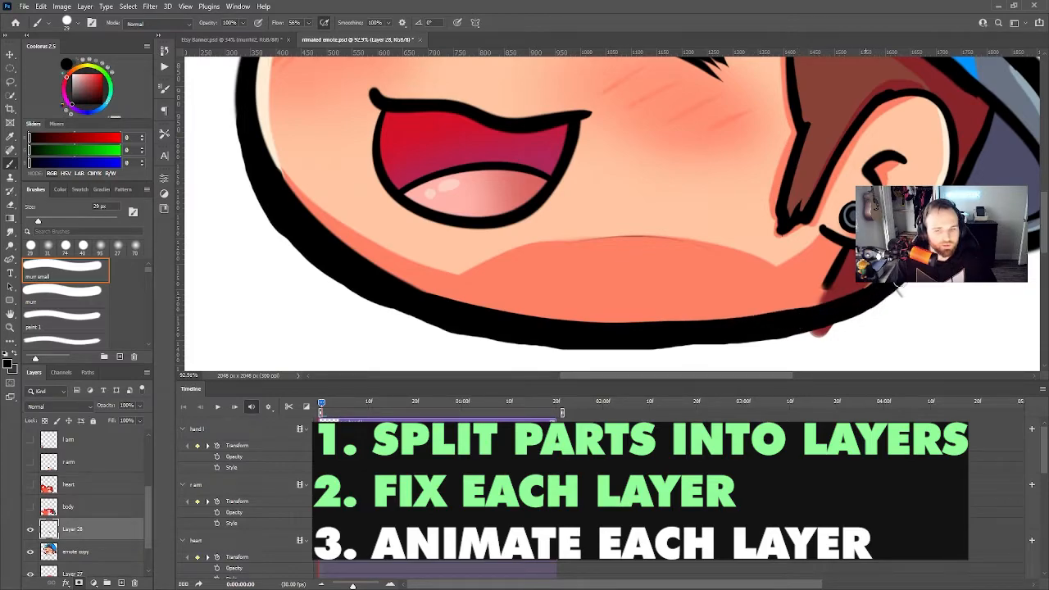
mouse_move(393, 298)
mouse_down()
mouse_move(439, 321)
mouse_move(562, 344)
mouse_move(689, 343)
mouse_move(802, 326)
mouse_up()
drag(861, 310, 898, 288)
Examine the repaired jaw outline, chin shadow and cap edge, sampling the cap's light blue
scroll(714, 164, down, 6)
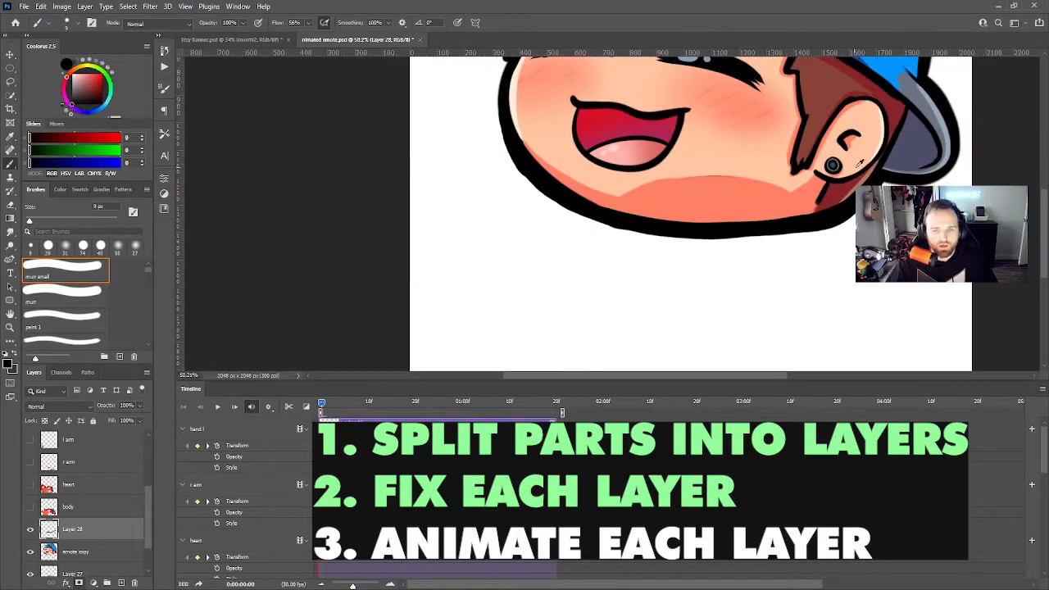
scroll(687, 195, up, 1)
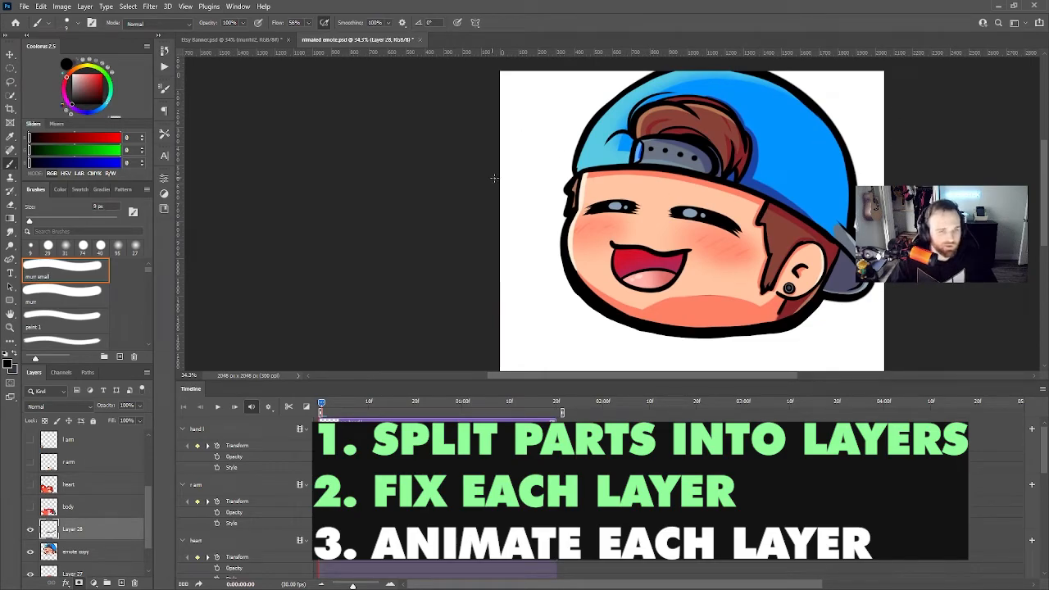
scroll(574, 164, up, 5)
alt+click(604, 218)
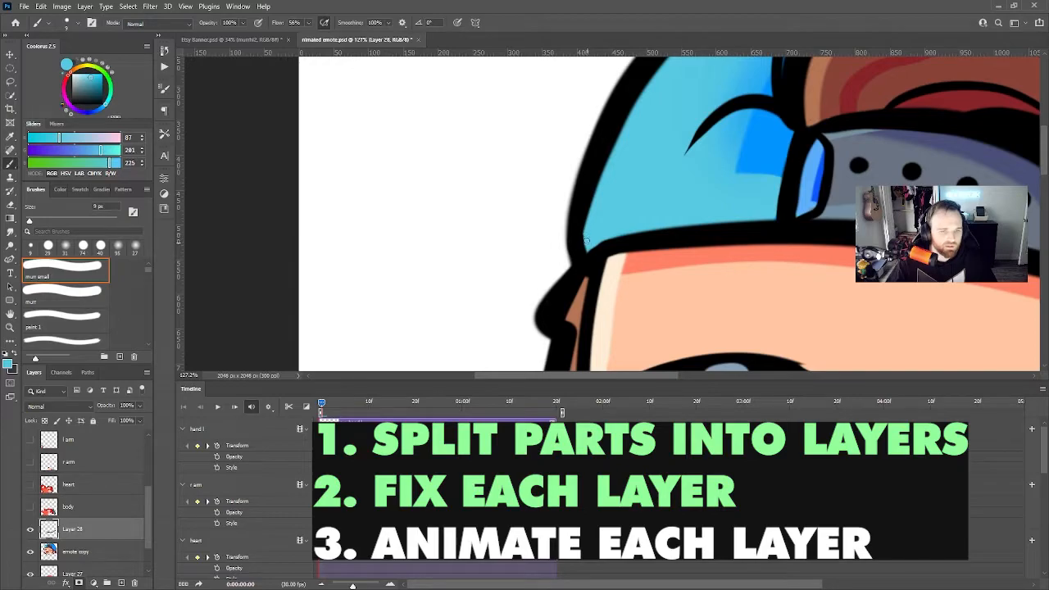
scroll(607, 209, down, 5)
scroll(686, 302, up, 2)
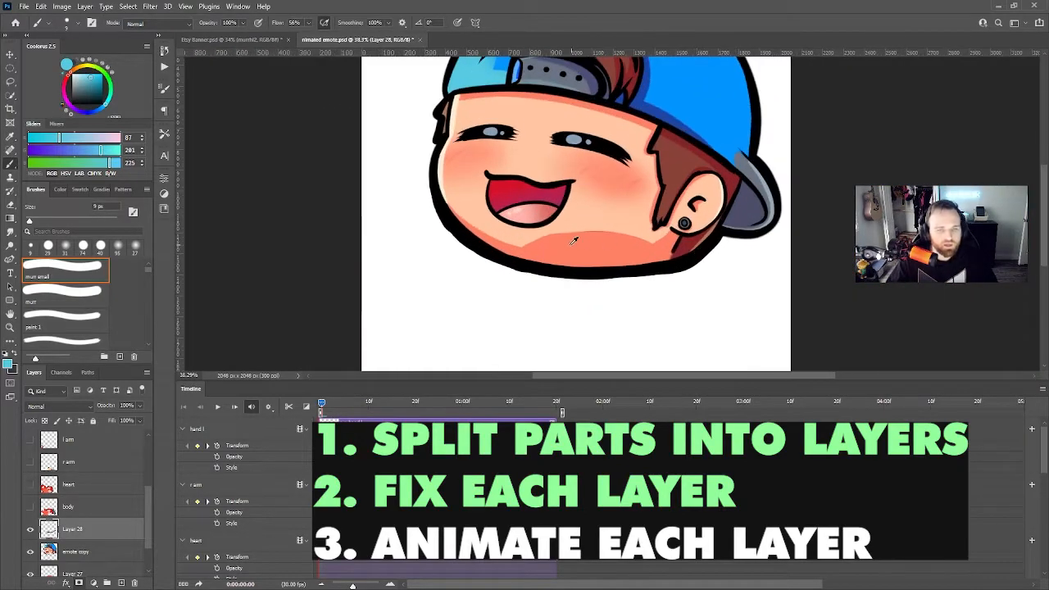
scroll(537, 265, up, 1)
scroll(529, 264, down, 3)
scroll(528, 266, up, 3)
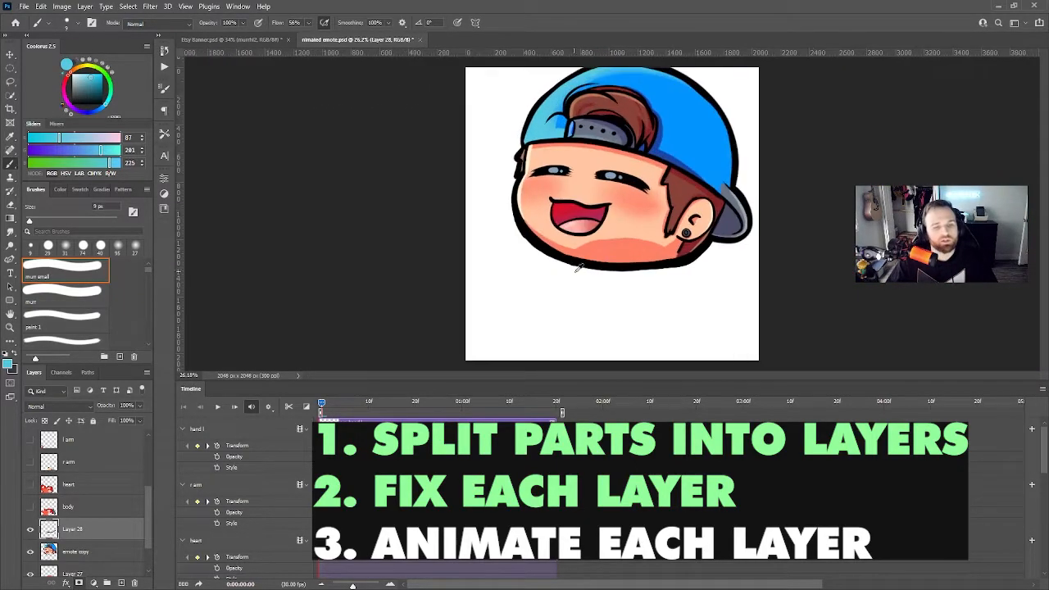
Merge Layer 28, emote copy and Layer 27 into the single head layer
shift+click(87, 575)
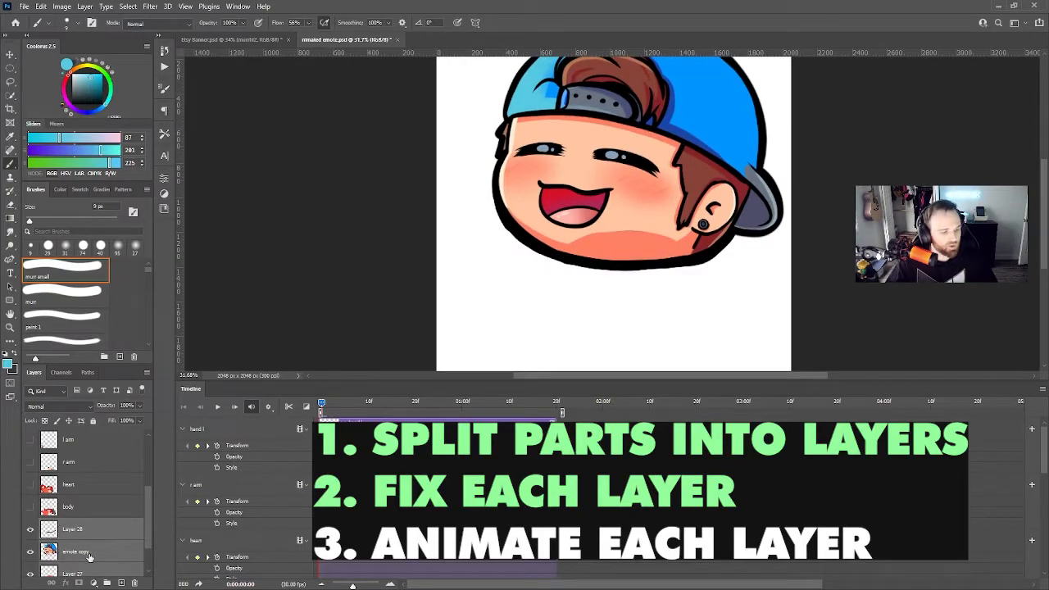
right_click(88, 556)
click(149, 415)
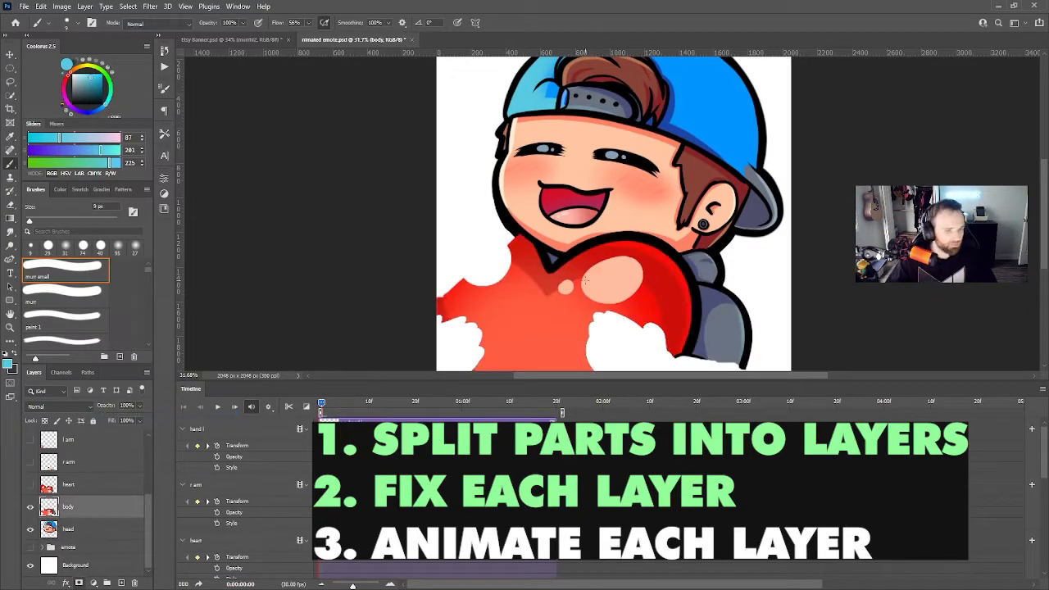
Sample black and extend the hood's outline beside the neck on the body layer with a 24 px brush
scroll(704, 246, up, 2)
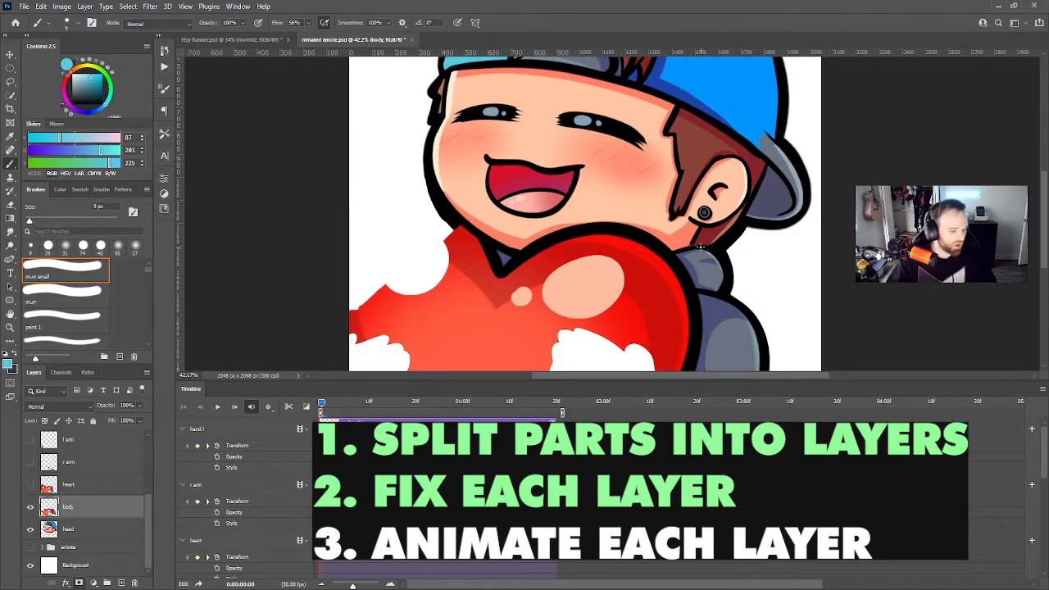
alt+right_click(703, 246)
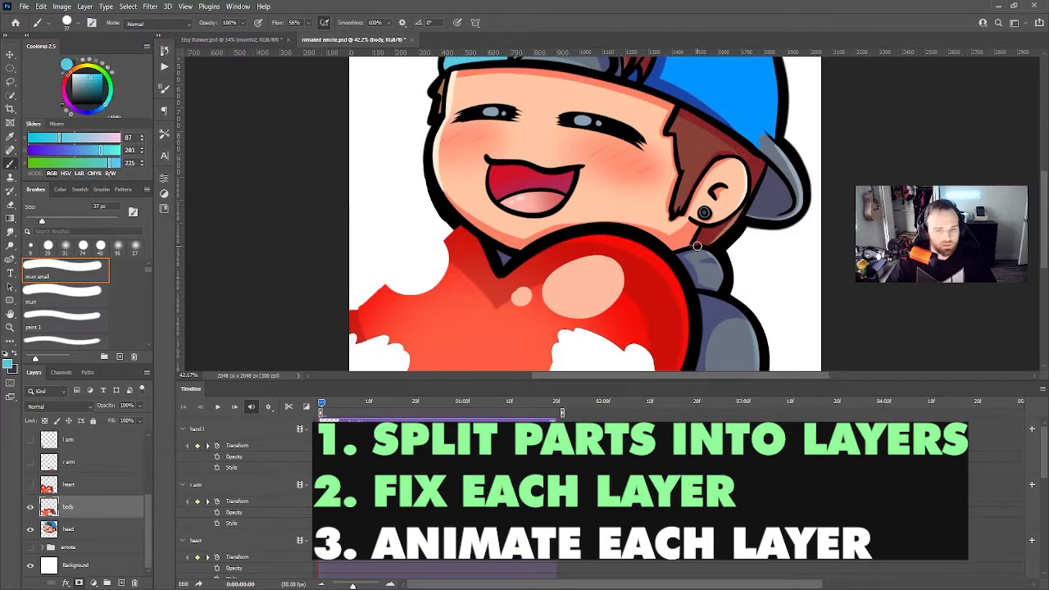
alt+click(700, 239)
alt+right_click(695, 246)
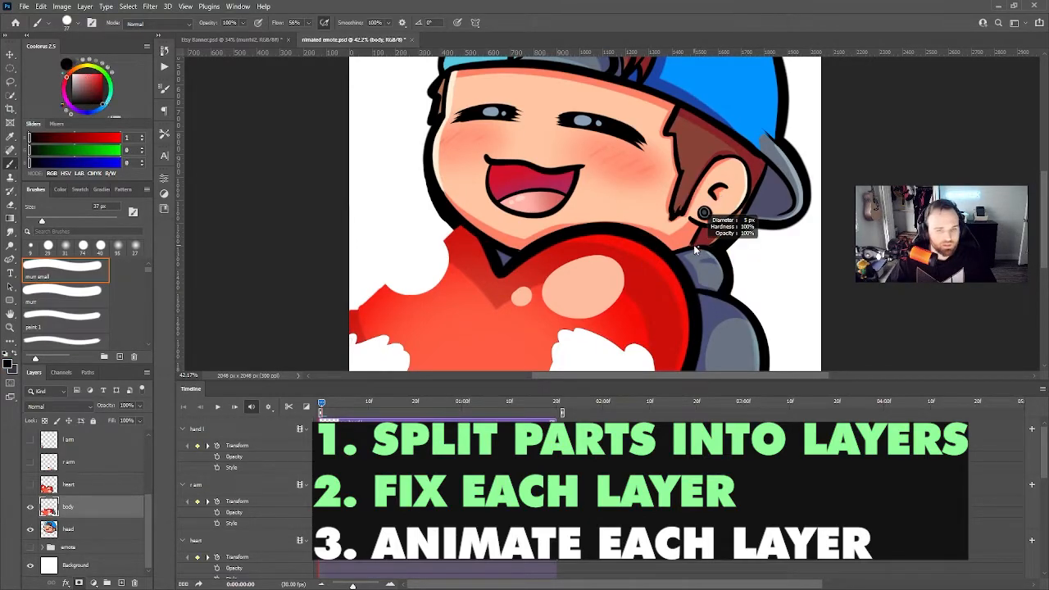
drag(695, 245, 668, 255)
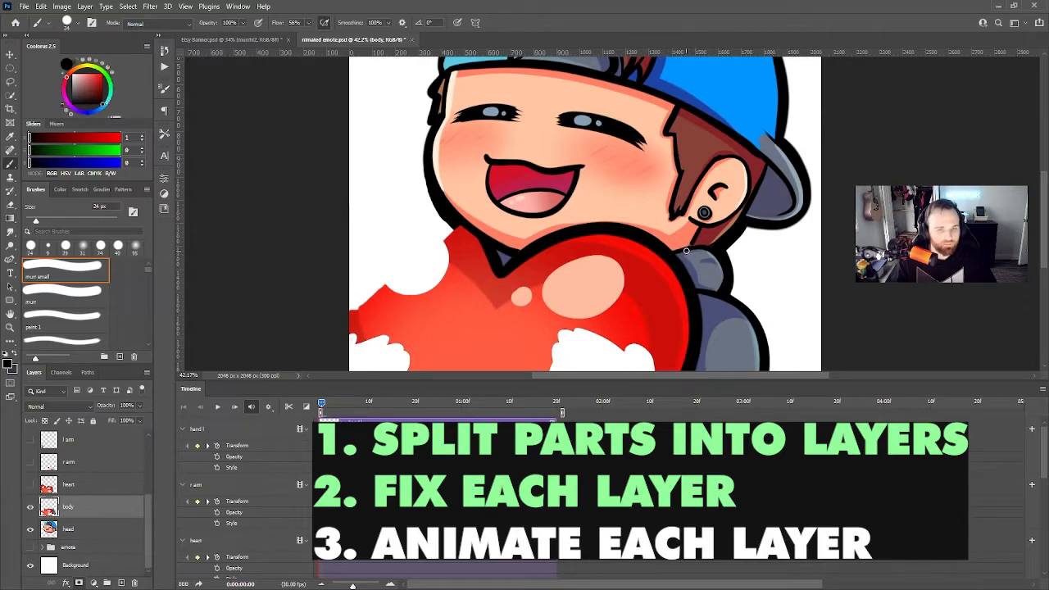
Lasso the heart and the missing torso area on the body layer, following the hoodie's inner edge down to the canvas bottom
scroll(694, 358, down, 2)
key(z)
scroll(689, 349, down, 2)
key(l)
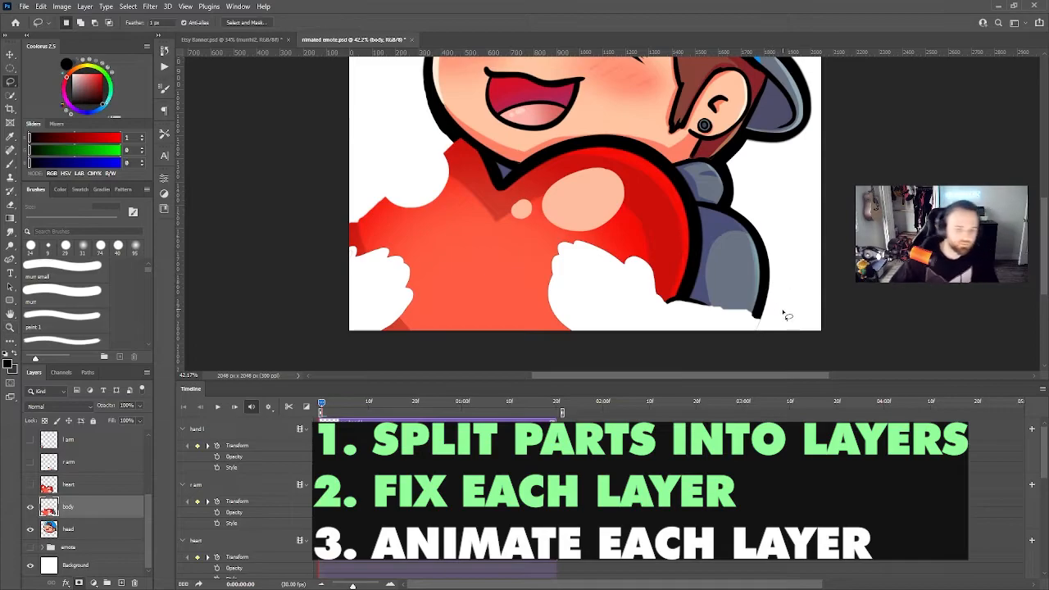
mouse_move(731, 308)
mouse_down()
mouse_move(691, 303)
mouse_move(707, 241)
mouse_up()
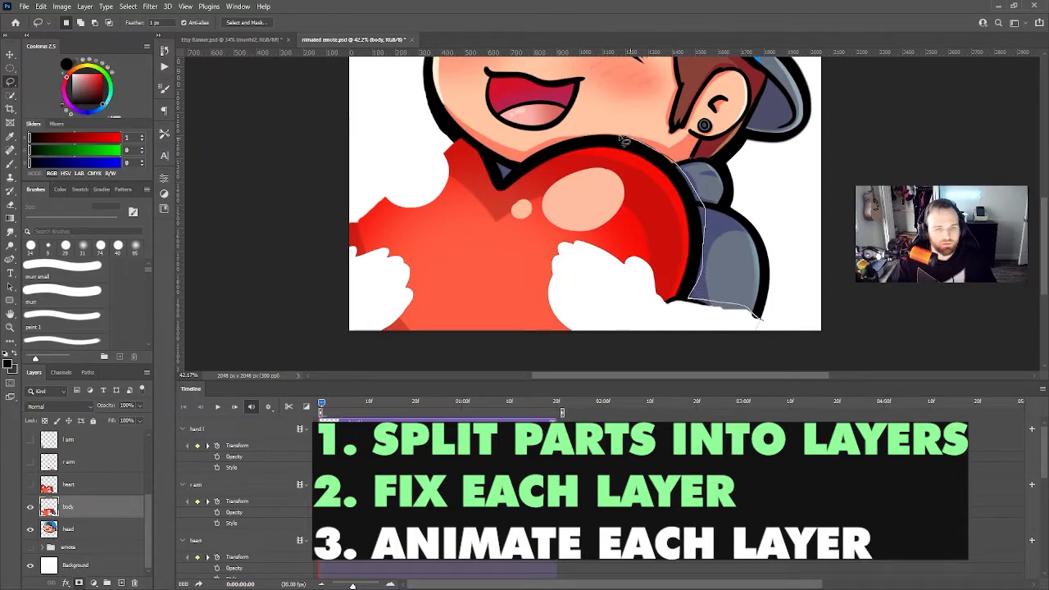
drag(576, 139, 479, 146)
mouse_move(371, 152)
mouse_down()
mouse_move(280, 330)
mouse_move(637, 402)
mouse_move(762, 380)
mouse_up()
drag(764, 325, 761, 321)
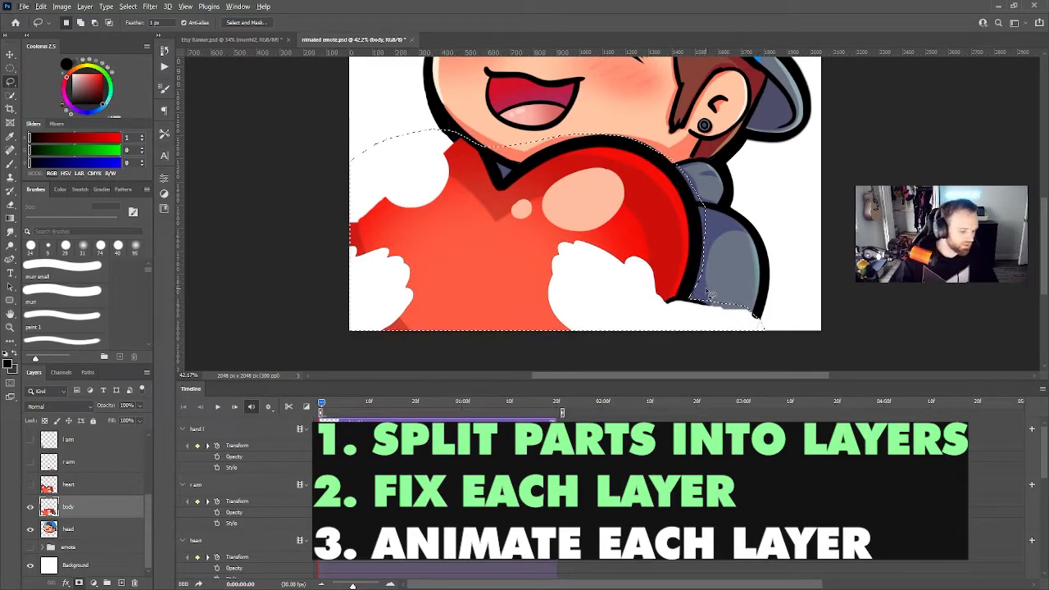
Sample the hoodie's dark slate blue, fill the torso selection with it and deselect
key(b)
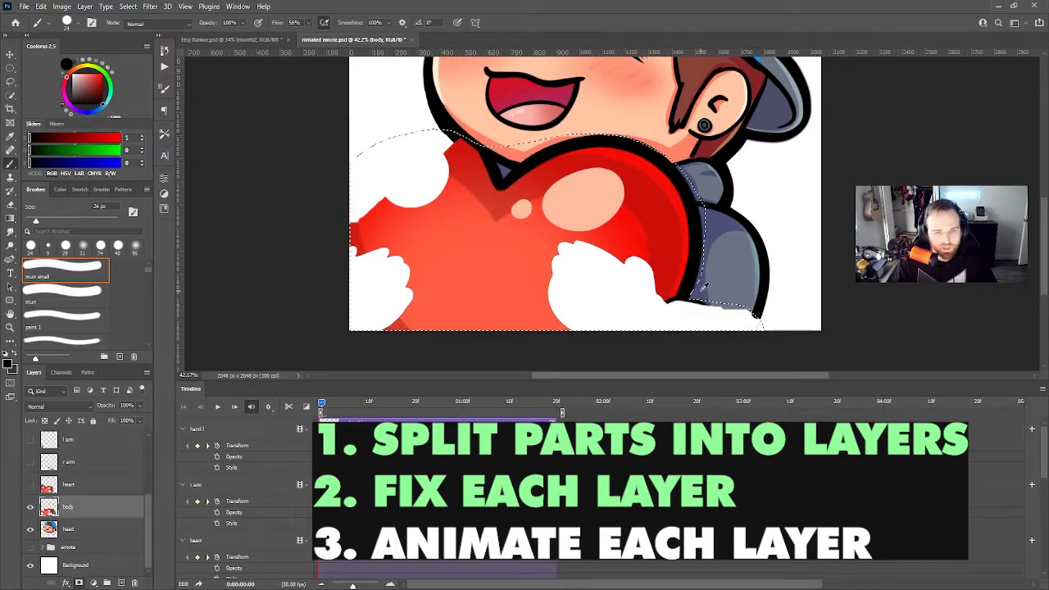
alt+click(701, 285)
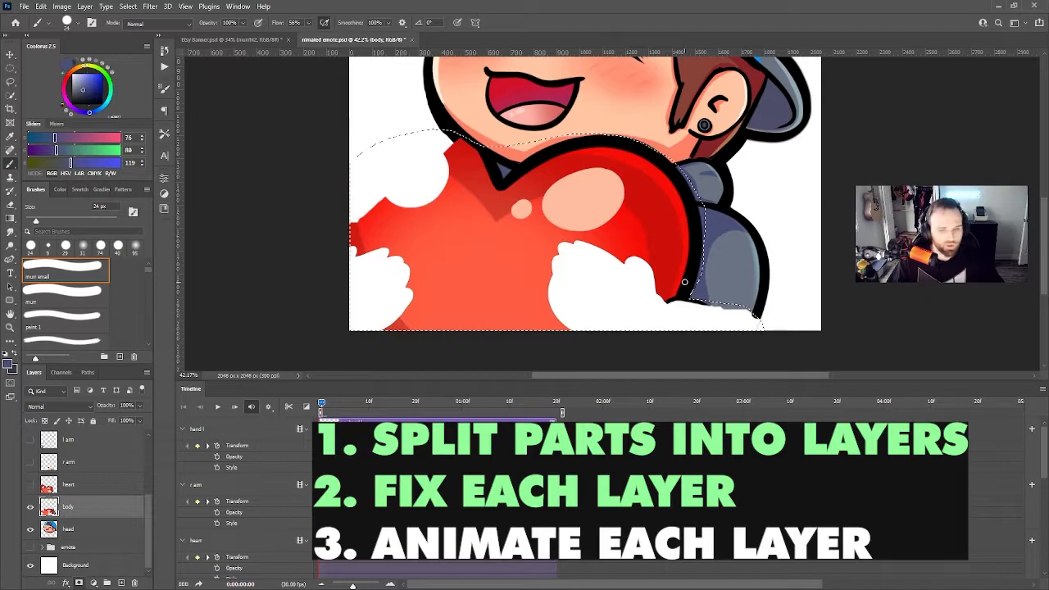
key(alt+BackSpace)
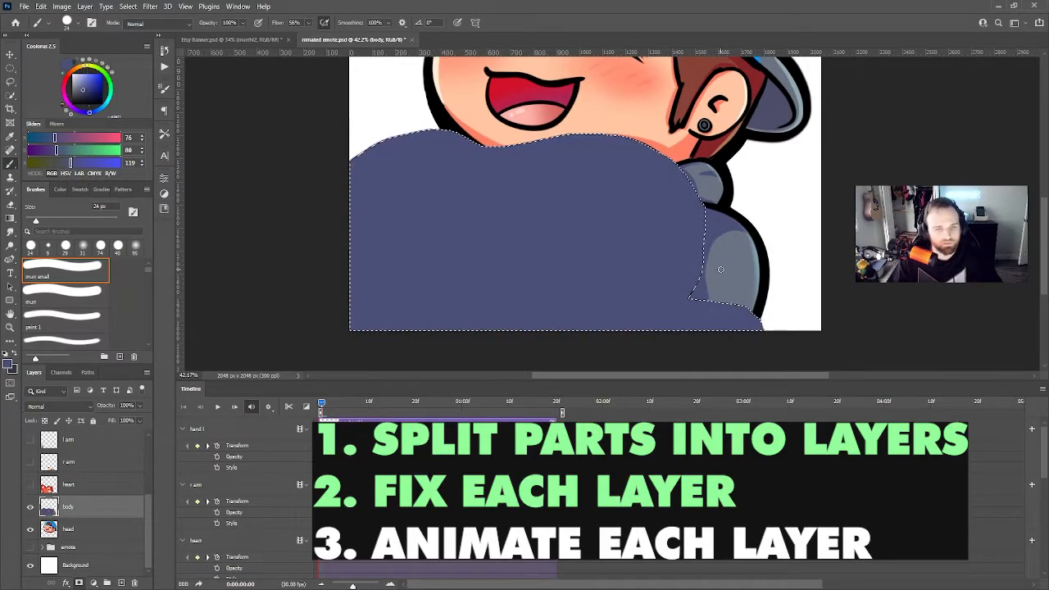
key(ctrl+d)
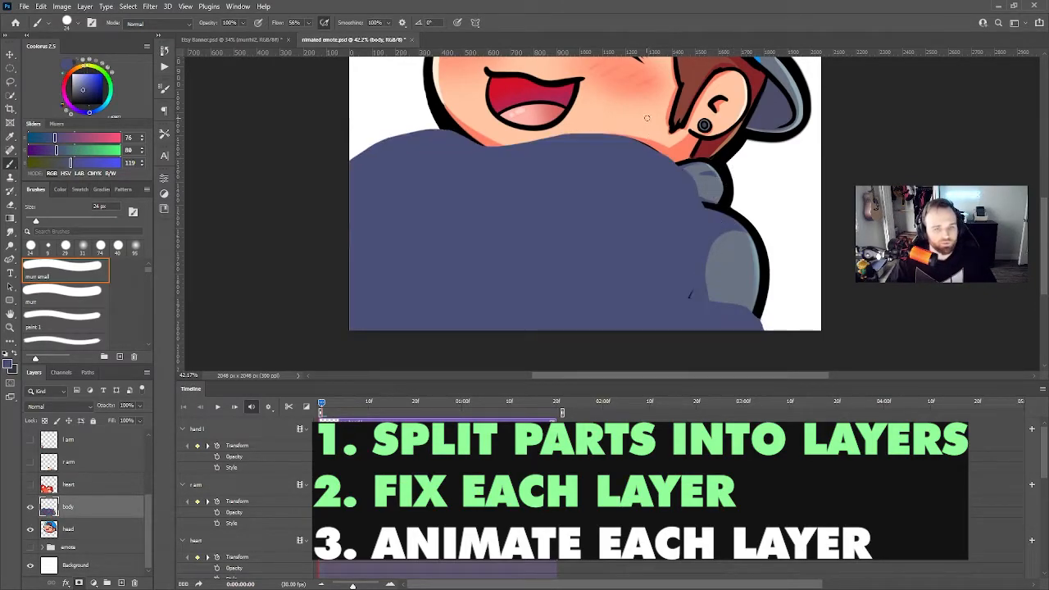
Erase the slate fill that spills past the sleeve's lower right outline with a 29 px eraser
key(e)
drag(787, 248, 661, 269)
drag(725, 190, 724, 190)
drag(748, 265, 737, 282)
drag(764, 317, 765, 320)
drag(744, 387, 743, 389)
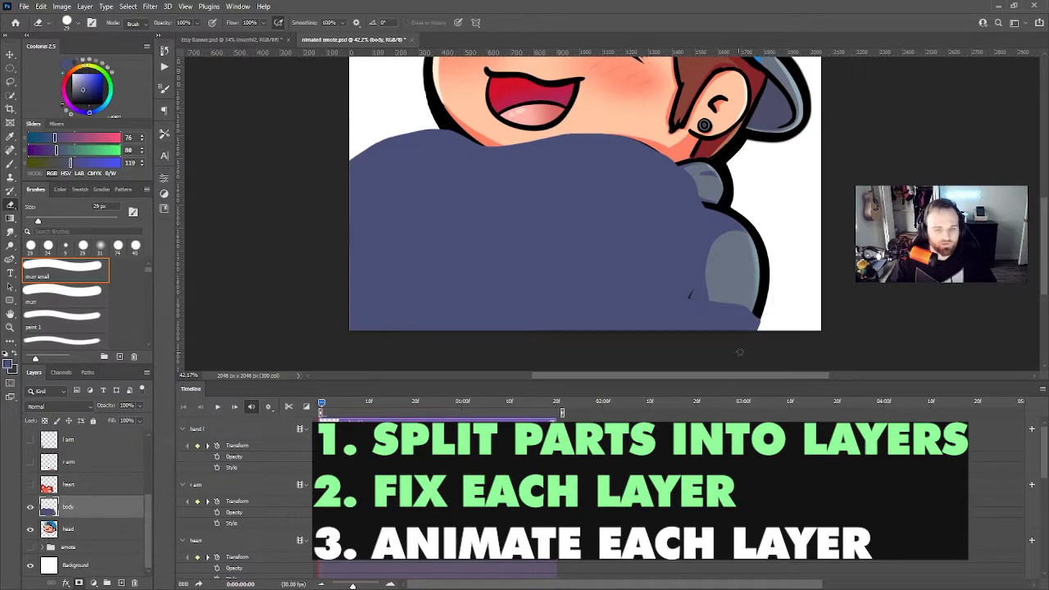
Erase the slate fill along the neckline and beneath the chin, enlarging the eraser to 138 px
mouse_move(675, 158)
mouse_down()
mouse_move(562, 184)
mouse_move(515, 210)
mouse_up()
key(ctrl+z)
drag(674, 163, 545, 213)
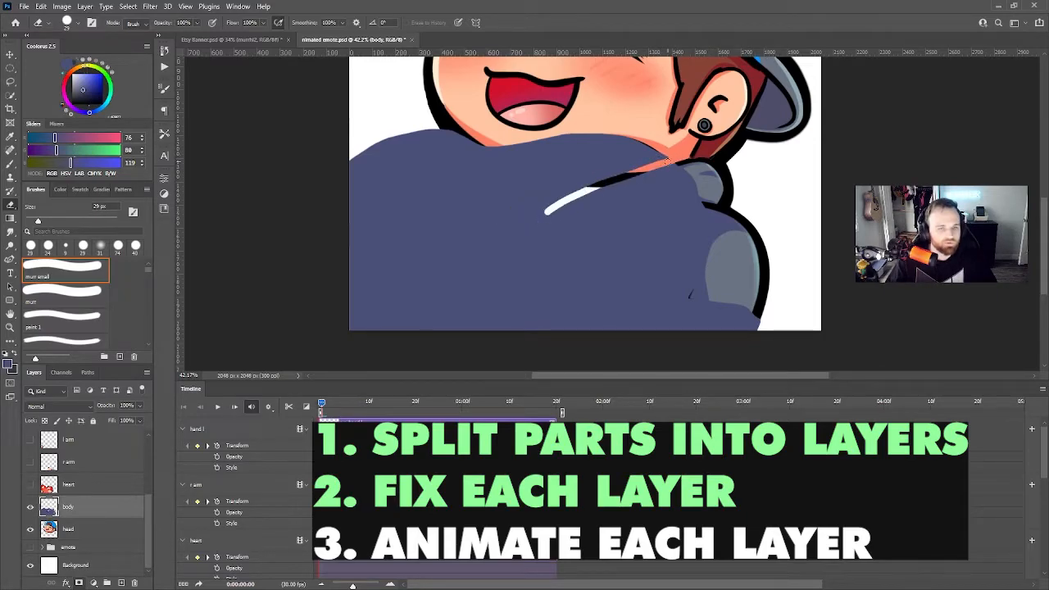
mouse_move(620, 162)
mouse_down()
mouse_move(661, 149)
mouse_move(455, 164)
mouse_move(541, 141)
mouse_move(420, 143)
mouse_move(329, 170)
mouse_up()
mouse_move(412, 145)
mouse_down()
mouse_move(224, 301)
mouse_move(411, 163)
mouse_move(348, 193)
mouse_move(275, 277)
mouse_move(424, 158)
mouse_move(353, 201)
mouse_move(218, 347)
mouse_up()
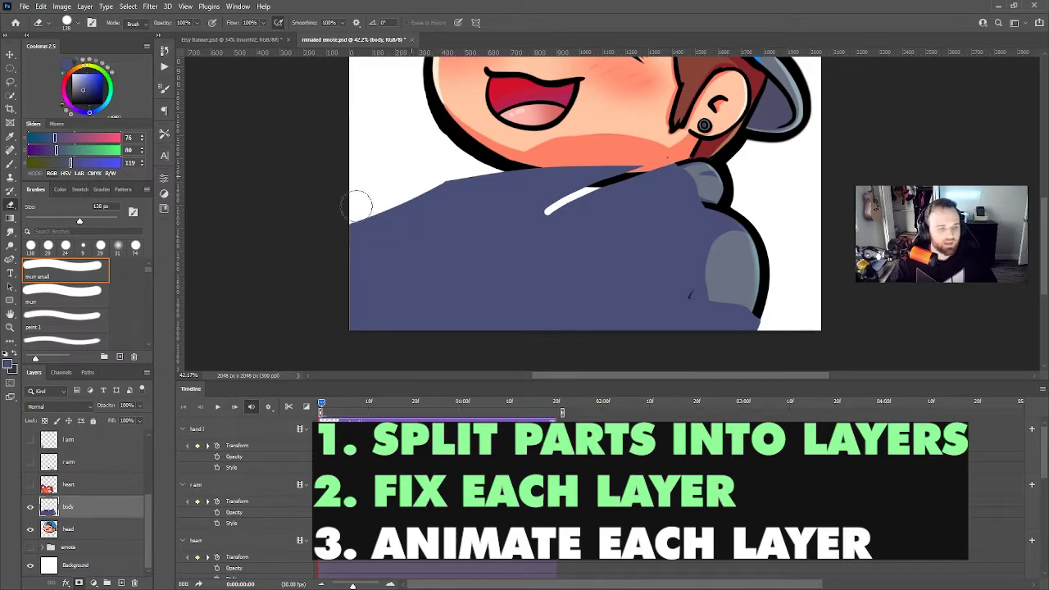
Erase the body's upper left fill into a rounded shoulder and clear the rest under the jaw
drag(375, 183, 332, 254)
mouse_move(358, 210)
mouse_down()
mouse_move(351, 299)
mouse_move(375, 200)
mouse_move(506, 154)
mouse_move(312, 263)
mouse_up()
key(ctrl+z)
mouse_move(473, 169)
mouse_down()
mouse_move(383, 217)
mouse_move(311, 387)
mouse_up()
drag(512, 173, 596, 168)
Draw the hoodie's collar and left shoulder outline in black with a 24 px brush, trimming the overflow with a 22 px eraser
mouse_move(558, 232)
mouse_down()
mouse_move(482, 178)
mouse_move(460, 192)
mouse_up()
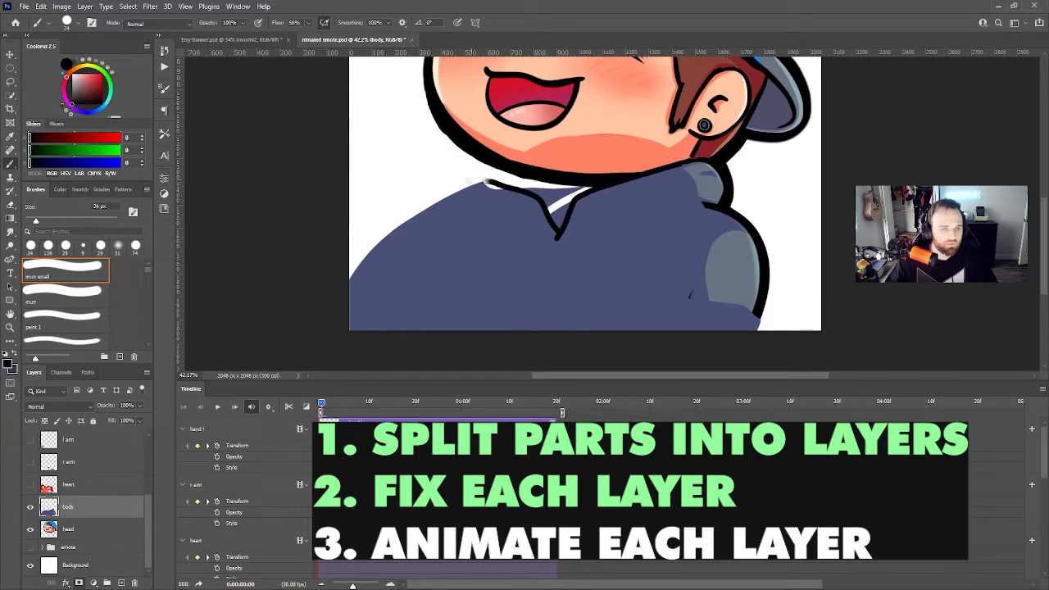
mouse_move(471, 191)
mouse_down()
mouse_move(414, 215)
mouse_move(351, 287)
mouse_up()
key(ctrl+z)
key(e)
scroll(443, 171, up, 5)
alt+right_click(442, 166)
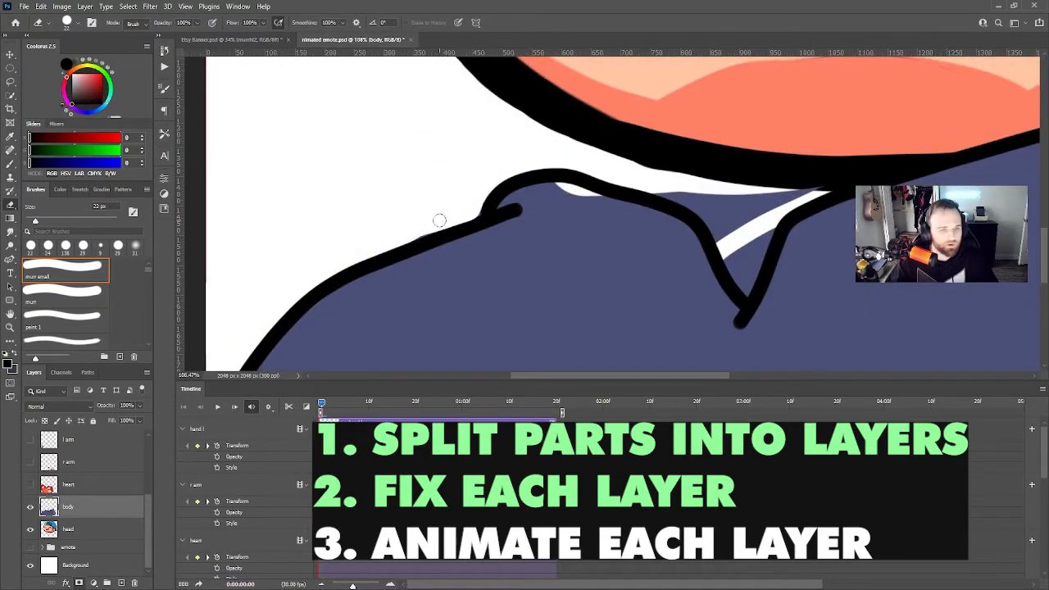
key(b)
alt+click(578, 187)
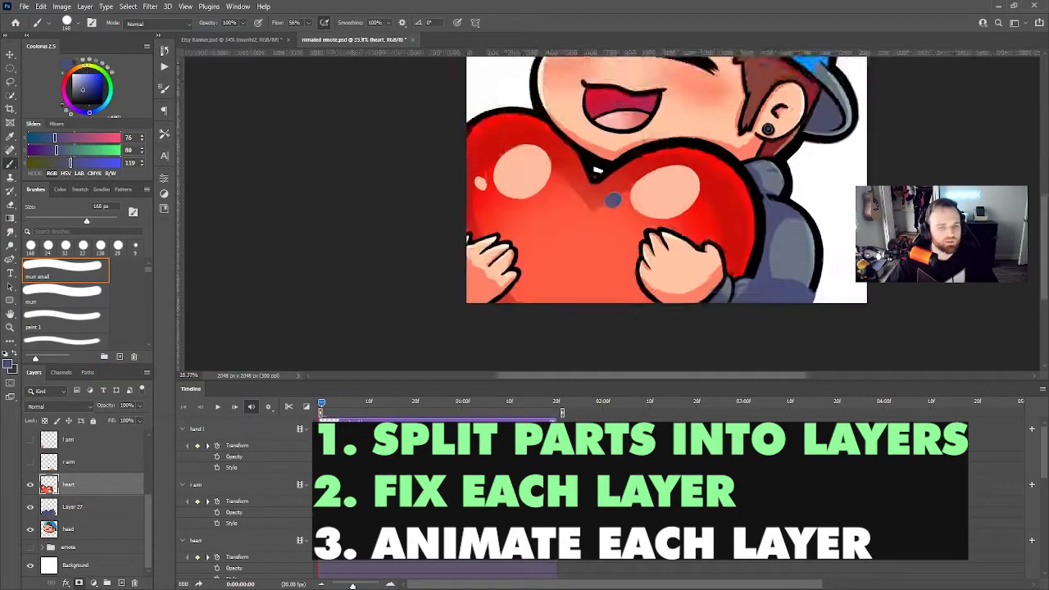
Recolor the heart's small blue spot with the peach highlight color and extend the heart's right outline in black toward the canvas bottom
scroll(613, 201, up, 3)
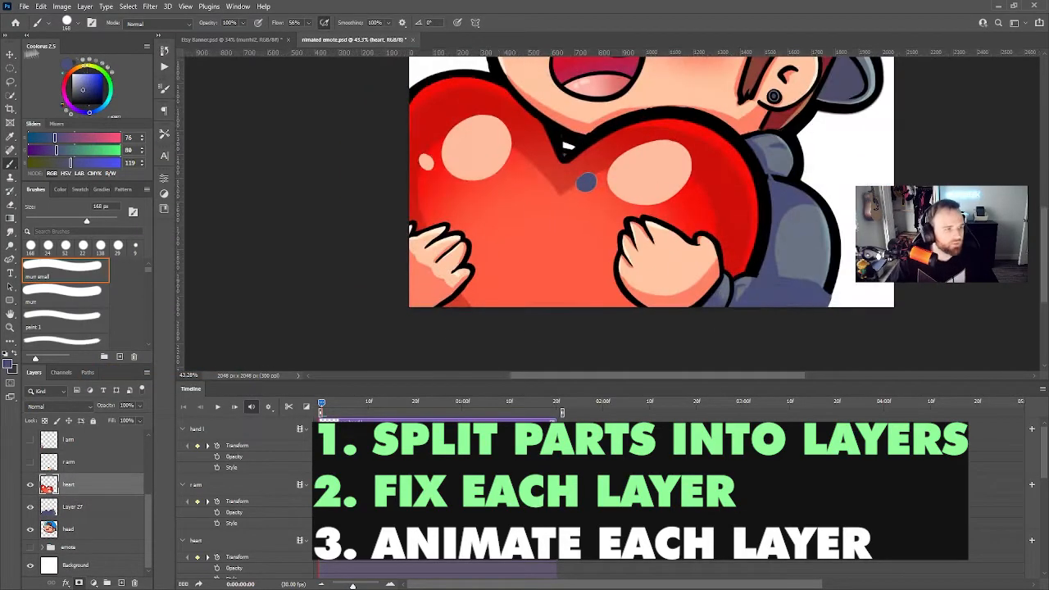
alt+click(615, 186)
drag(584, 197, 597, 185)
alt+click(824, 266)
drag(816, 305, 785, 356)
Sample the heart's bright red and paint over both hand-shaped areas on the heart layer
alt+click(371, 238)
drag(374, 233, 364, 349)
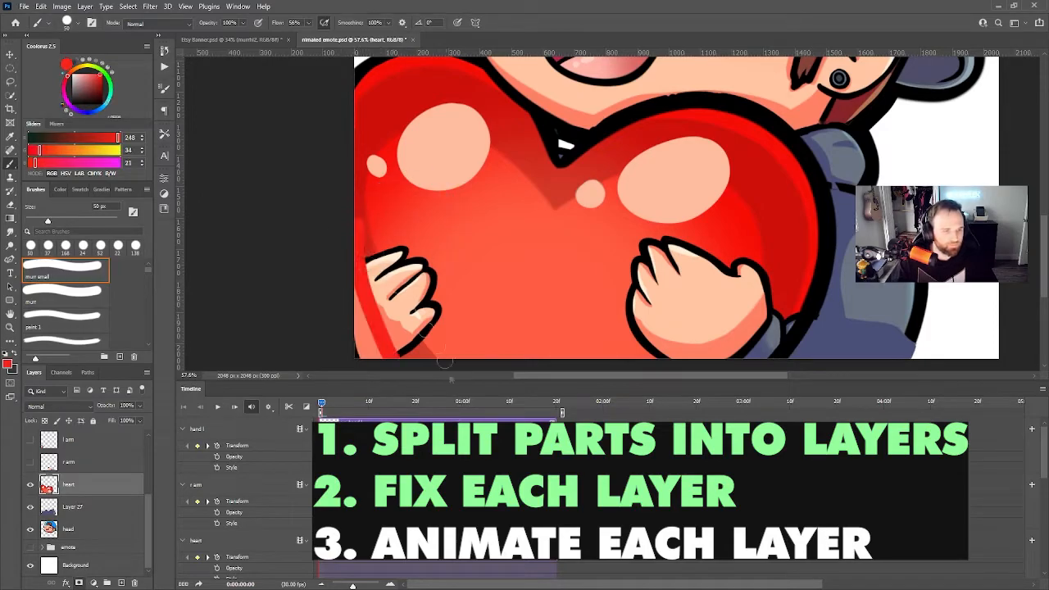
drag(364, 296, 374, 351)
click(404, 255)
drag(402, 252, 496, 348)
mouse_move(743, 269)
mouse_down()
mouse_move(692, 266)
mouse_move(577, 335)
mouse_up()
Redraw the left lobe's black outline on the isolated heart with a 44 px brush and fill the gap inside it with sampled red
key(alt+e)
key(Escape)
key(e)
scroll(826, 309, up, 2)
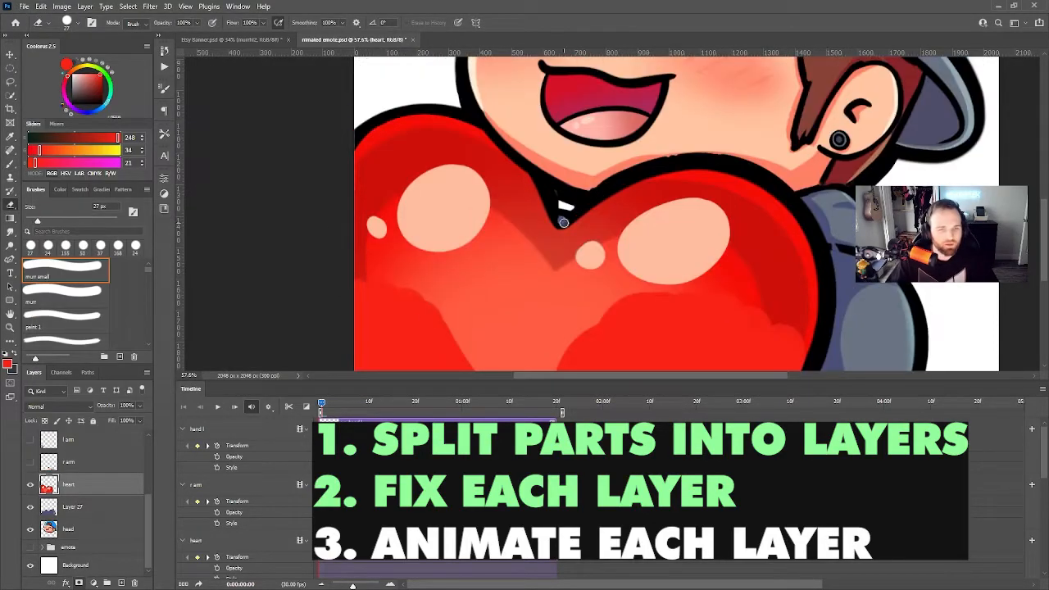
key(d)
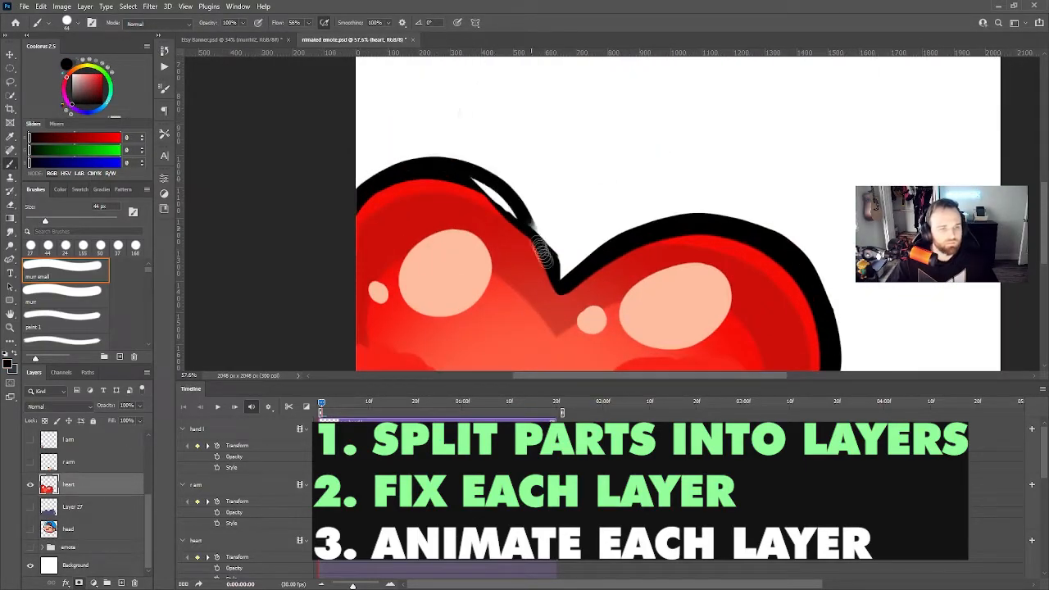
key(ctrl+z)
key(ctrl+z)
mouse_move(359, 206)
mouse_down()
mouse_move(560, 281)
mouse_move(562, 294)
mouse_up()
alt+click(517, 253)
mouse_move(524, 238)
mouse_down()
mouse_move(494, 205)
mouse_move(477, 116)
mouse_up()
scroll(557, 178, down, 2)
alt+click(553, 185)
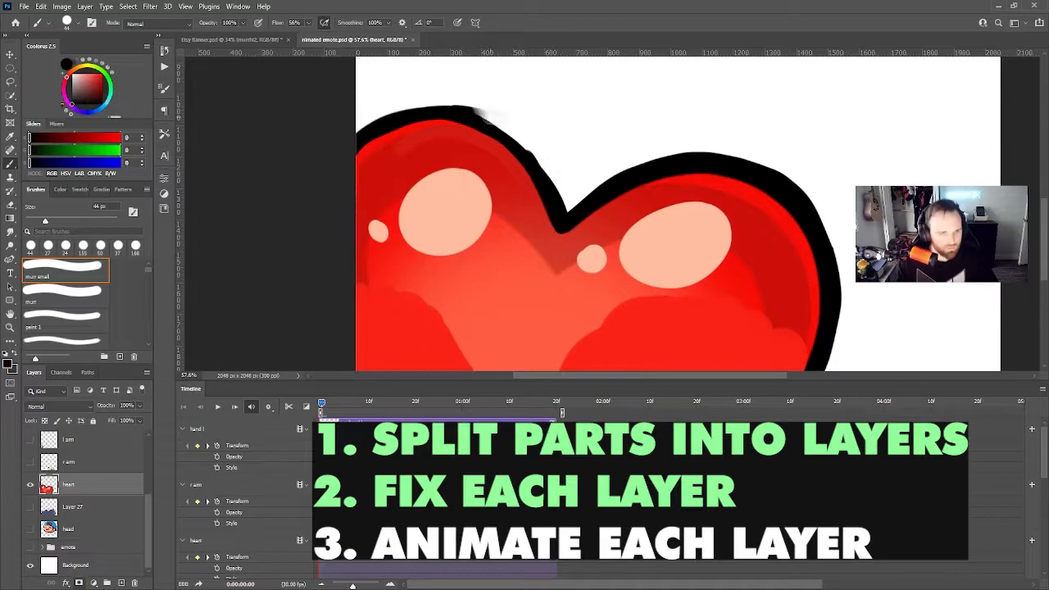
Add a layer above the heart, brush sampled orange-red over its center with a soft 298 px brush, and merge it into the heart
scroll(541, 246, down, 5)
alt+click(529, 246)
click(120, 583)
alt+right_click(526, 283)
mouse_move(565, 254)
mouse_down()
mouse_move(525, 296)
mouse_move(622, 247)
mouse_move(447, 246)
mouse_up()
scroll(558, 229, down, 3)
scroll(573, 246, up, 3)
right_click(97, 485)
click(131, 333)
Show Layer 27, sample black and round off the hood's rough outline beside the heart
click(98, 512)
click(31, 508)
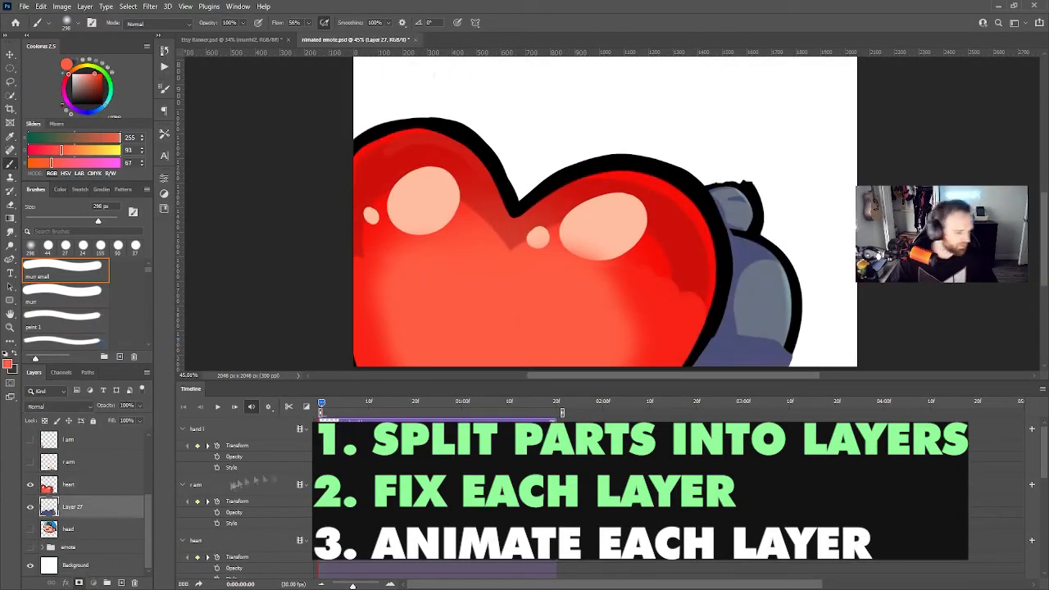
alt+click(726, 221)
alt+right_click(745, 178)
scroll(745, 175, up, 9)
drag(755, 194, 604, 230)
drag(674, 192, 781, 304)
Smooth the shoulder and outer sleeve outline on Layer 27 in black with a 23 px brush
scroll(721, 246, down, 3)
drag(705, 127, 739, 130)
alt+right_click(680, 131)
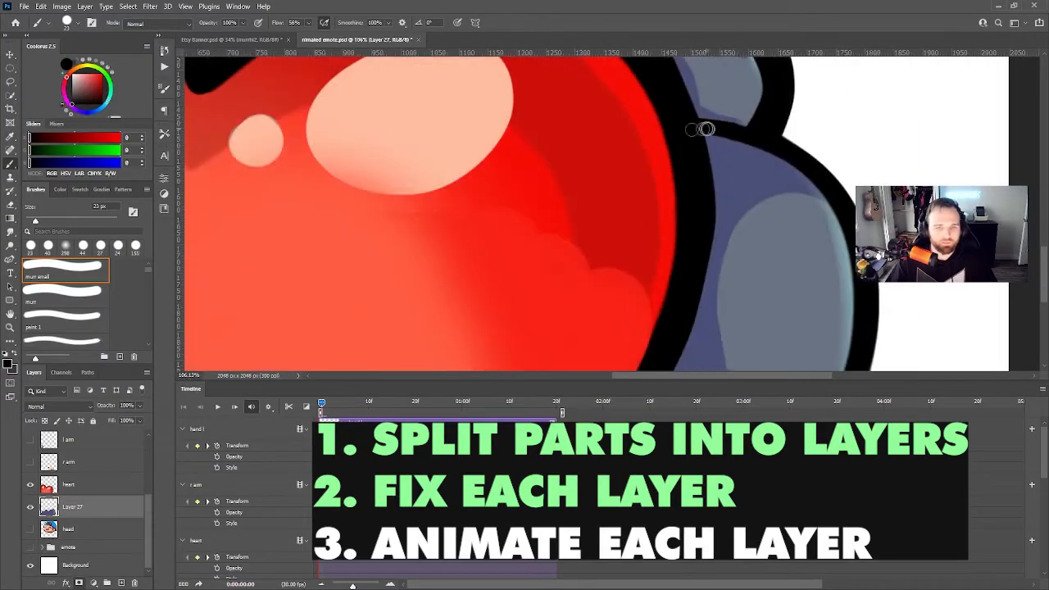
scroll(722, 197, down, 3)
drag(856, 293, 826, 334)
scroll(746, 328, down, 10)
scroll(716, 336, up, 9)
drag(757, 218, 733, 250)
scroll(734, 250, down, 9)
Show the head and r arm layers, and draw the black crease from the cuff toward the elbow on r arm
click(30, 530)
click(30, 462)
scroll(695, 328, up, 8)
click(69, 462)
scroll(574, 246, up, 4)
alt+right_click(525, 205)
mouse_move(627, 215)
mouse_down()
mouse_move(494, 209)
mouse_move(614, 204)
mouse_up()
drag(494, 209, 655, 218)
Clean up the elbow on Layer 27 and blend the upper sleeve into the forearm with sampled hoodie colors
key(e)
click(73, 552)
mouse_move(735, 223)
mouse_down()
mouse_move(747, 225)
mouse_move(687, 222)
mouse_move(712, 220)
mouse_up()
key(b)
alt+click(759, 215)
drag(636, 195, 675, 213)
alt+click(777, 229)
drag(768, 229, 745, 278)
alt+right_click(710, 281)
alt+click(435, 235)
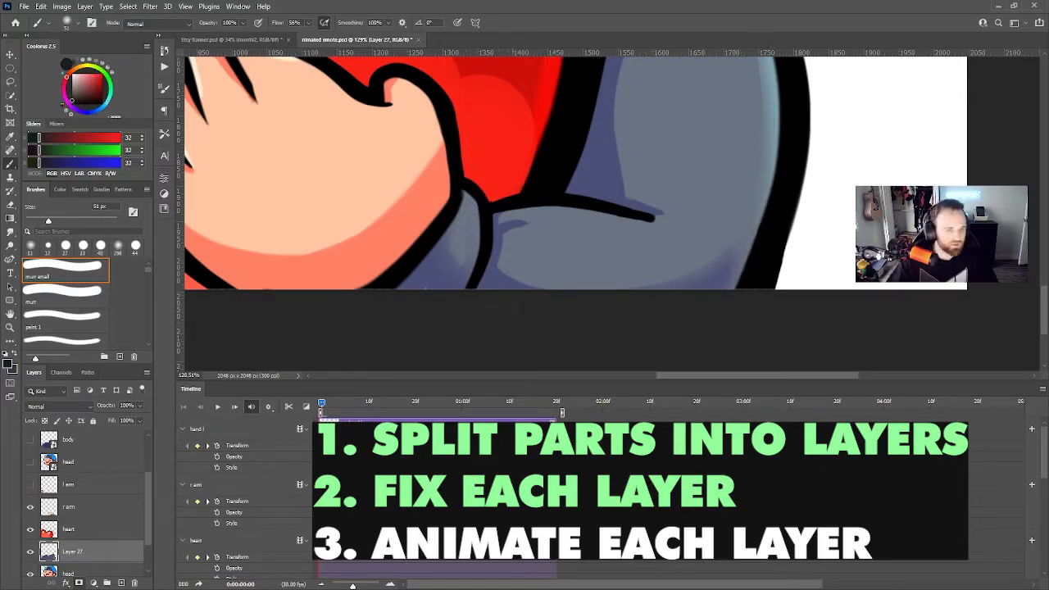
scroll(346, 251, down, 8)
scroll(410, 246, up, 4)
ctrl+click(461, 287)
drag(464, 292, 439, 312)
key(ctrl+z)
key(e)
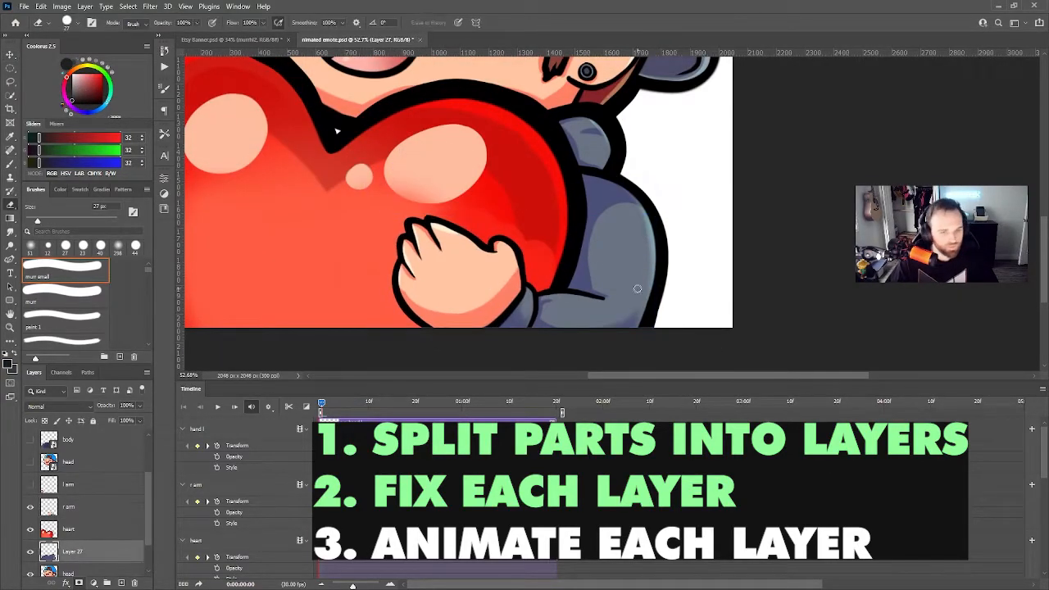
key(b)
alt+click(637, 288)
Move the r arm layer straight up until its cut-off bottom edge lies inside the canvas
click(82, 504)
click(10, 110)
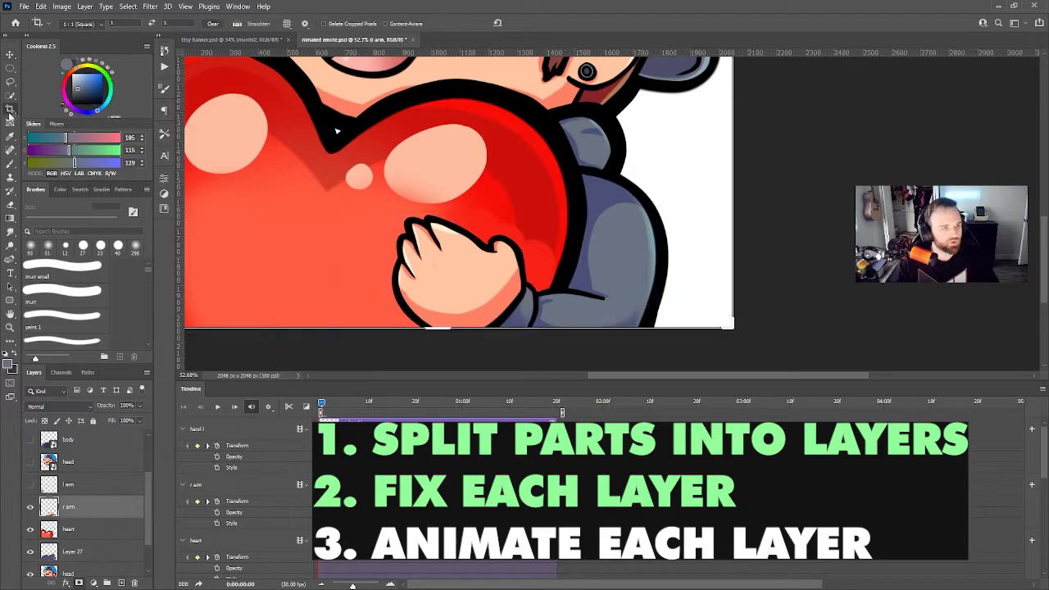
click(11, 56)
drag(497, 289, 497, 248)
ctrl+click(97, 506)
click(97, 506)
Sample black and draw the missing lower outlines of the hand, cuff and sleeve on r arm
key(b)
scroll(504, 303, up, 5)
alt+click(287, 241)
mouse_move(286, 241)
mouse_down()
mouse_move(473, 258)
mouse_move(485, 248)
mouse_up()
mouse_move(405, 283)
mouse_down()
mouse_move(562, 285)
mouse_move(592, 233)
mouse_up()
scroll(501, 239, down, 6)
mouse_move(480, 279)
mouse_down()
mouse_move(562, 303)
mouse_move(723, 234)
mouse_move(644, 293)
mouse_up()
Add Layer 28 beneath r arm and paint the missing lower sleeve in sampled gray-blue and slate and the hand in coral
alt+click(643, 150)
alt+right_click(574, 266)
ctrl+click(121, 583)
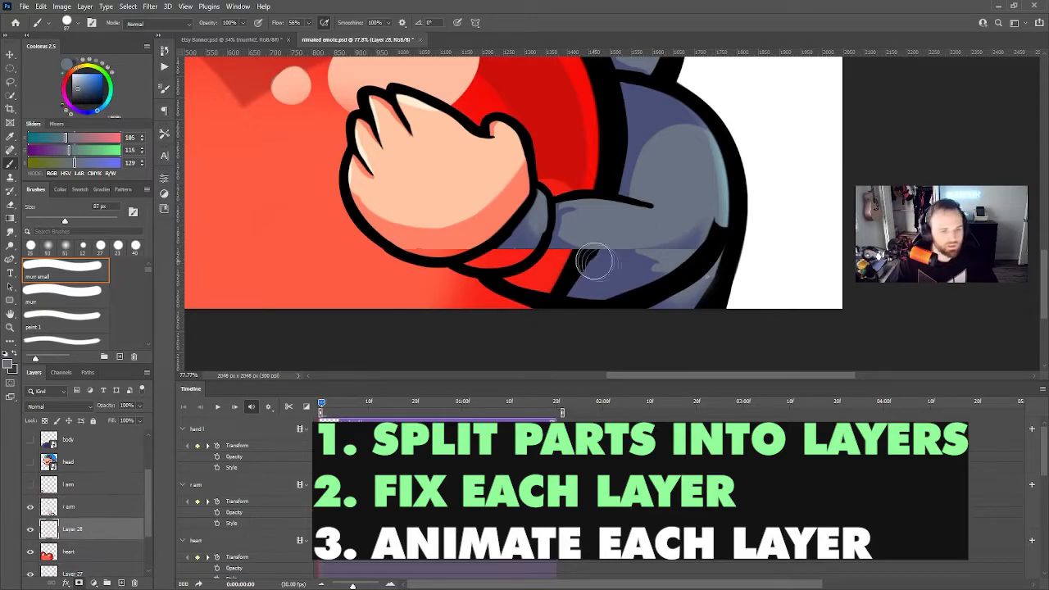
alt+click(608, 273)
mouse_move(584, 271)
mouse_down()
mouse_move(558, 247)
mouse_move(506, 281)
mouse_up()
drag(655, 261, 693, 253)
alt+click(457, 237)
drag(520, 255, 449, 247)
alt+click(608, 274)
Erase the paint that spills below the sleeve's outline on Layer 28 with a 27 px eraser
key(e)
drag(490, 294, 537, 308)
key(ctrl+t)
key(Escape)
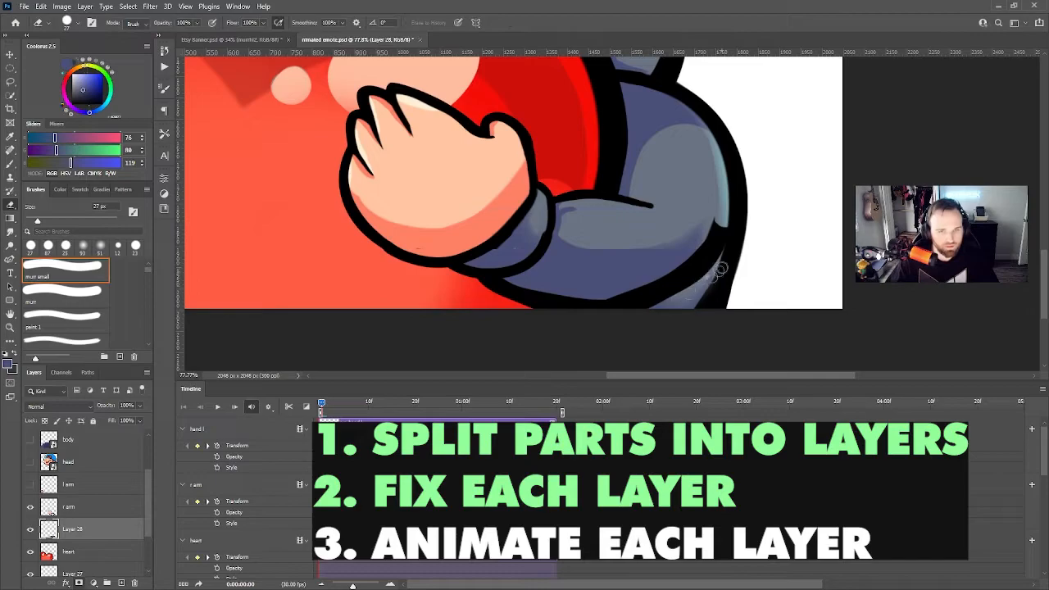
click(128, 510)
key(ctrl+t)
drag(625, 254, 630, 280)
key(ctrl+z)
key(Escape)
key(l)
mouse_move(502, 282)
mouse_down()
mouse_move(702, 247)
mouse_move(496, 288)
mouse_up()
key(v)
drag(750, 309, 771, 342)
key(Escape)
key(ctrl+d)
Shift r arm up and to the left, and extend the sleeve's lower outline toward the elbow in sampled black, trimming its end
drag(573, 254, 537, 205)
key(ctrl+z)
key(b)
alt+click(484, 262)
mouse_move(485, 264)
mouse_down()
mouse_move(519, 281)
mouse_move(681, 213)
mouse_move(623, 283)
mouse_up()
key(e)
drag(647, 218, 676, 187)
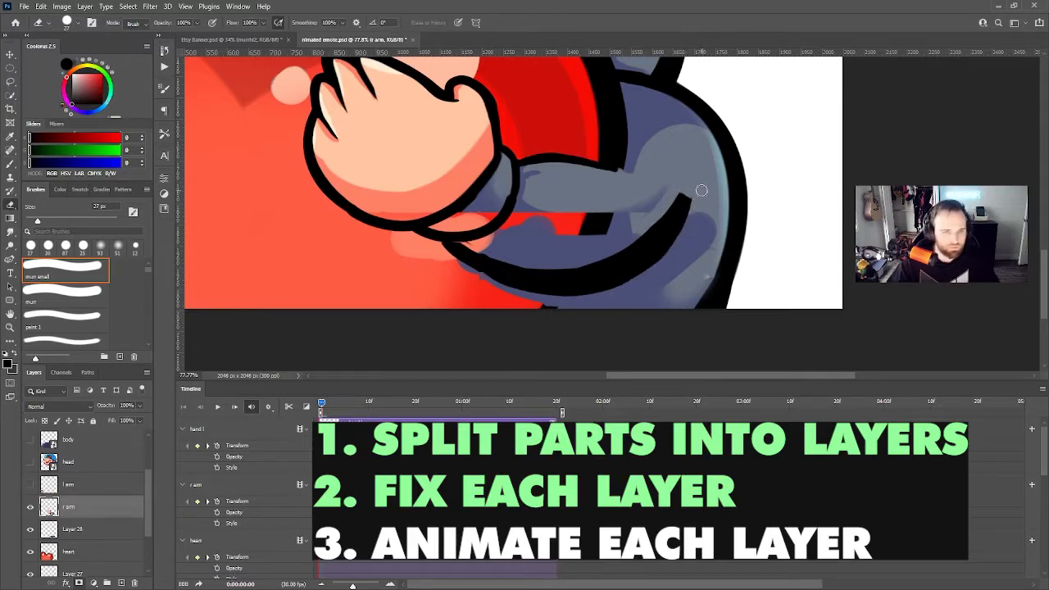
Move Layer 28 up and to the left so its paint fills the shifted outline of r arm
key(b)
click(99, 529)
key(v)
drag(642, 289, 614, 256)
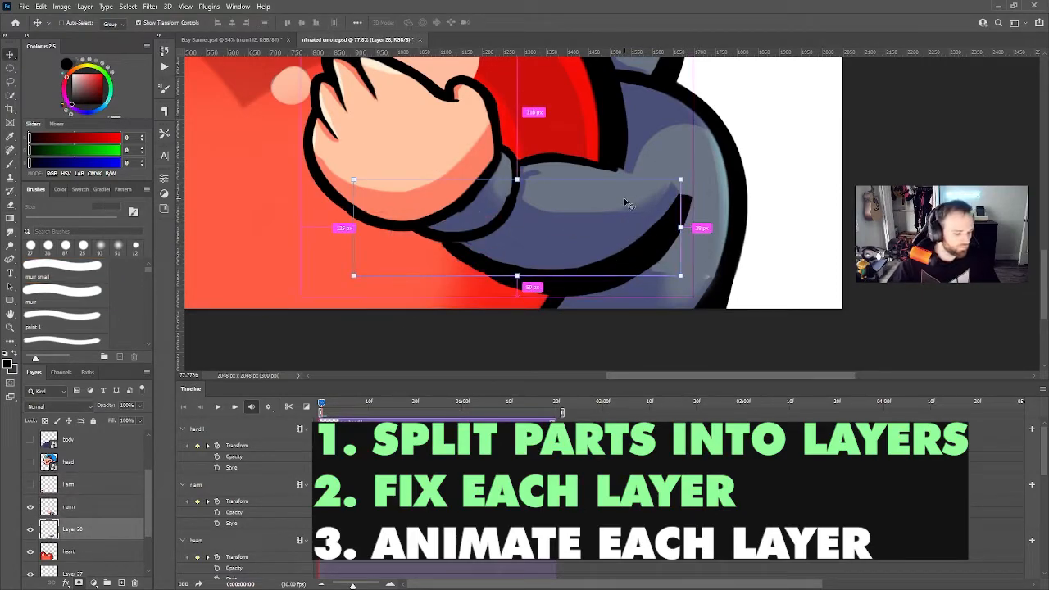
key(ctrl+z)
Touch up the sleeve's shading and outline near the elbow on Layer 28 and r arm using colors sampled from the artwork
key(b)
alt+right_click(604, 201)
mouse_move(627, 182)
mouse_down()
mouse_move(671, 174)
mouse_move(621, 215)
mouse_move(663, 195)
mouse_move(683, 203)
mouse_move(661, 233)
mouse_up()
key(ctrl+z)
alt+click(662, 160)
alt+right_click(654, 204)
alt+click(644, 182)
click(99, 498)
alt+click(633, 233)
alt+click(630, 274)
alt+right_click(682, 204)
click(78, 521)
scroll(451, 229, down, 5)
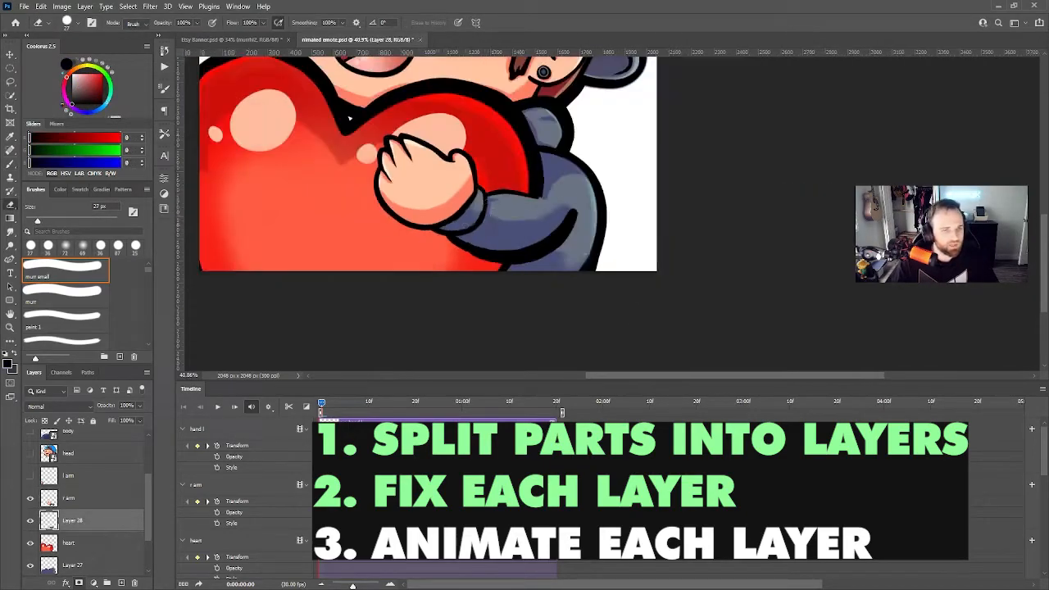
Merge Layer 28 and r arm into a single layer
click(10, 55)
shift+click(94, 499)
right_click(106, 502)
click(141, 363)
drag(532, 211, 473, 237)
key(ctrl+z)
scroll(492, 238, down, 3)
Show hand l, duplicate it, and place the copy among the unanimated part layers above r arm
click(30, 476)
click(69, 475)
scroll(472, 353, up, 5)
scroll(77, 459, up, 4)
click(31, 441)
drag(407, 353, 490, 270)
key(ctrl+z)
key(ctrl+j)
drag(88, 455, 89, 563)
Delete the l arm layer and hide the original hand l layer
click(78, 520)
key(Delete)
scroll(460, 296, down, 6)
scroll(77, 478, up, 3)
click(30, 441)
Test-move hand l copy, r arm and heart on the canvas to check that the parts are cleanly separated
scroll(525, 246, down, 5)
scroll(78, 491, down, 4)
scroll(85, 466, up, 4)
click(85, 466)
scroll(84, 466, down, 3)
click(80, 464)
mouse_move(475, 349)
mouse_down()
mouse_move(532, 308)
mouse_move(445, 345)
mouse_move(485, 349)
mouse_up()
click(96, 487)
drag(623, 340, 673, 172)
key(ctrl+z)
click(77, 507)
key(ctrl+z)
drag(579, 236, 593, 254)
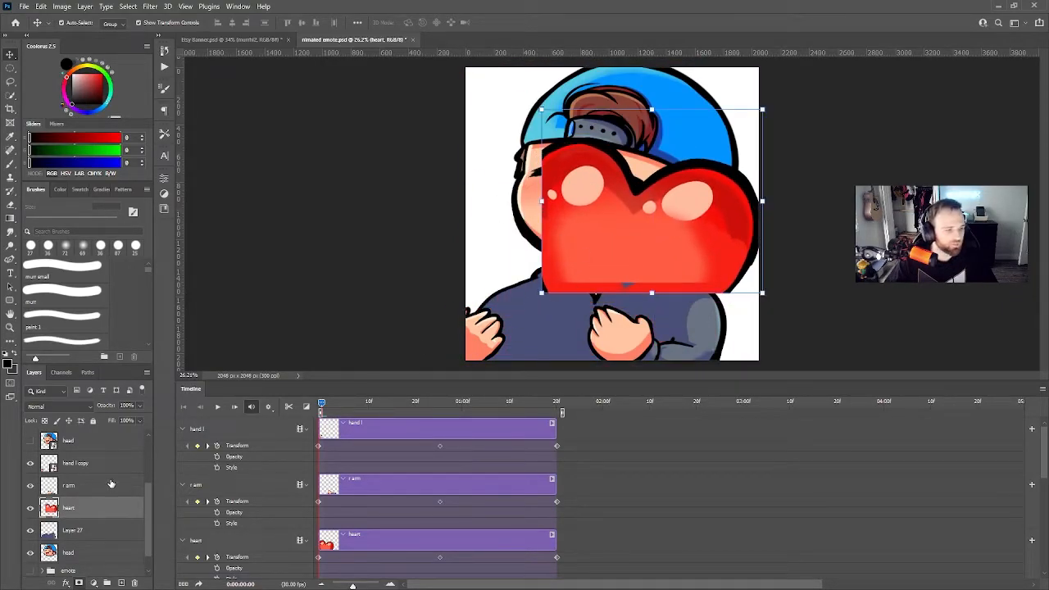
Show the smart-object heart layer, try moving it on the canvas, undo the move and hide it again
scroll(111, 484, up, 4)
click(30, 487)
drag(525, 313, 597, 231)
key(ctrl+z)
click(31, 487)
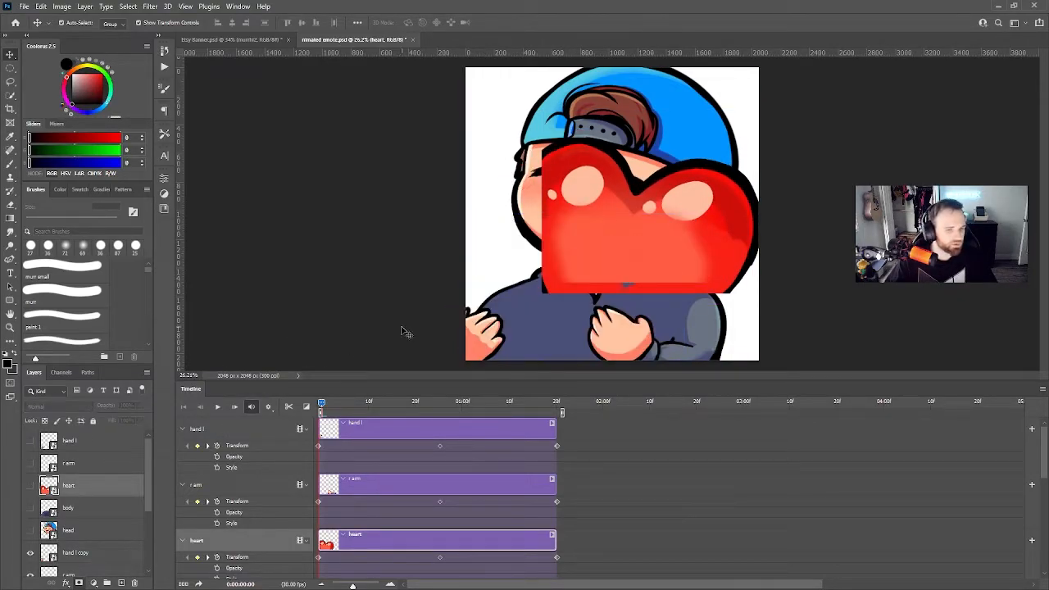
Move the heart back down into the character's hands in front of the body
drag(560, 291, 586, 276)
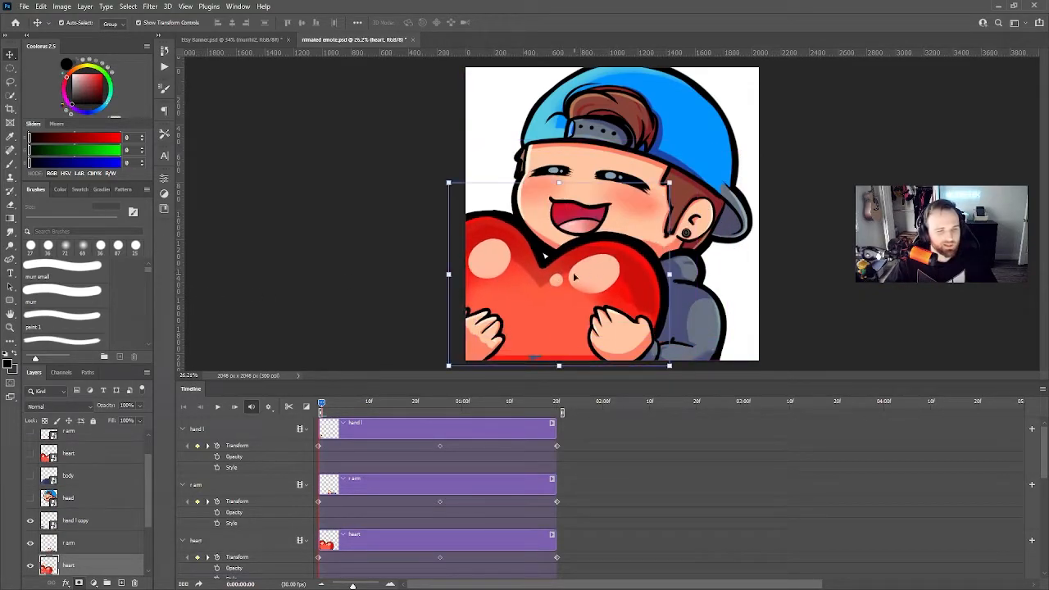
key(ctrl+t)
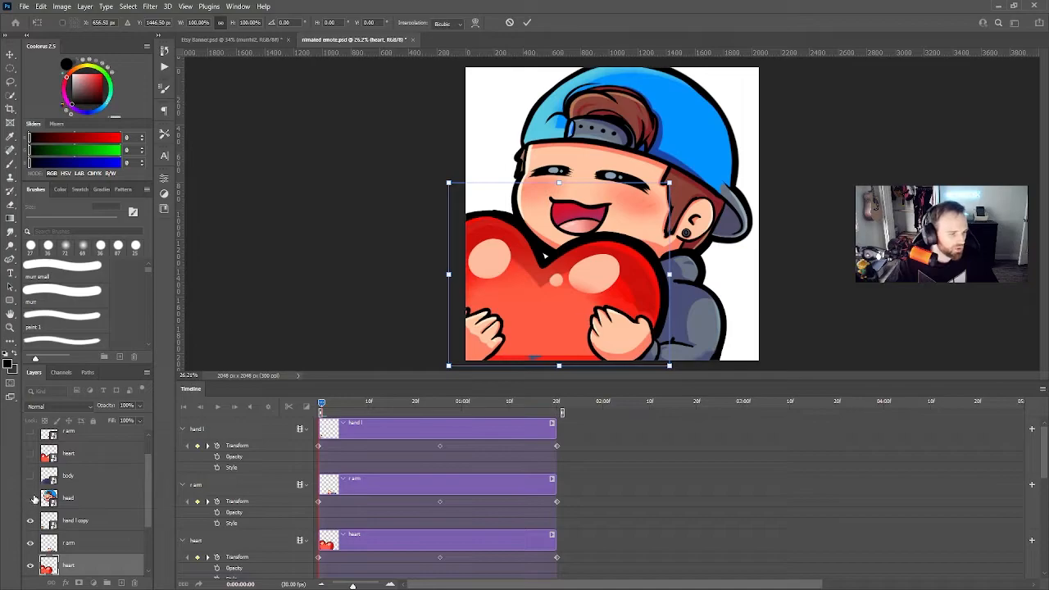
scroll(33, 498, down, 2)
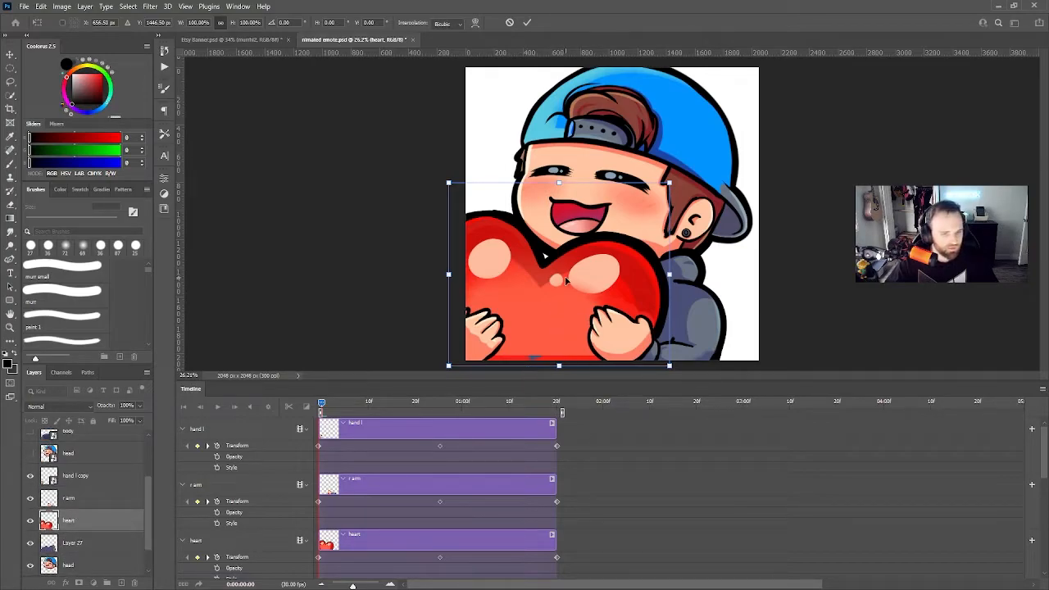
key(Return)
key(ctrl+z)
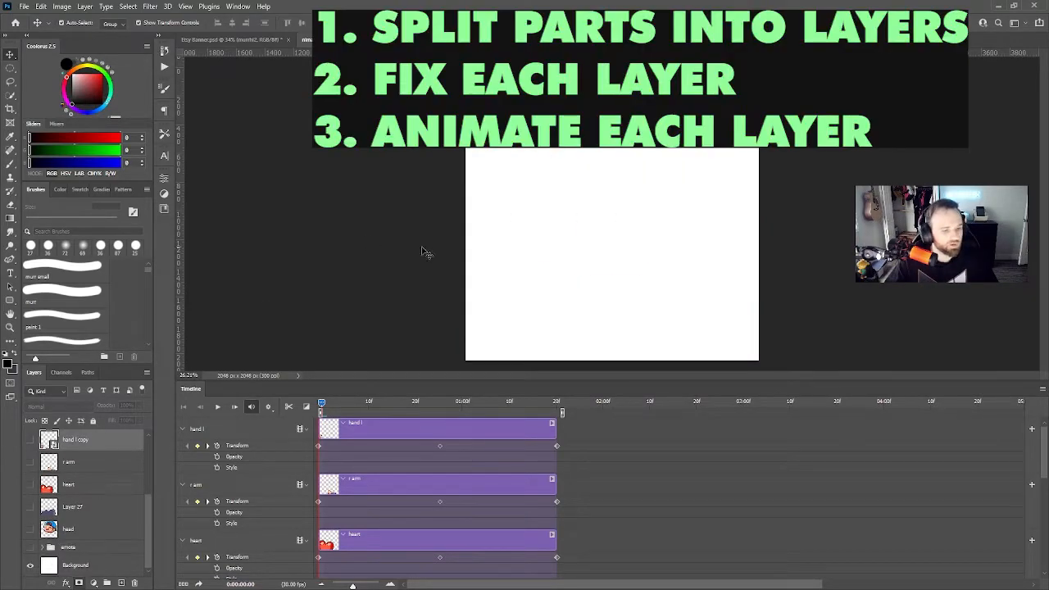
Examine where the Timeline is enabled, its playback options and the timeline frame rate setting, leaving the frame rate as is
click(238, 6)
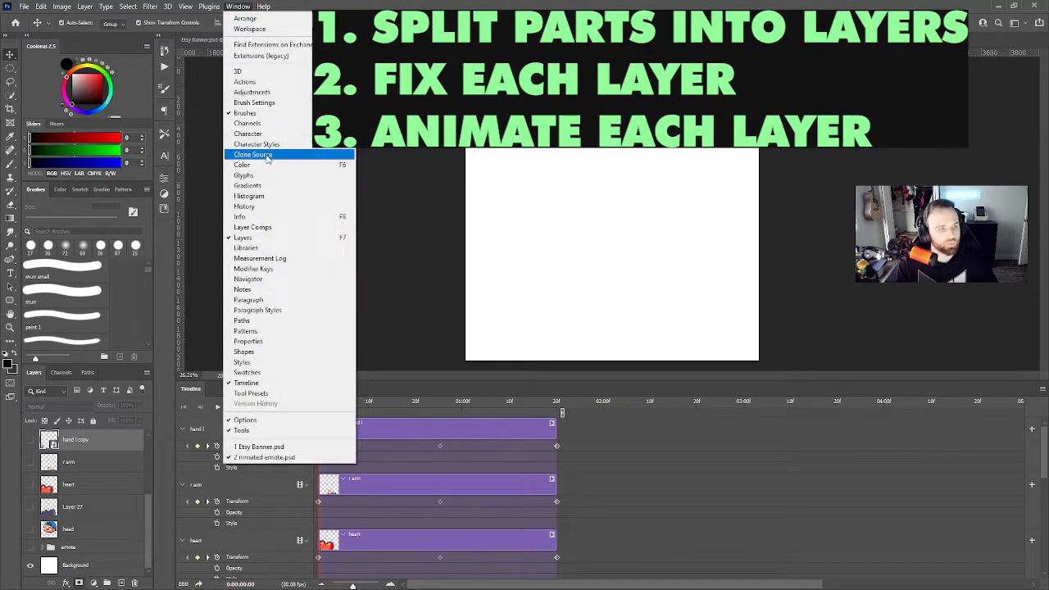
click(288, 386)
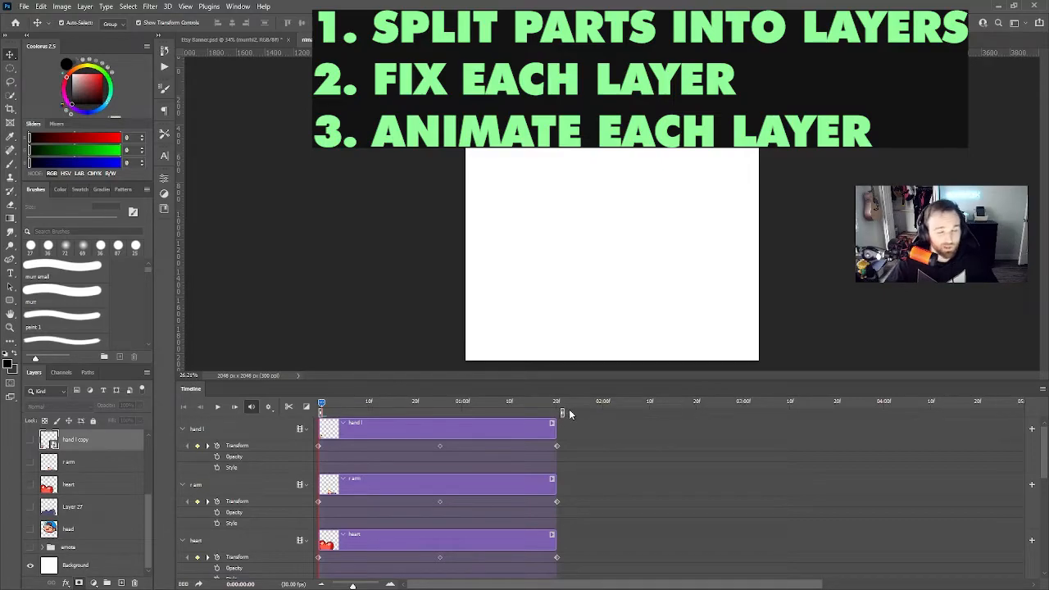
click(269, 407)
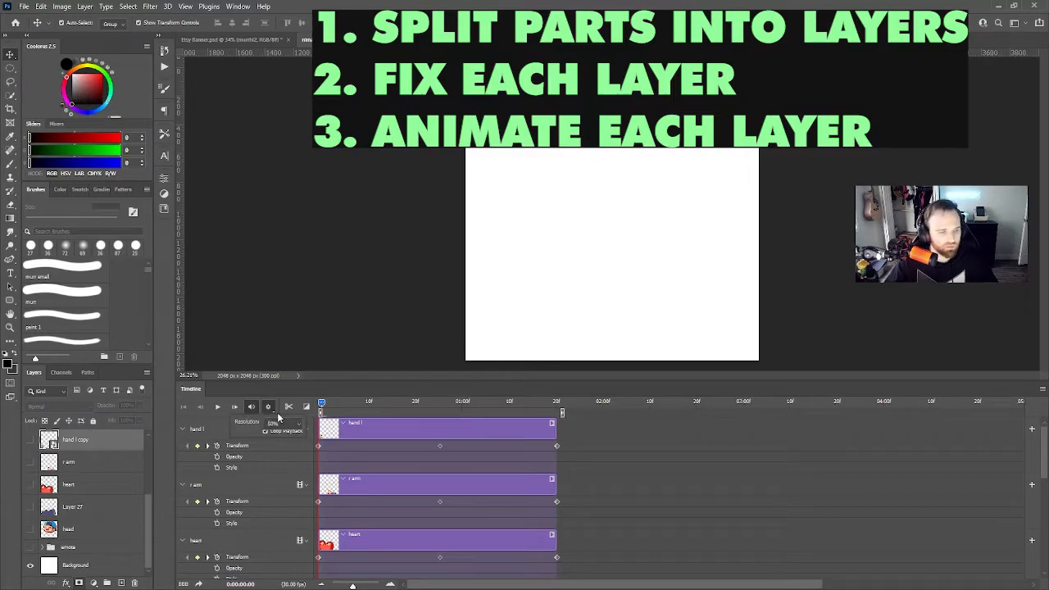
click(1043, 389)
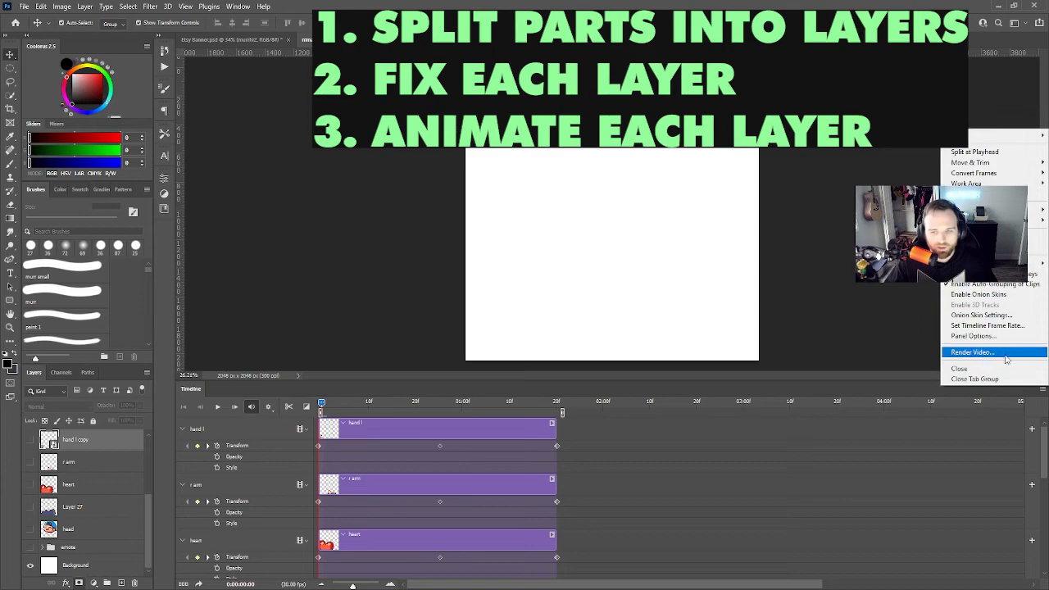
click(1004, 326)
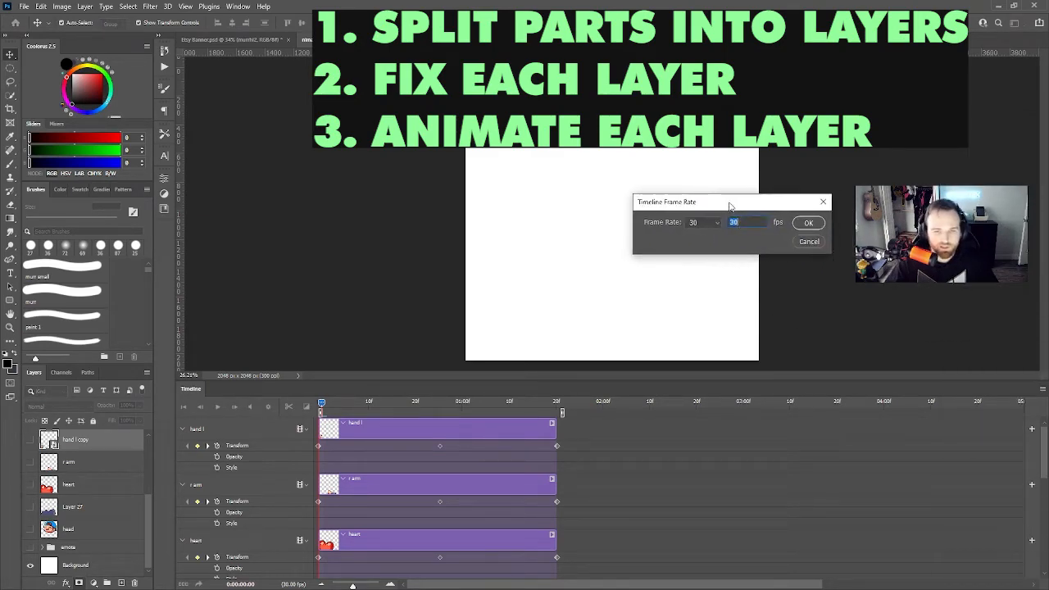
click(808, 243)
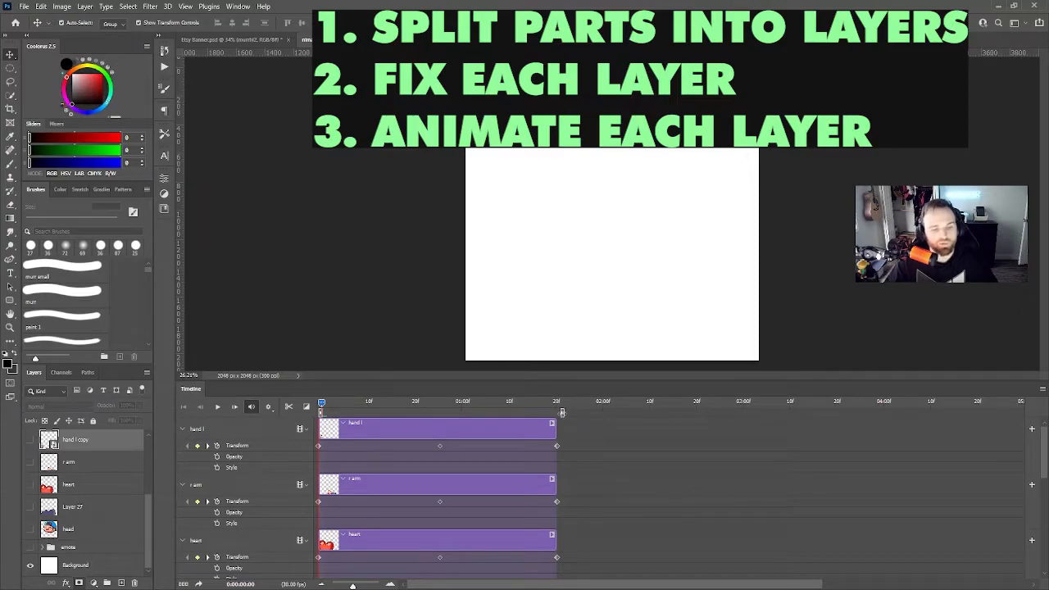
Scrub the playhead from the two-second mark to the end of the clips and back to the first frame
click(602, 403)
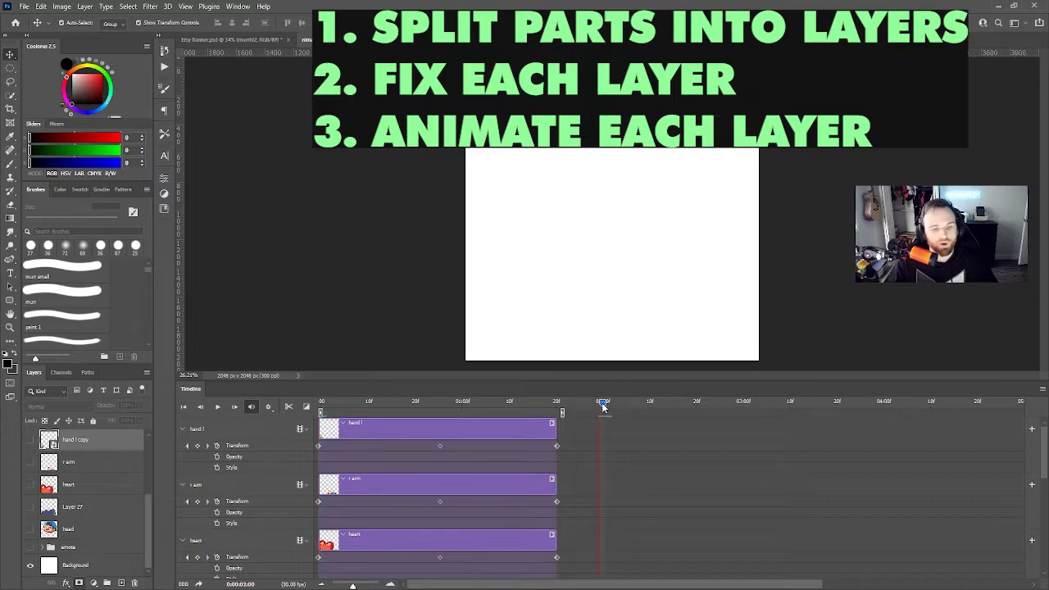
drag(604, 406, 562, 410)
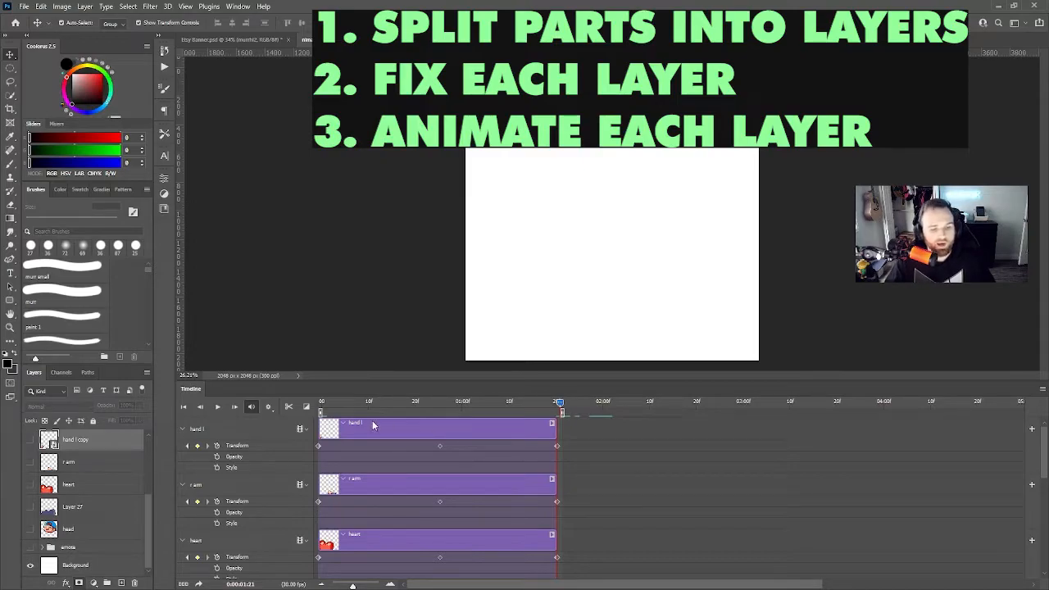
drag(561, 406, 322, 406)
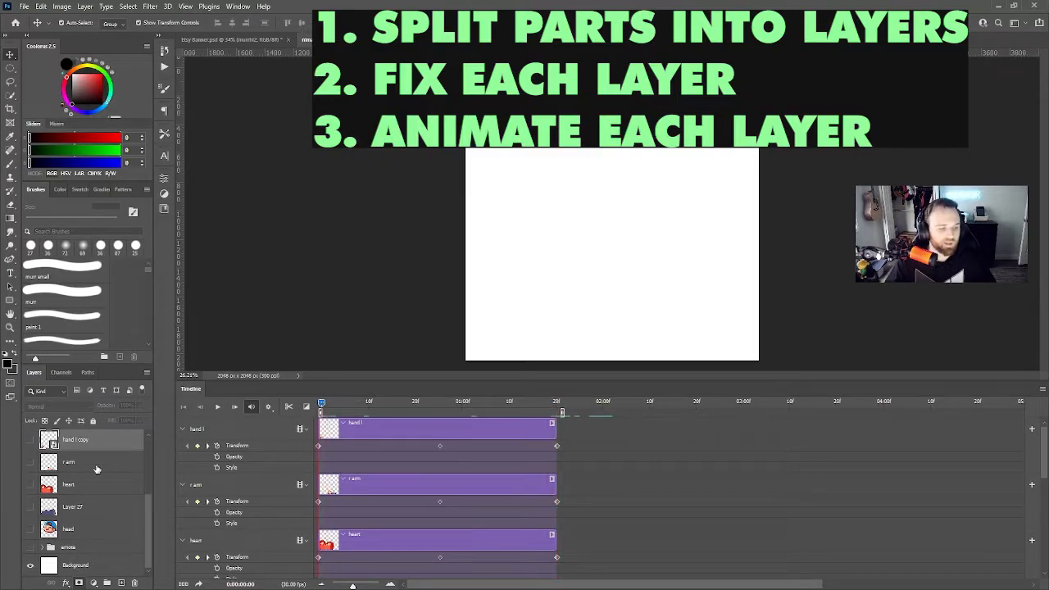
scroll(41, 519, up, 3)
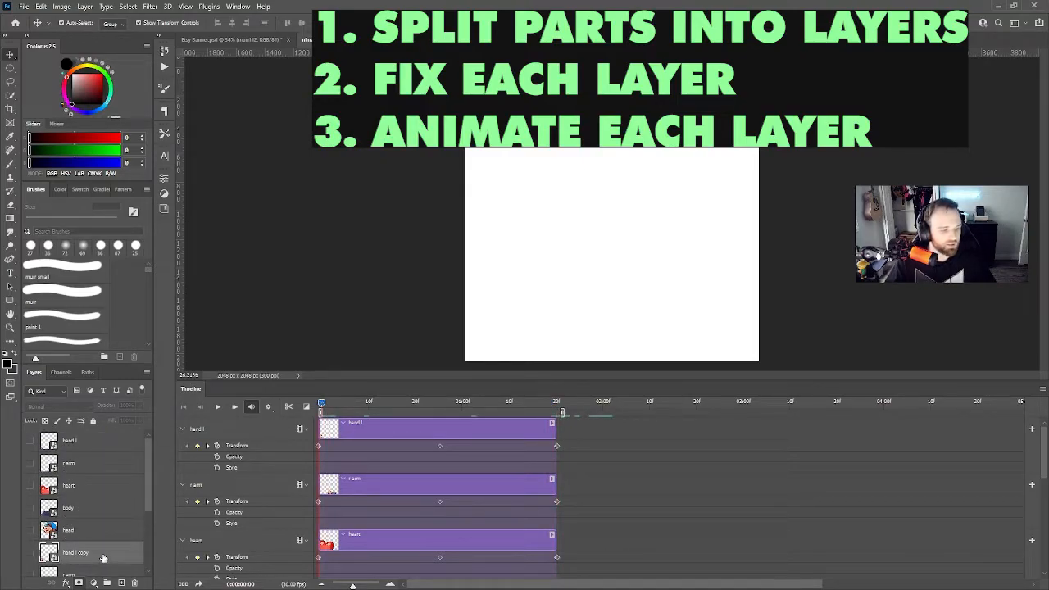
right_click(91, 558)
key(Escape)
scroll(52, 543, down, 3)
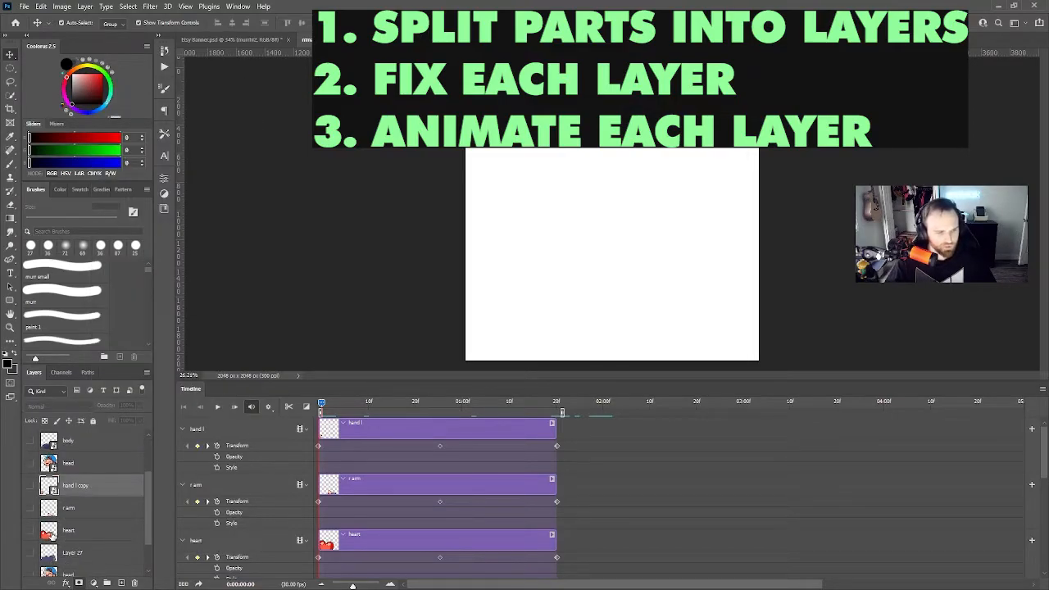
click(73, 505)
click(80, 464)
click(71, 515)
scroll(73, 509, up, 1)
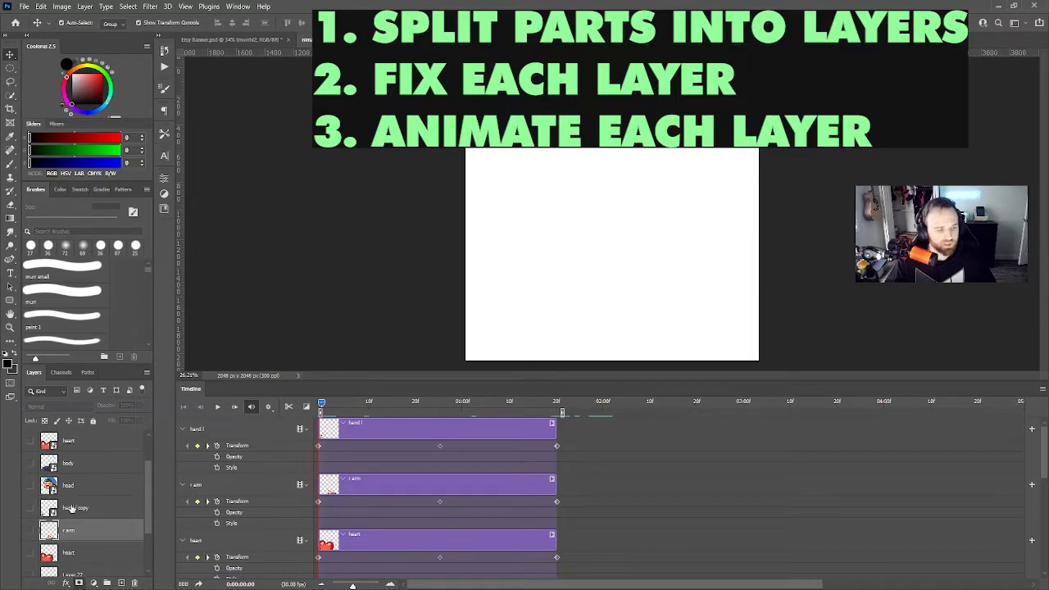
Turn on the visibility of the smart-object head, body, heart, r arm and hand l layers
click(70, 491)
click(30, 486)
click(31, 464)
click(31, 443)
scroll(30, 447, up, 2)
click(31, 463)
click(30, 442)
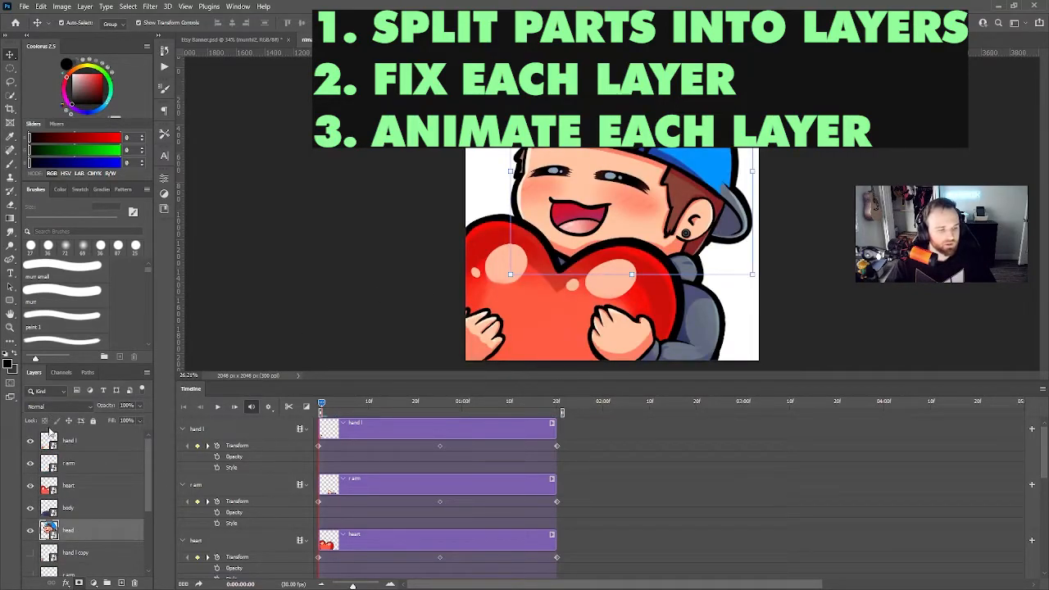
Convert the lower, unanimated r arm layer to a smart object
click(82, 441)
right_click(96, 441)
click(195, 325)
scroll(67, 451, down, 1)
right_click(102, 557)
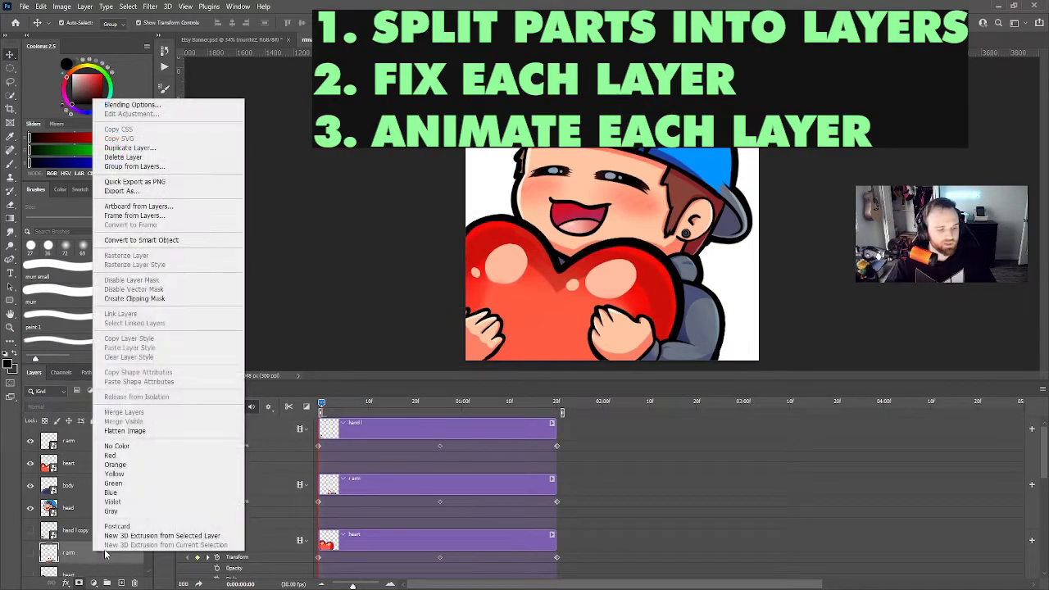
click(152, 240)
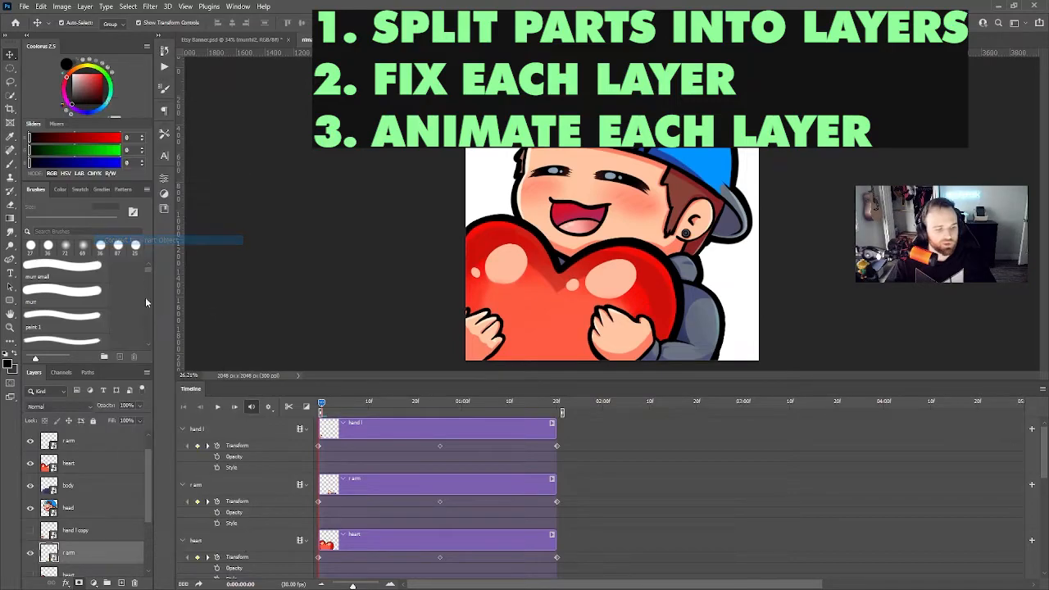
right_click(91, 558)
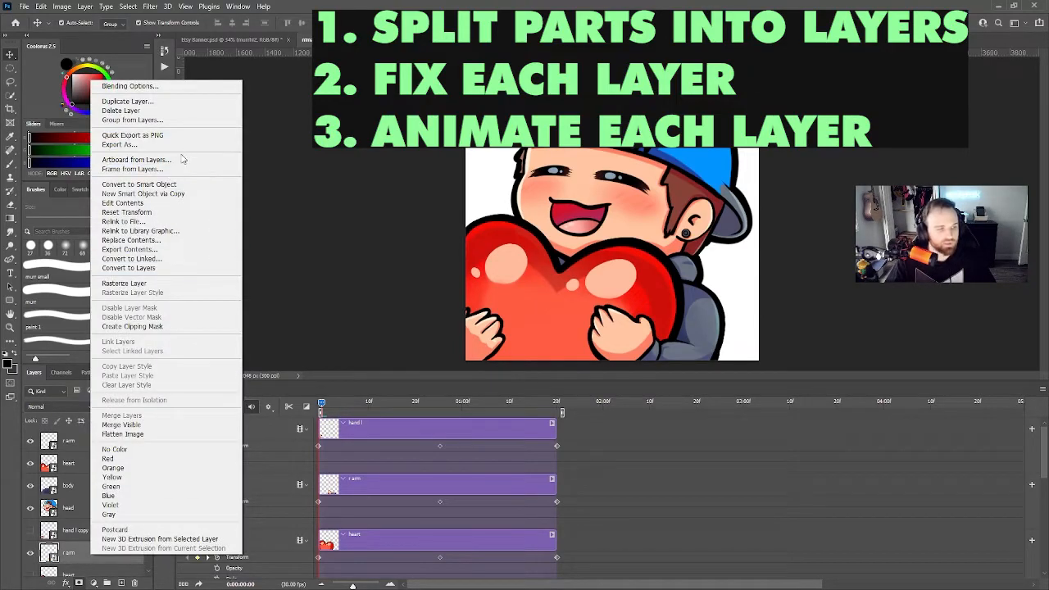
click(139, 183)
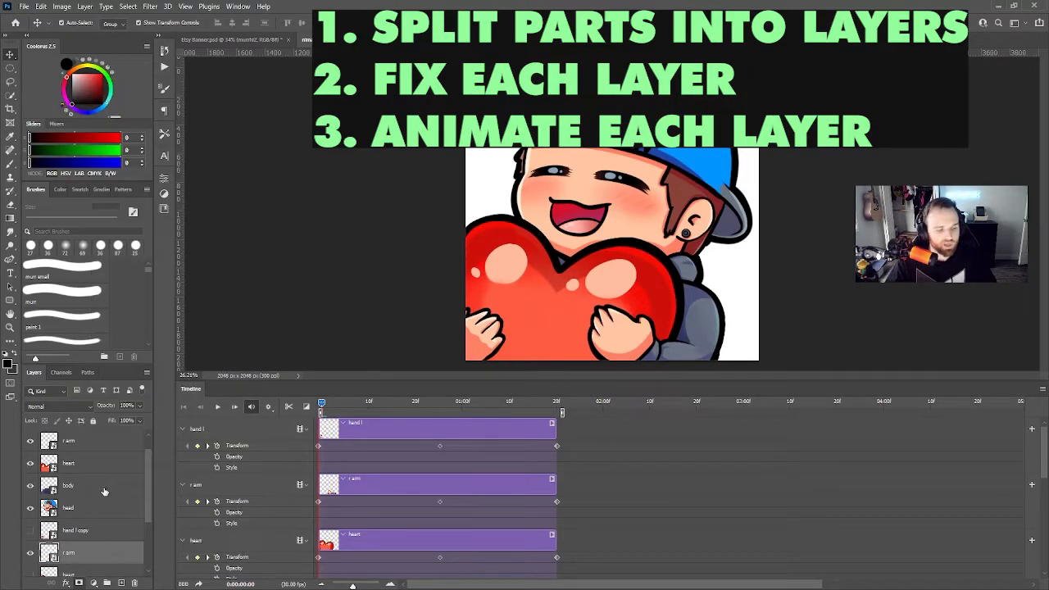
Rasterize the lower r arm smart object and hide the layer
right_click(91, 558)
click(172, 285)
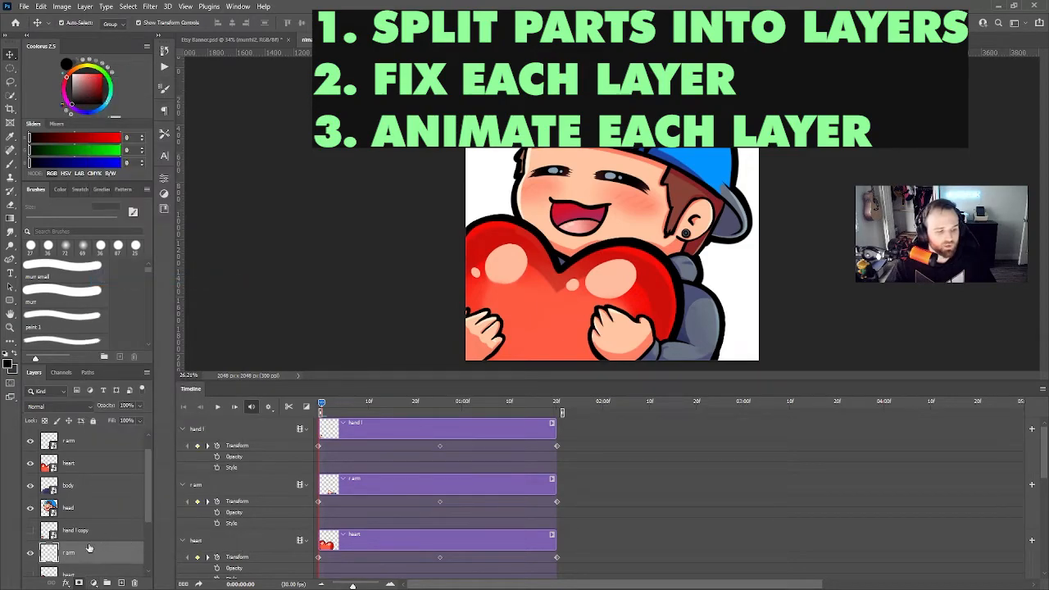
click(30, 553)
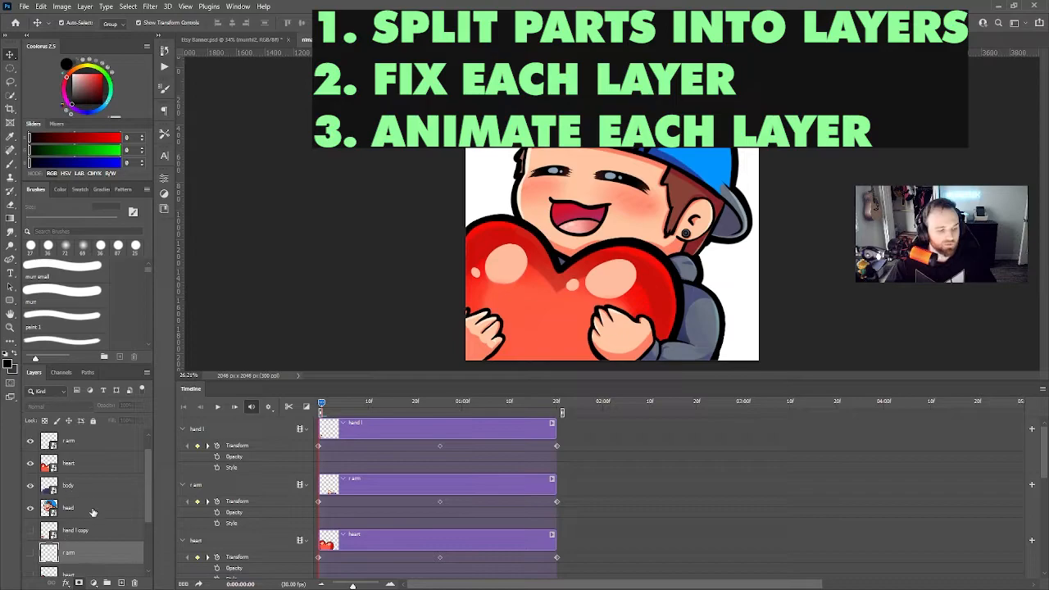
Show hand l copy and the rasterized r arm, and inspect r arm's animatable properties in the timeline
scroll(90, 521, down, 1)
click(30, 508)
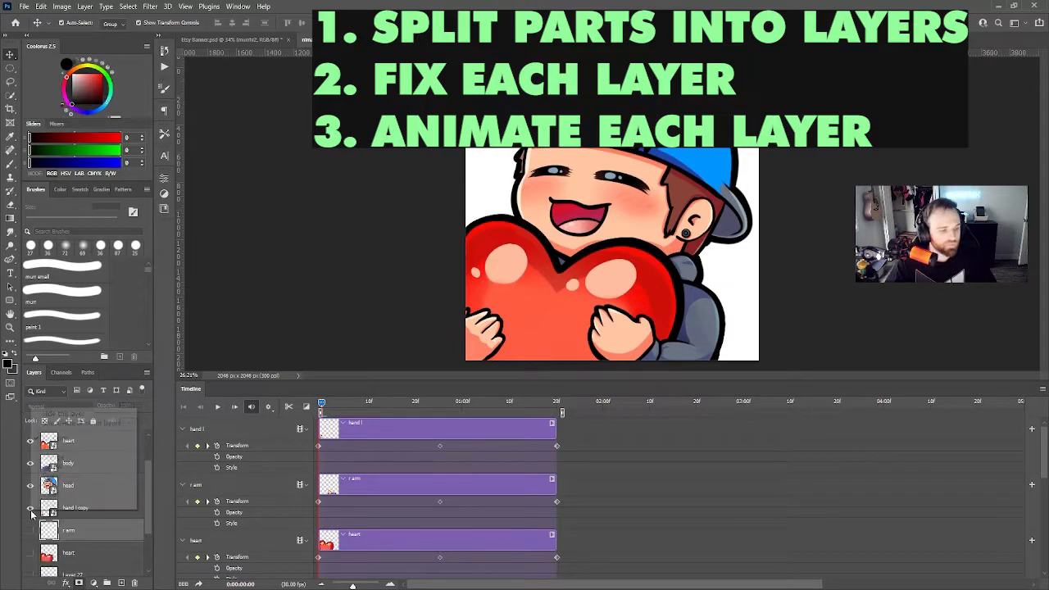
click(31, 530)
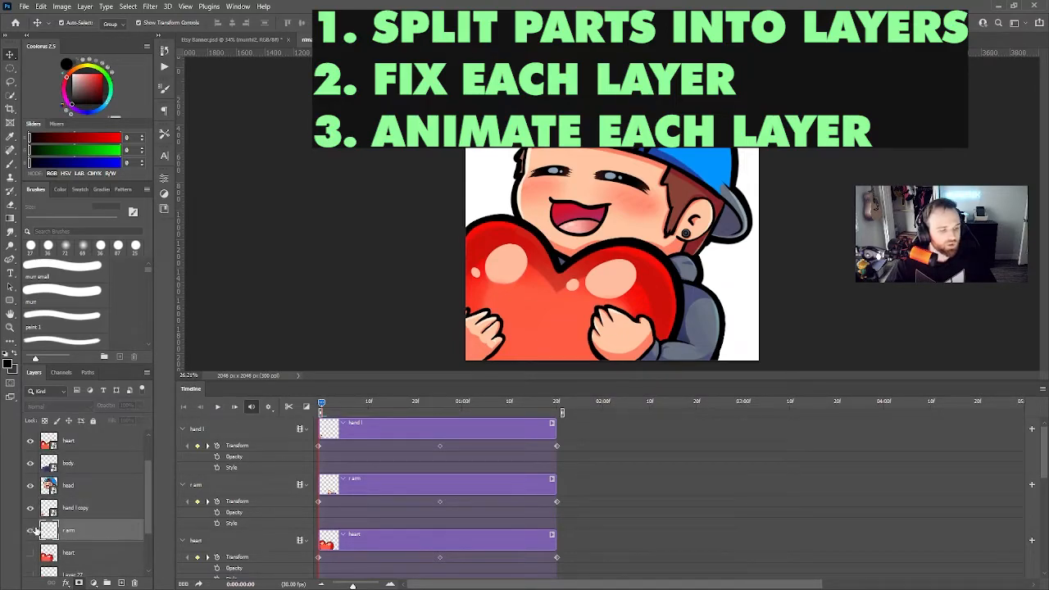
drag(1045, 457, 1026, 529)
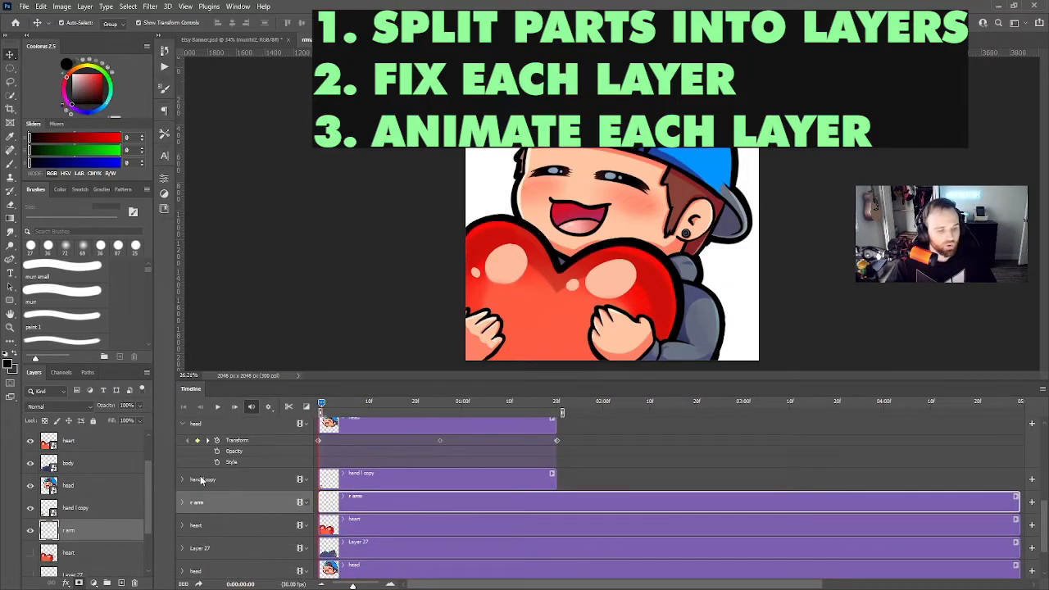
click(182, 503)
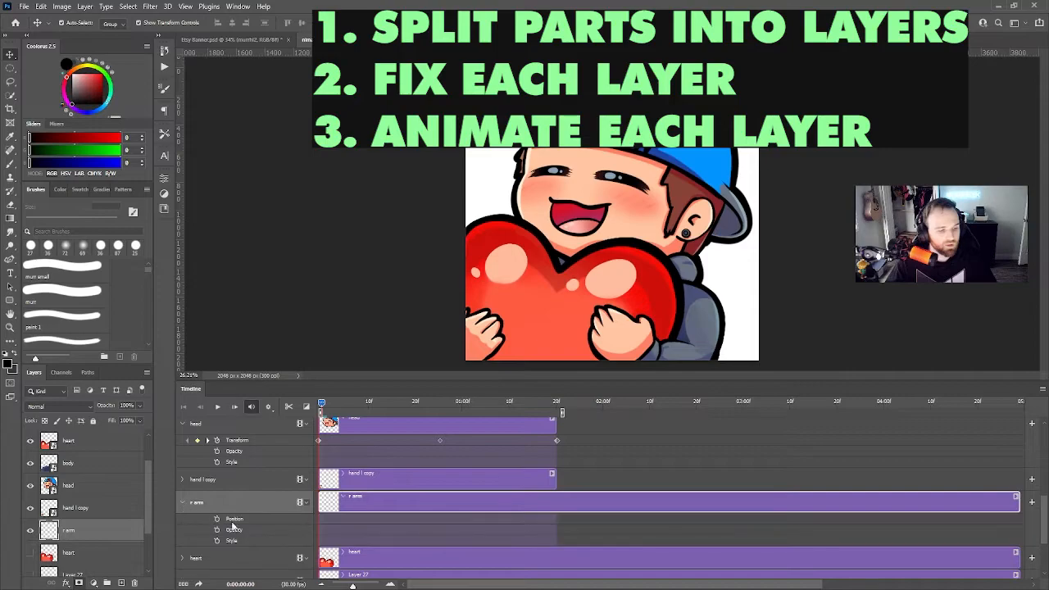
click(183, 503)
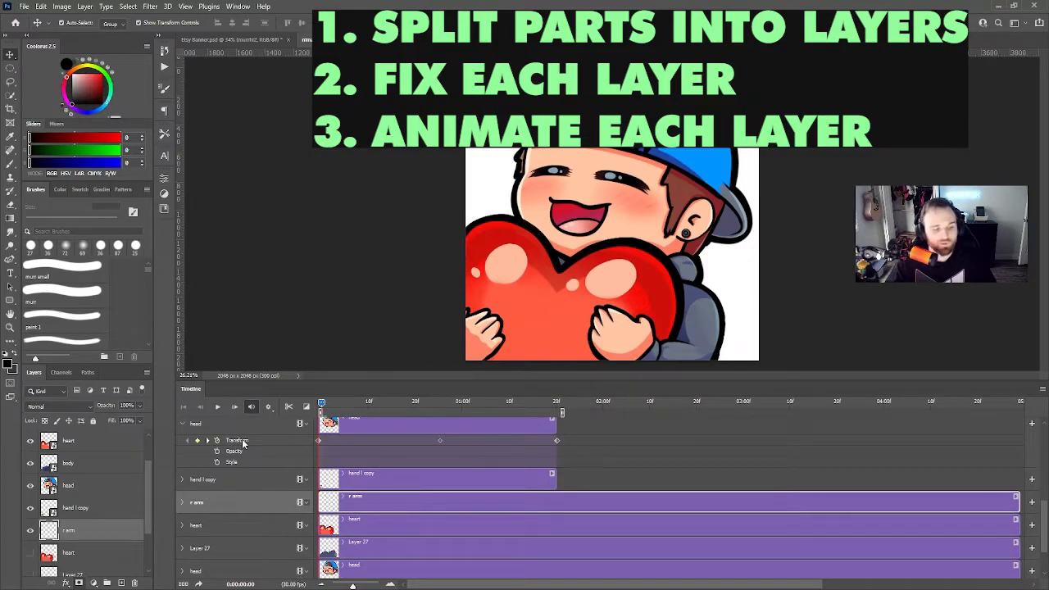
Hide the rasterized r arm layer and select hand l copy
click(30, 531)
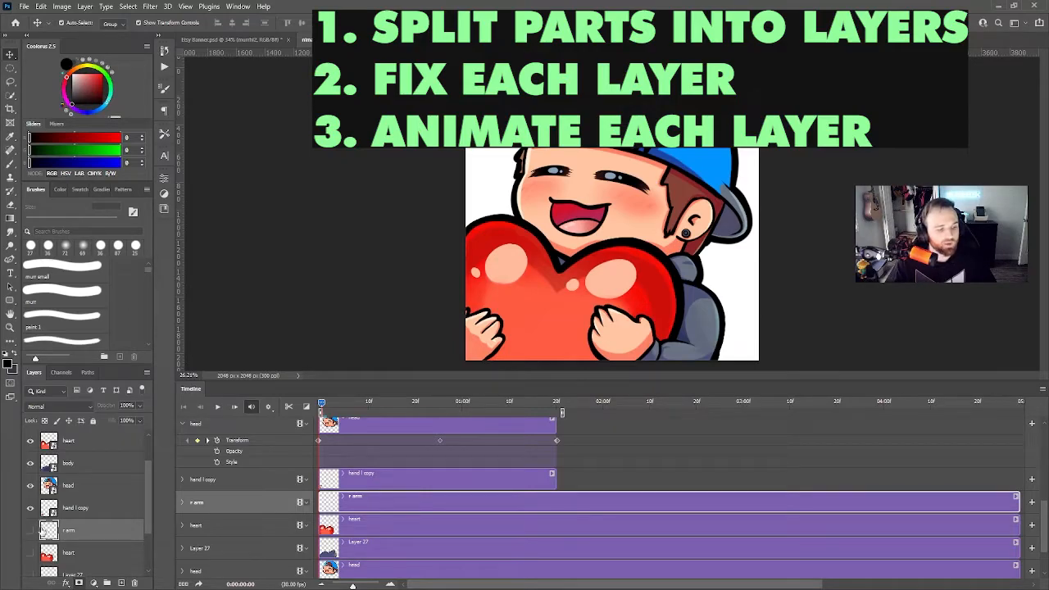
click(128, 506)
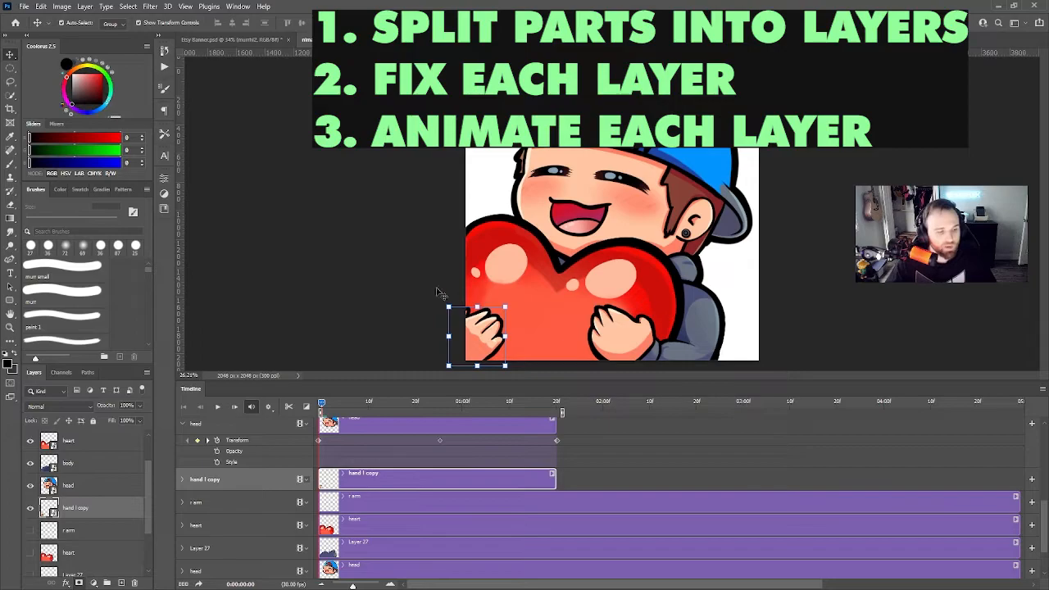
Examine the original r arm layer's Transform keyframes at the start, middle and end of the timeline
click(373, 277)
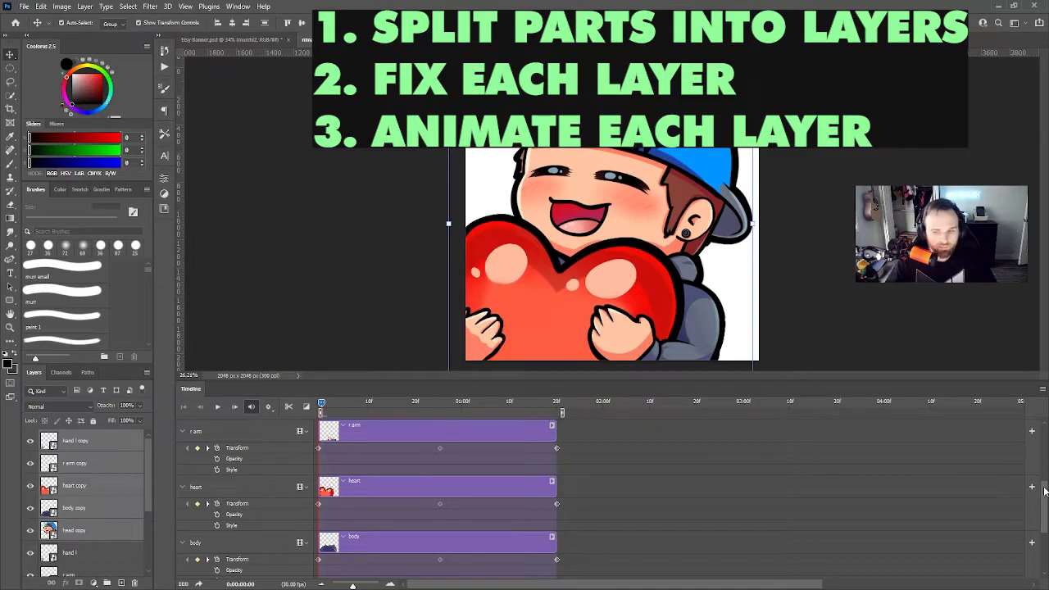
scroll(1044, 491, down, 1)
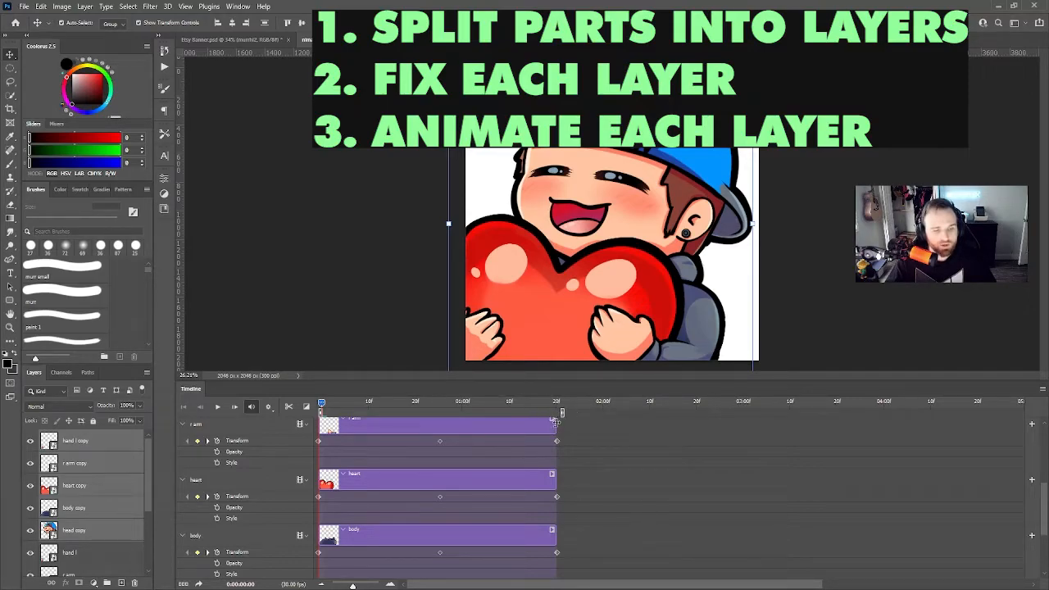
click(441, 445)
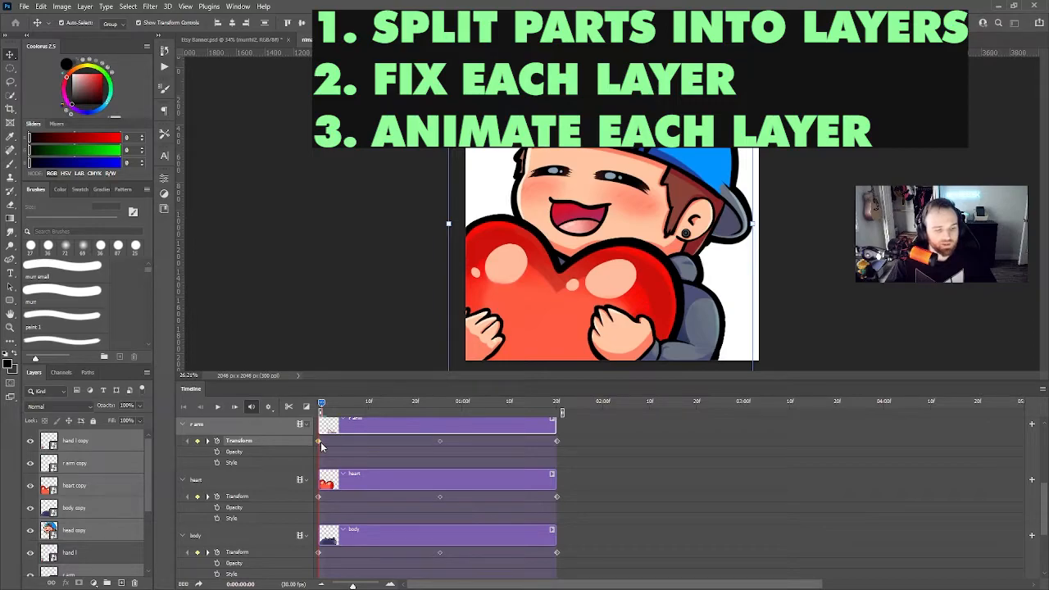
click(557, 441)
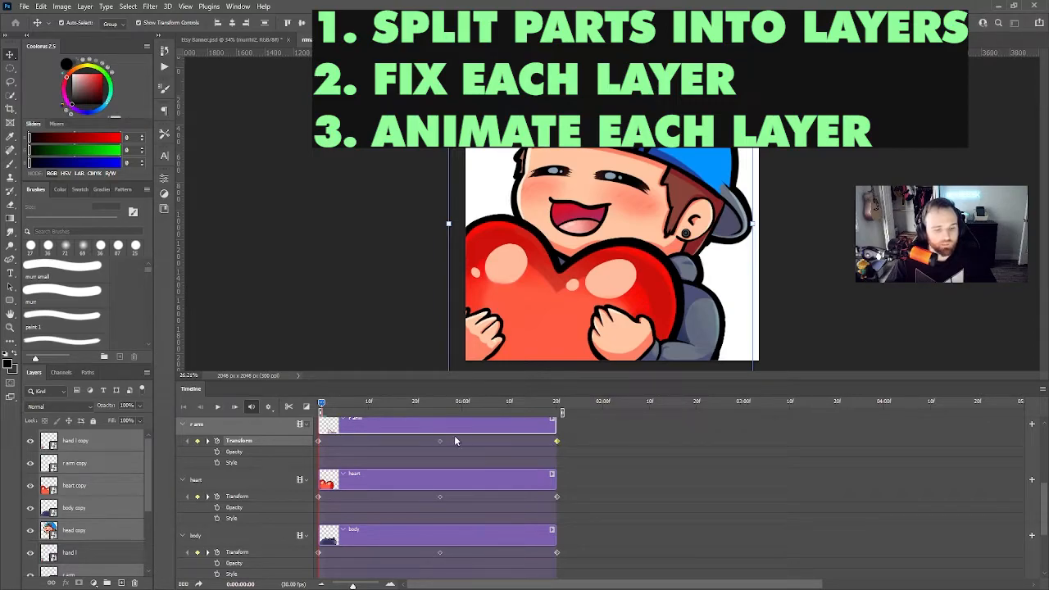
click(441, 441)
click(557, 441)
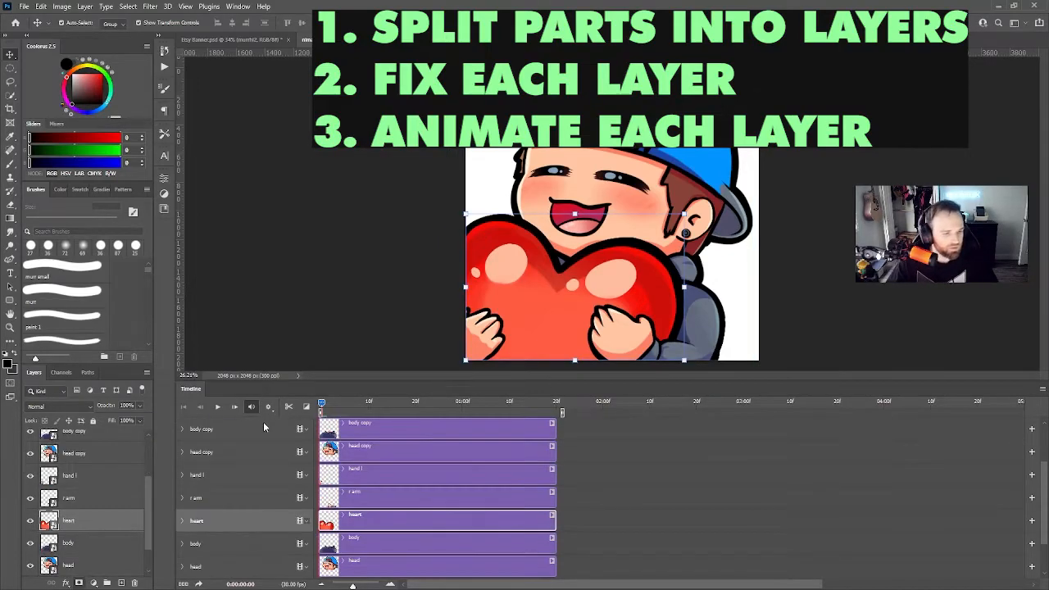
Hide the white Background layer and the original part layers, keeping the copied layers shown
click(206, 431)
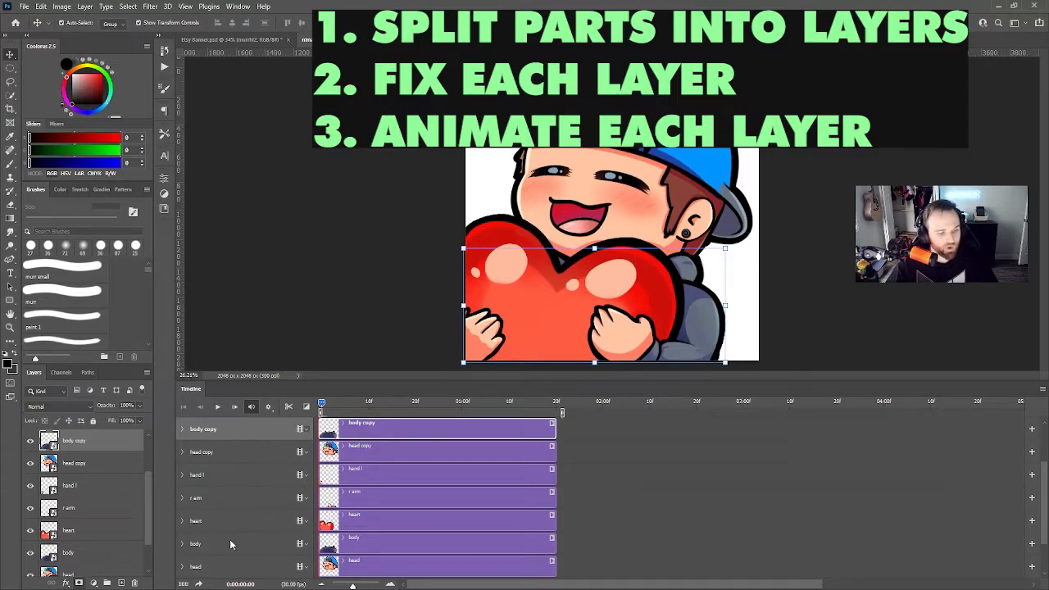
scroll(60, 541, down, 2)
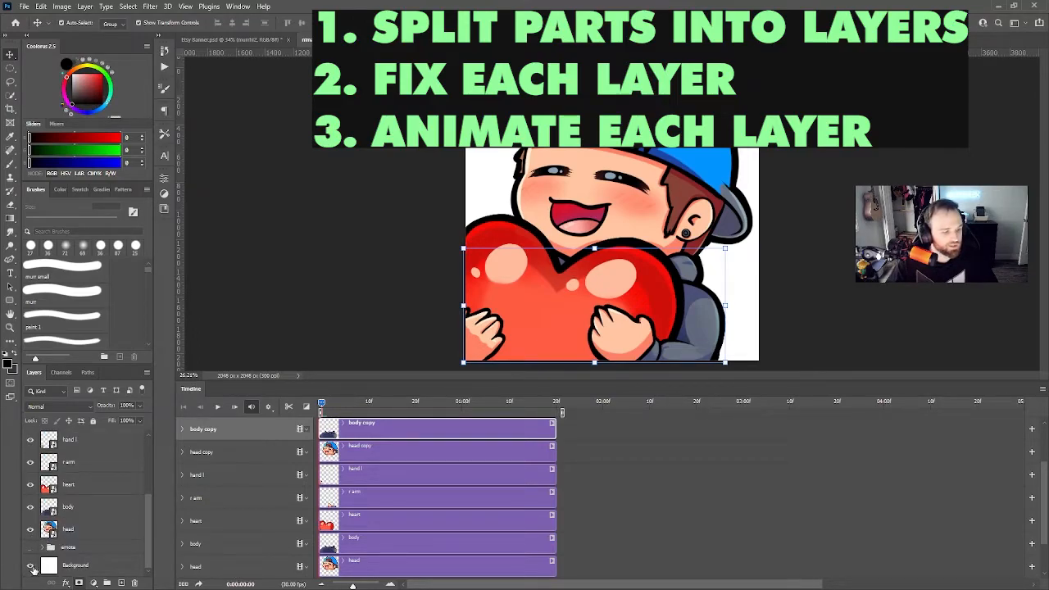
click(31, 566)
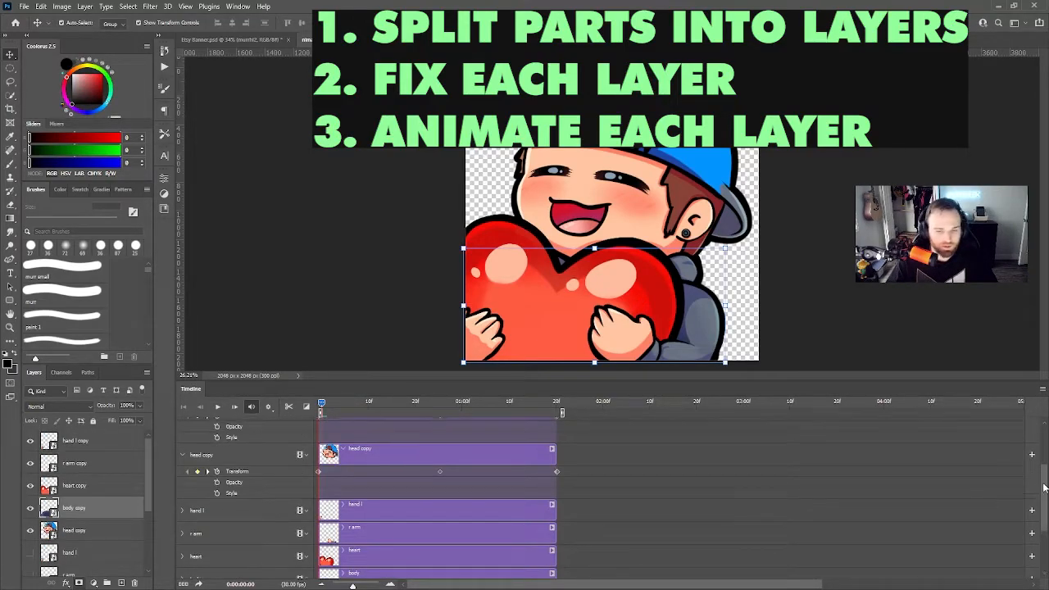
Expand the copied hand, arm, heart, body and head tracks and delete all their Transform keyframes
drag(1045, 491, 1046, 440)
click(182, 475)
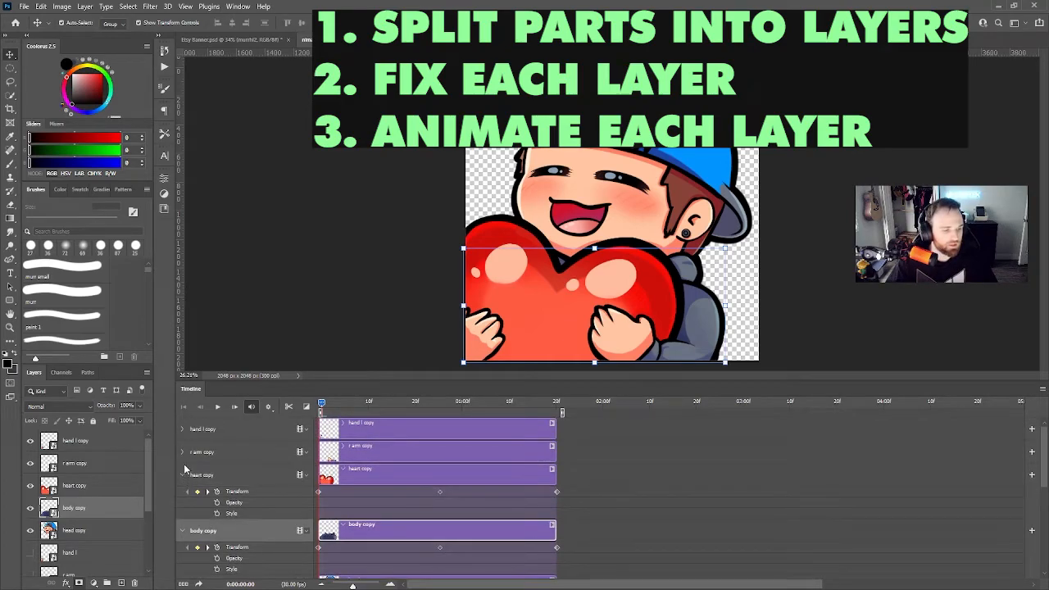
click(182, 452)
click(182, 430)
click(569, 441)
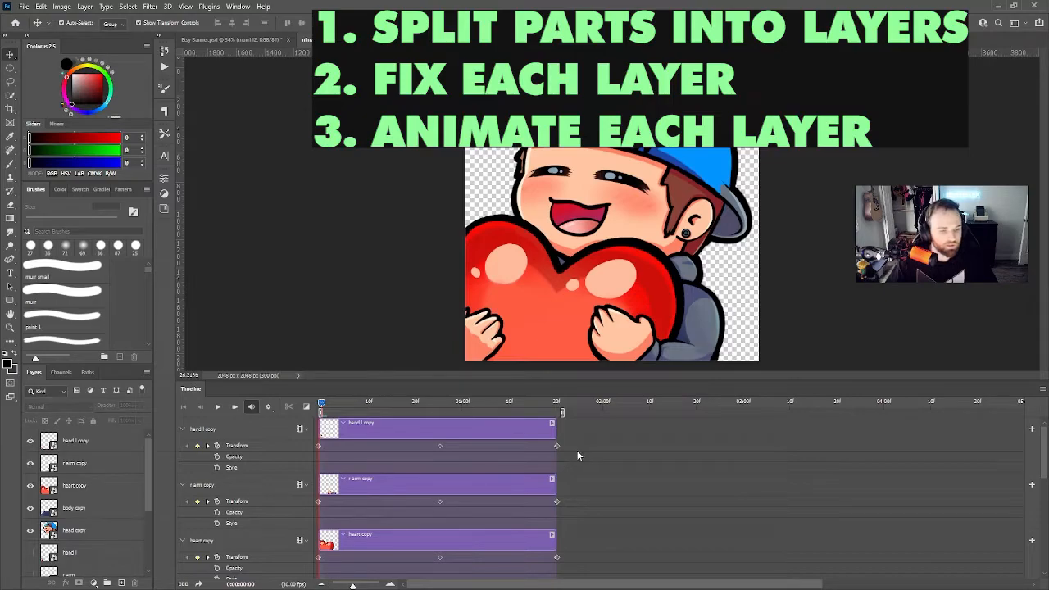
drag(585, 443, 306, 543)
key(Delete)
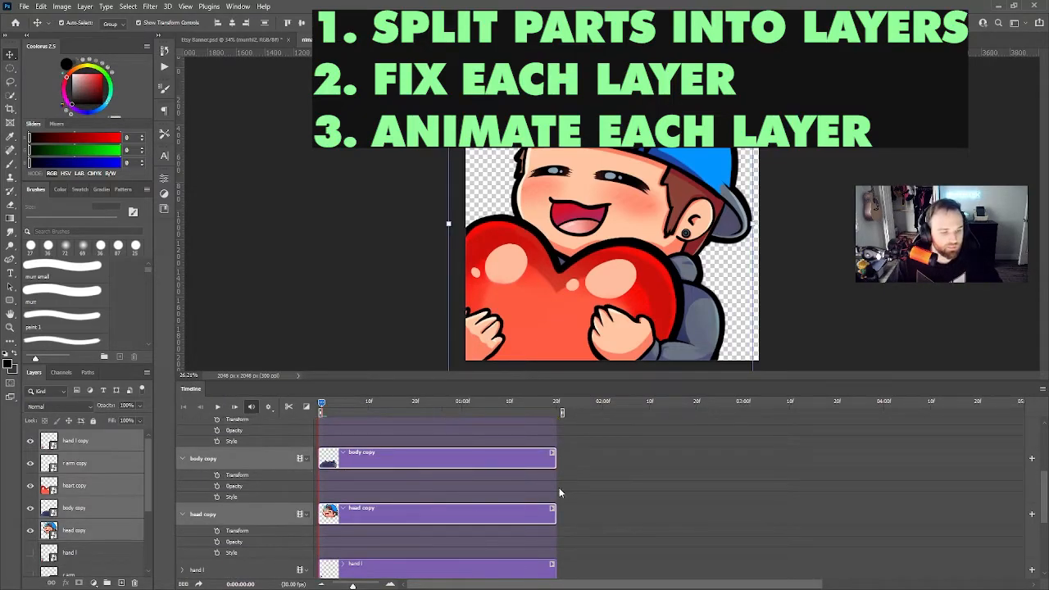
scroll(449, 483, up, 3)
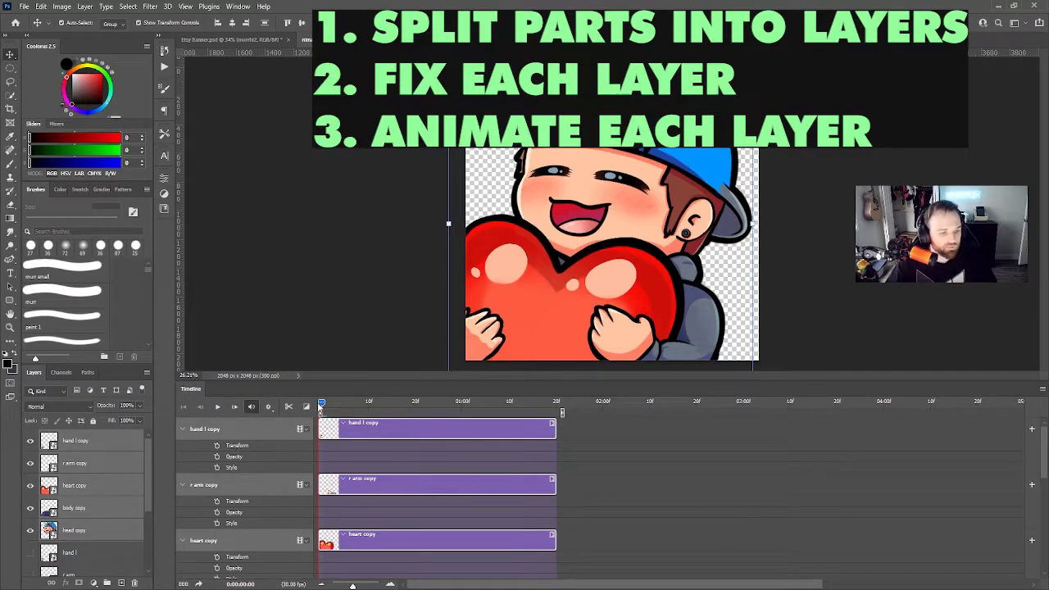
click(448, 223)
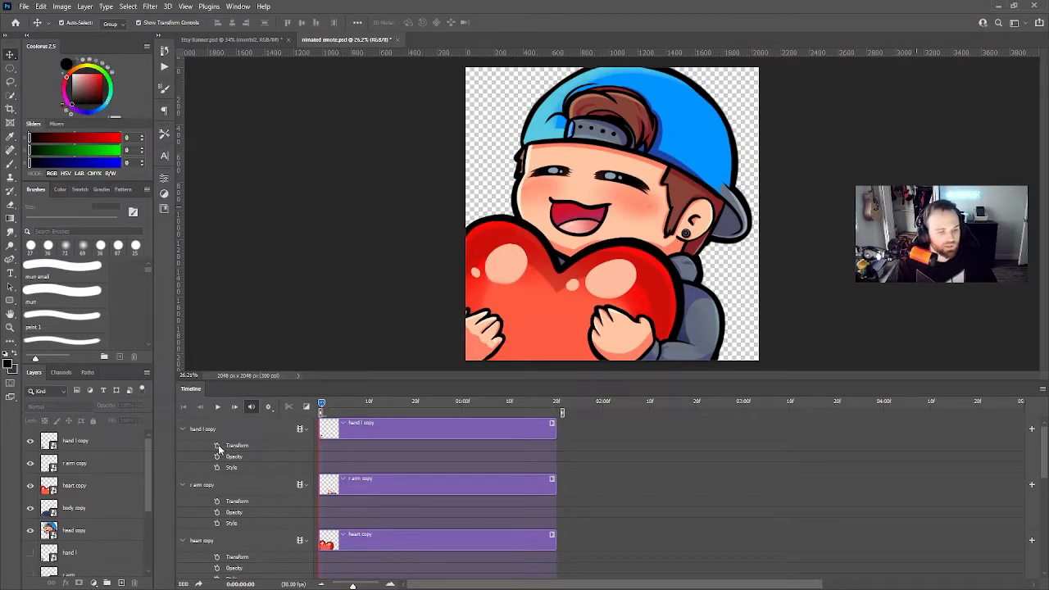
Add Transform keyframes to hand l copy at the start, at 0:00:00:25 and at the clip's end (01:21)
click(217, 445)
drag(322, 405, 561, 406)
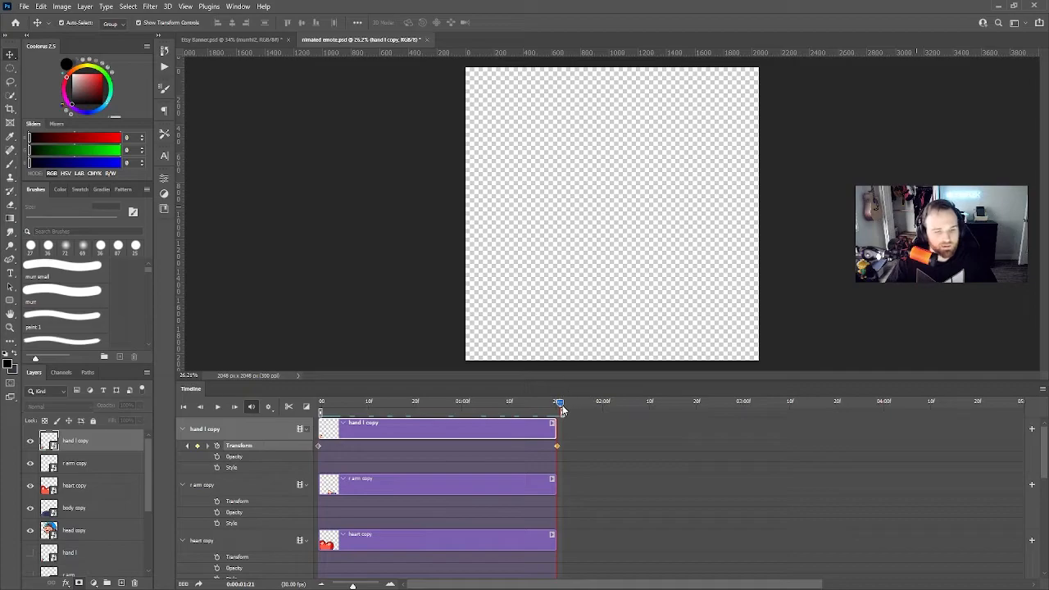
drag(561, 404, 555, 403)
click(559, 447)
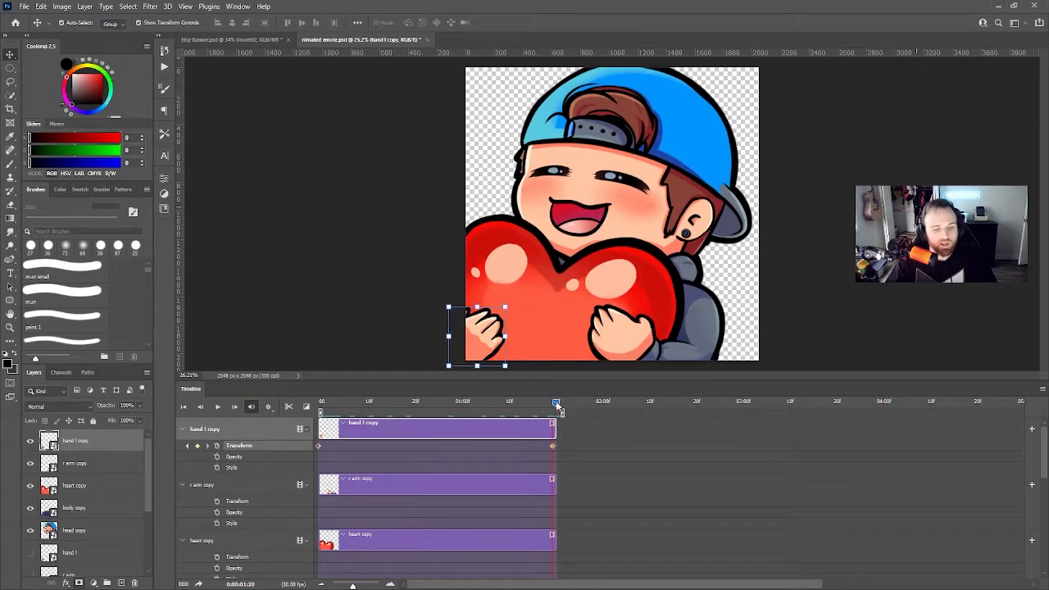
click(553, 447)
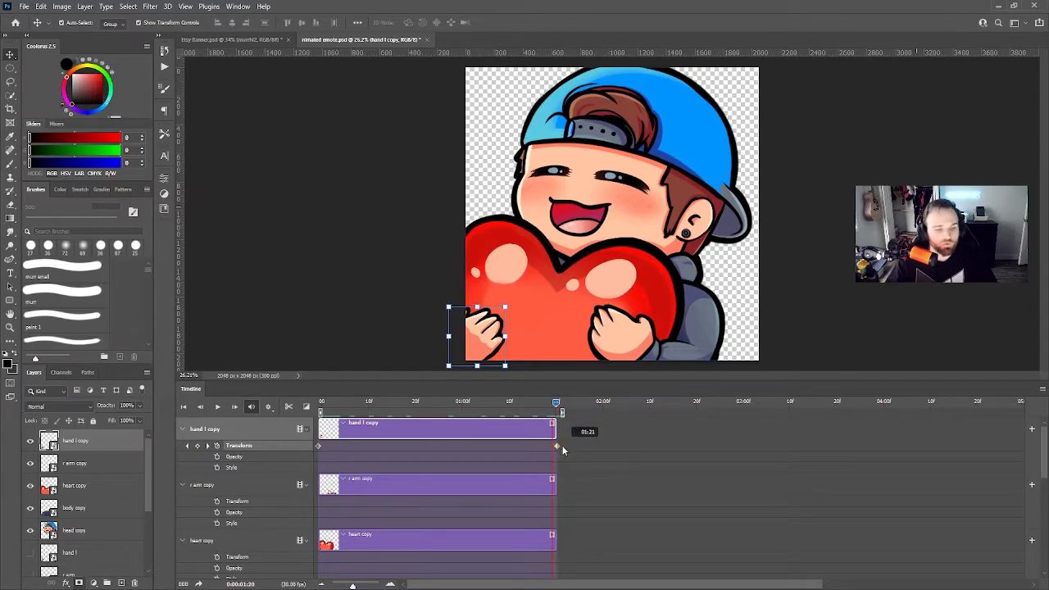
drag(564, 404, 441, 395)
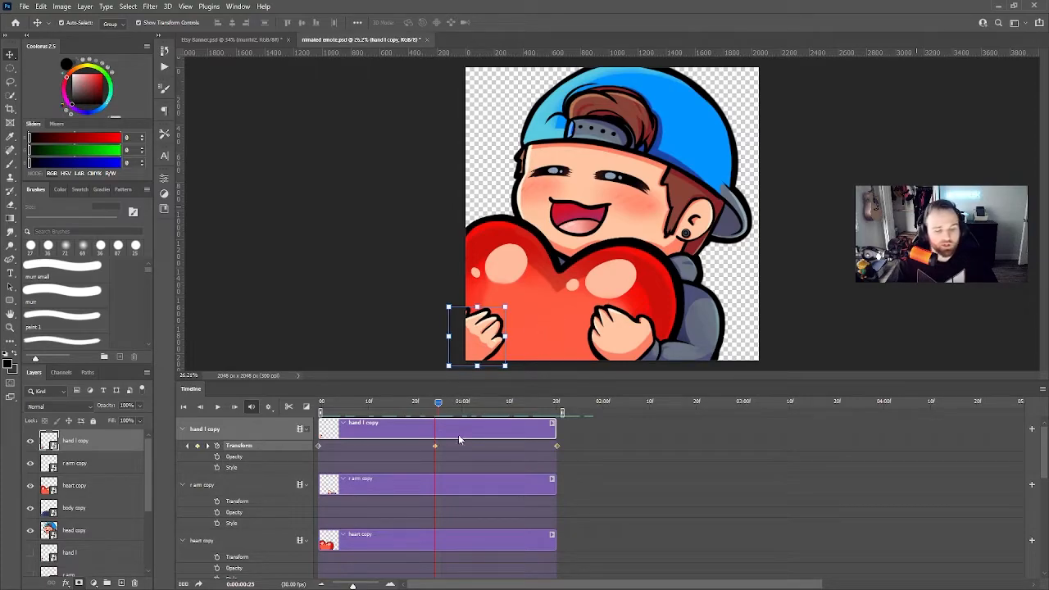
scroll(451, 479, down, 2)
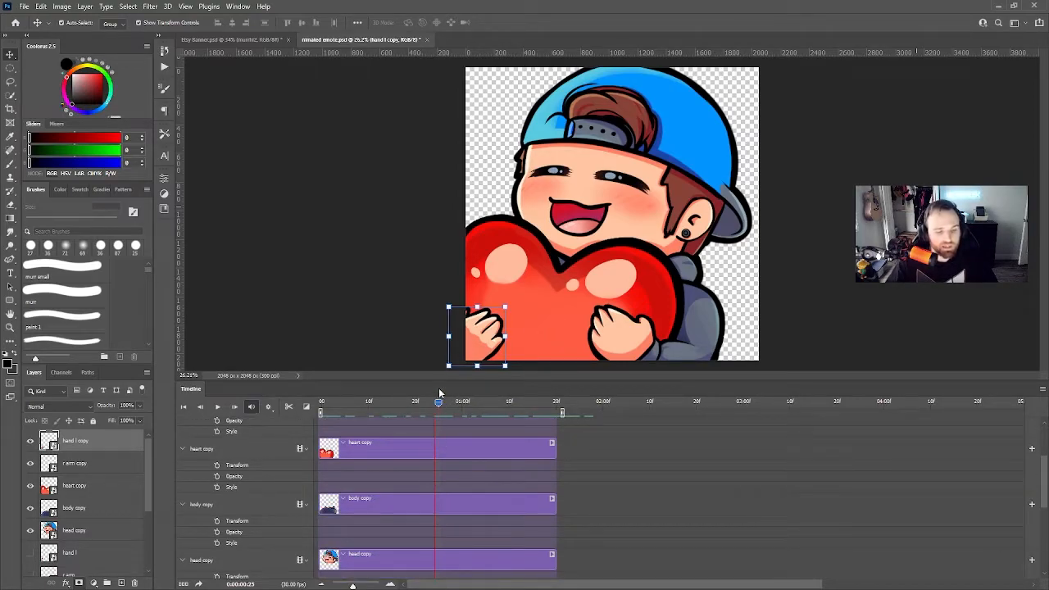
scroll(455, 446, up, 2)
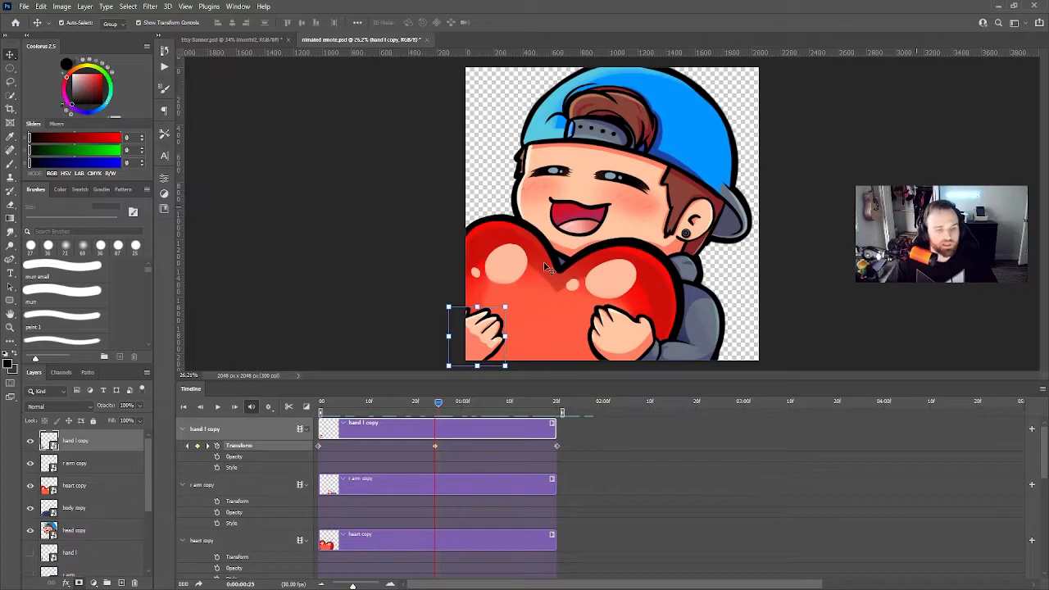
Try to stretch hand l copy by its inner upper corner at 0:00:00:25, preview it, and undo the change
drag(507, 308, 539, 283)
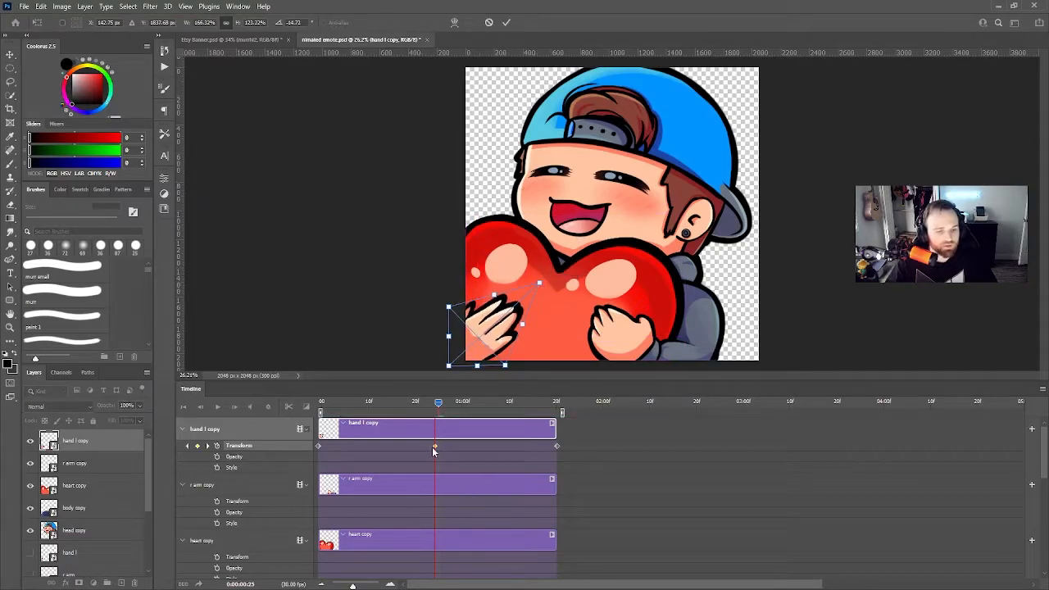
click(506, 22)
click(343, 410)
key(space)
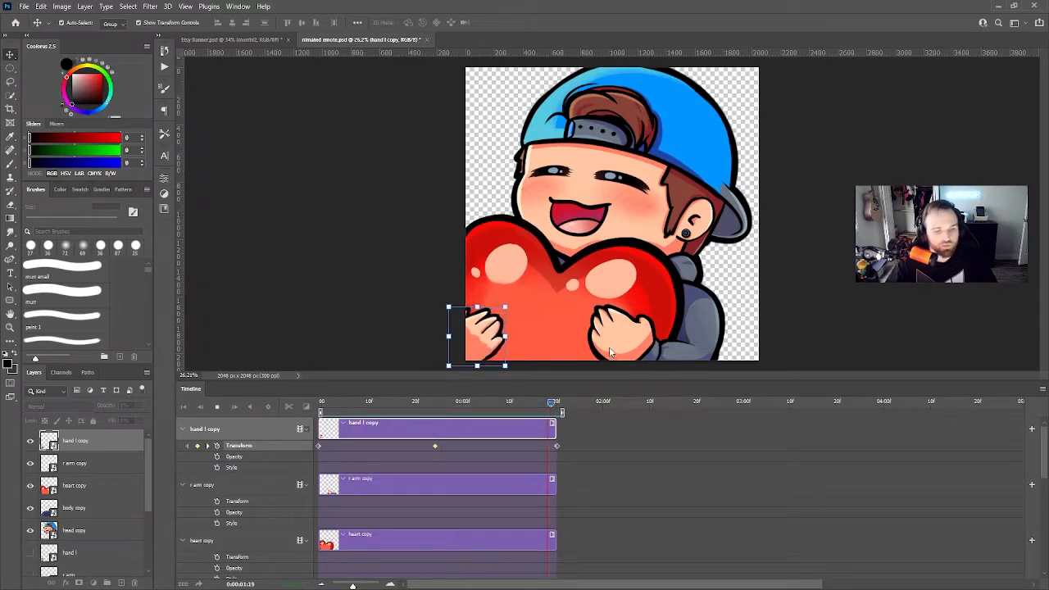
key(space)
key(z)
mouse_move(439, 406)
mouse_down()
mouse_move(425, 407)
mouse_move(436, 410)
mouse_up()
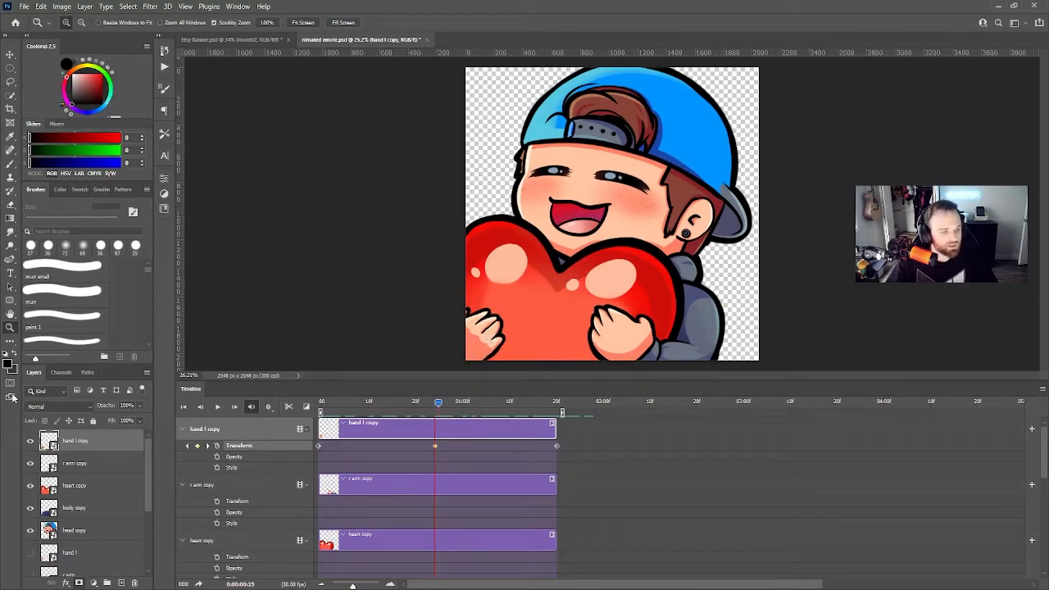
Scale hand l copy evenly about its centre to about 153% at the 0:00:00:25 keyframe
click(10, 54)
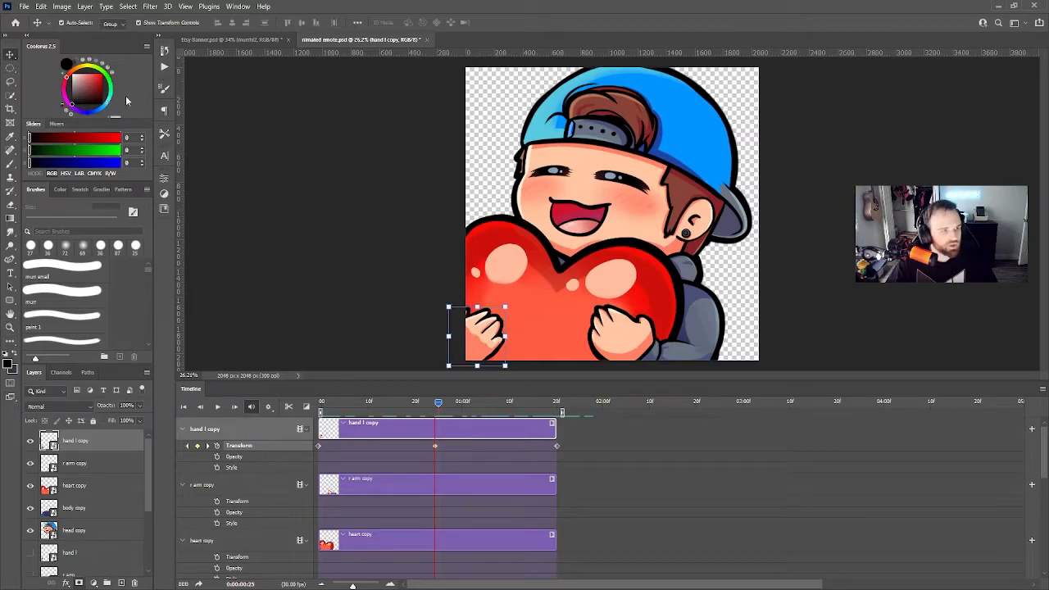
click(449, 366)
mouse_move(451, 369)
mouse_down()
mouse_move(452, 305)
mouse_move(473, 344)
mouse_move(459, 352)
mouse_move(481, 328)
mouse_move(469, 361)
mouse_move(482, 326)
mouse_move(455, 364)
mouse_up()
drag(508, 306, 457, 340)
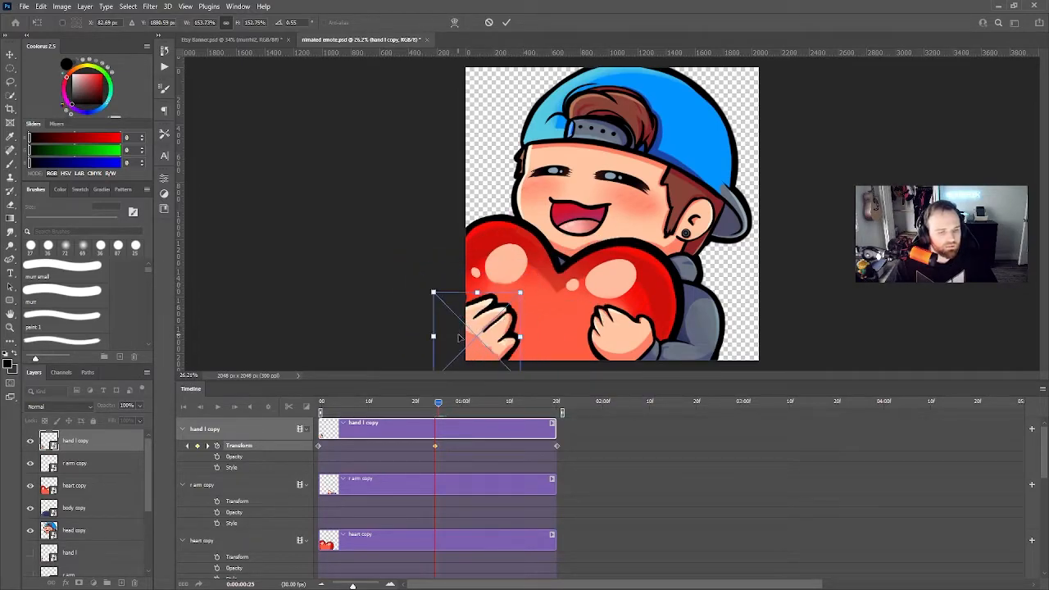
mouse_move(526, 293)
mouse_down()
mouse_move(584, 264)
mouse_move(742, 285)
mouse_move(369, 302)
mouse_move(563, 297)
mouse_move(705, 276)
mouse_move(574, 285)
mouse_move(684, 279)
mouse_move(595, 283)
mouse_move(655, 282)
mouse_move(612, 287)
mouse_move(553, 279)
mouse_move(489, 285)
mouse_move(734, 287)
mouse_move(492, 305)
mouse_move(527, 304)
mouse_up()
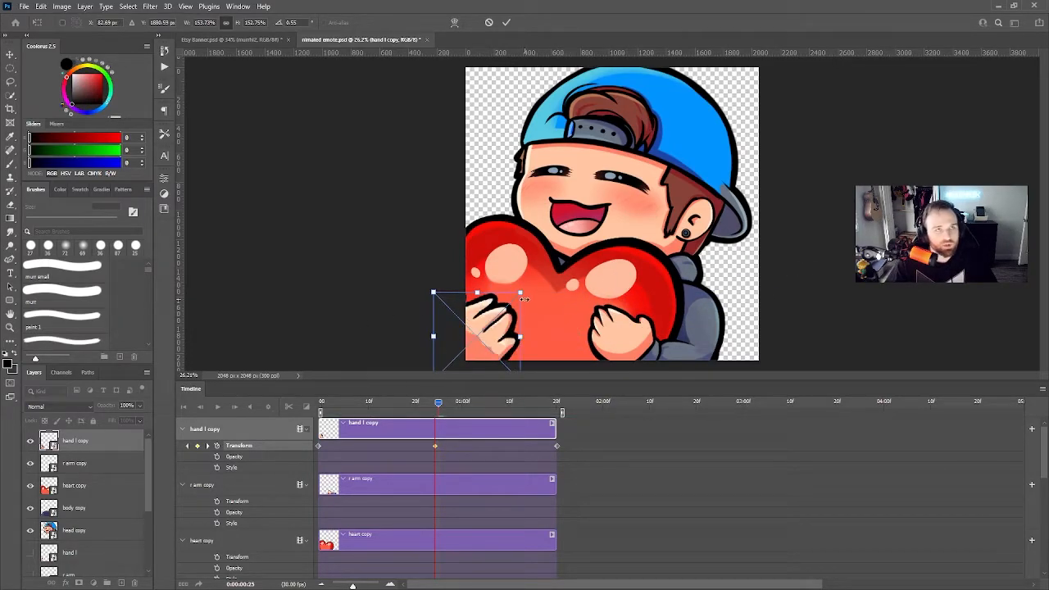
scroll(638, 299, down, 3)
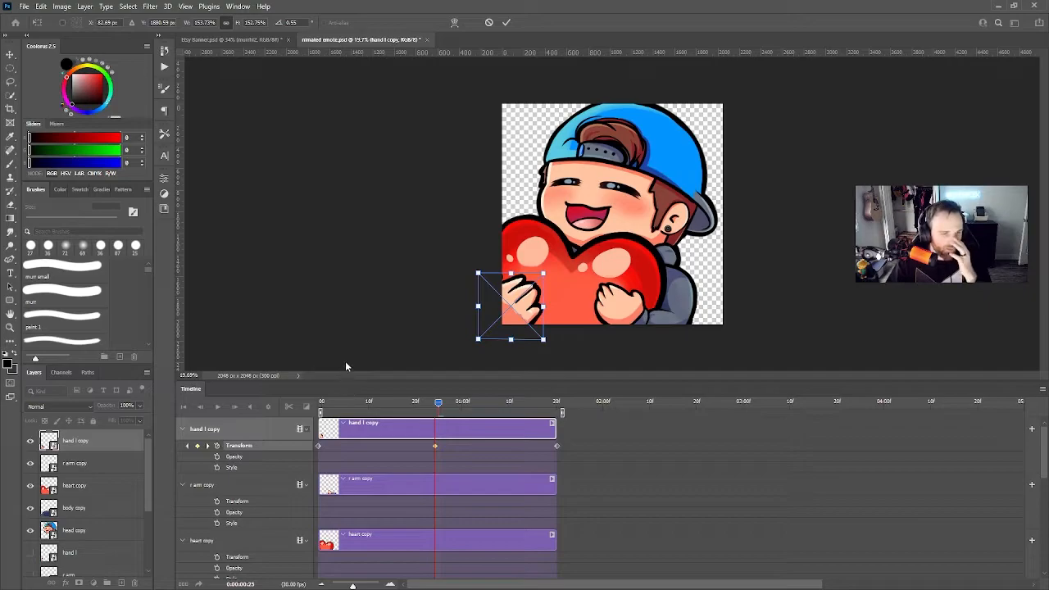
key(Return)
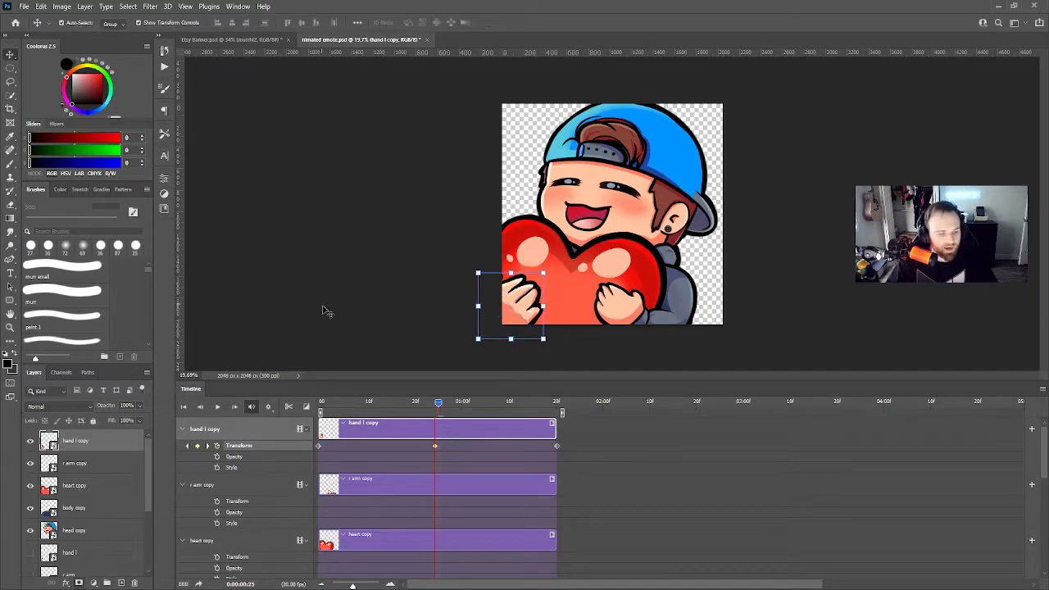
Add Transform keyframes to heart copy at the start, at 0:00:00:25 and at the clip's end
scroll(358, 463, down, 1)
click(182, 500)
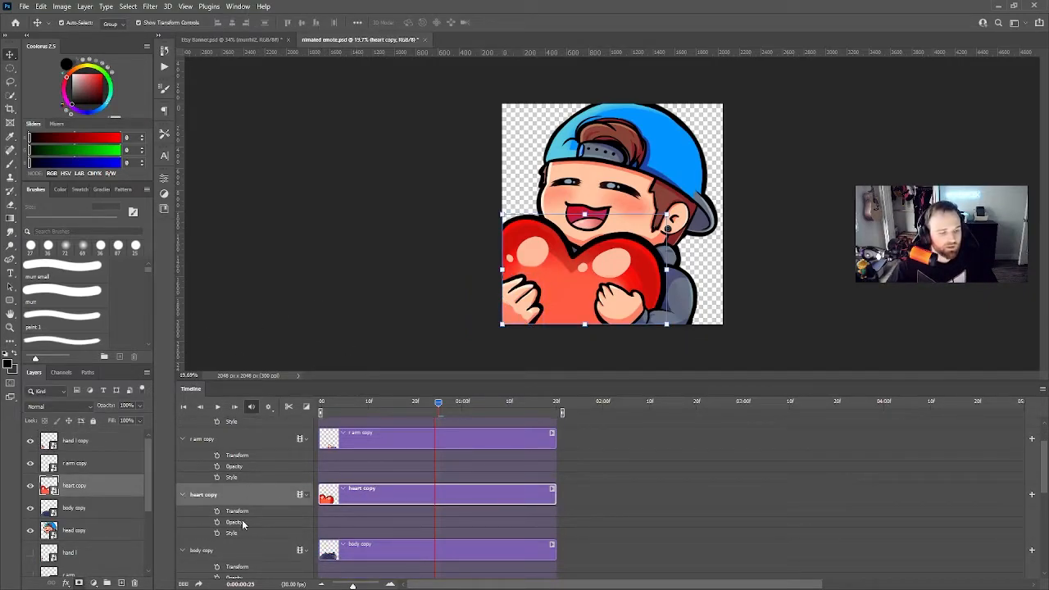
click(217, 511)
mouse_move(440, 404)
mouse_down()
mouse_move(318, 424)
mouse_move(561, 404)
mouse_move(415, 409)
mouse_move(437, 410)
mouse_up()
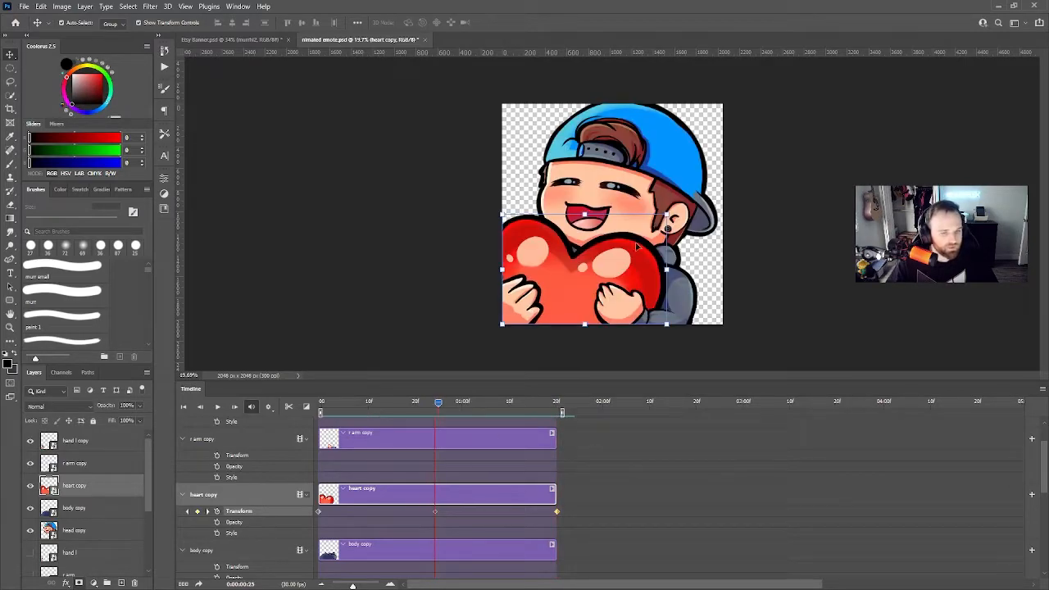
Enlarge heart copy at the 0:00:00:25 keyframe, adjusting its size between previews of the animation
key(ctrl+t)
drag(670, 215, 695, 194)
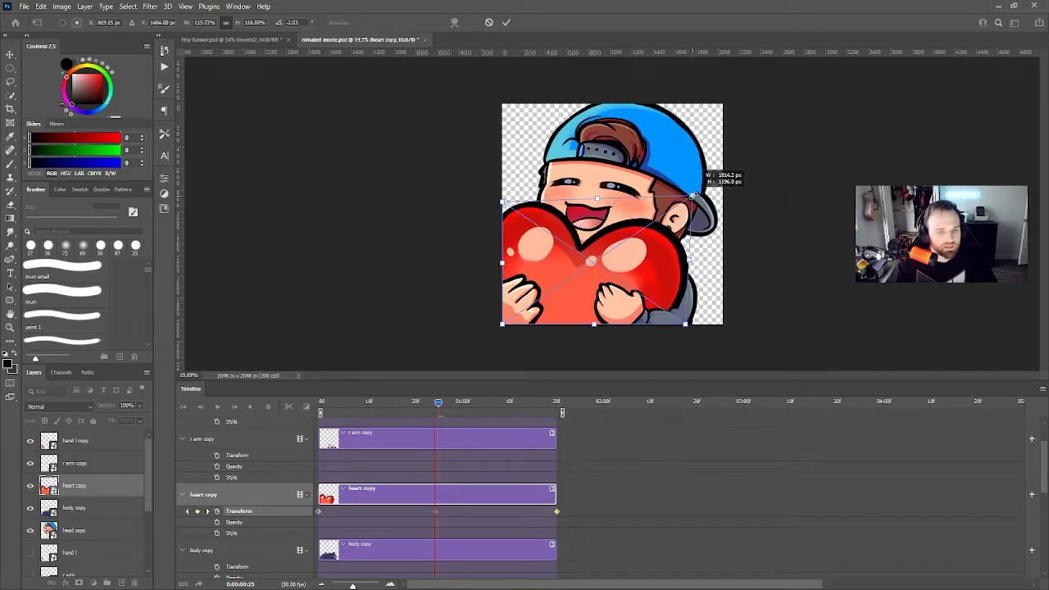
click(506, 22)
key(space)
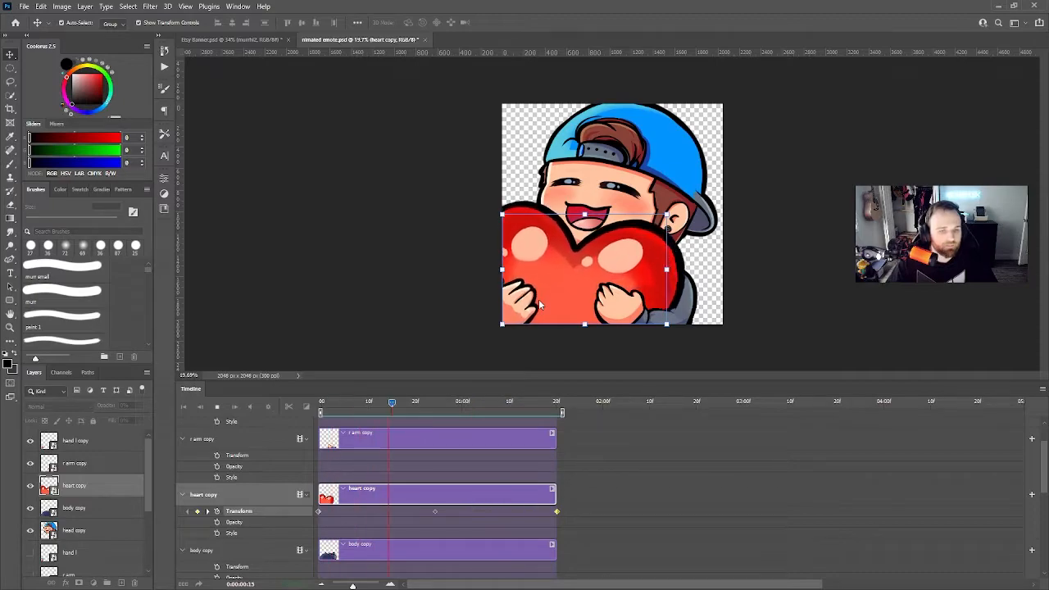
key(space)
mouse_move(702, 260)
mouse_down()
mouse_move(724, 253)
mouse_move(708, 268)
mouse_up()
click(506, 22)
key(space)
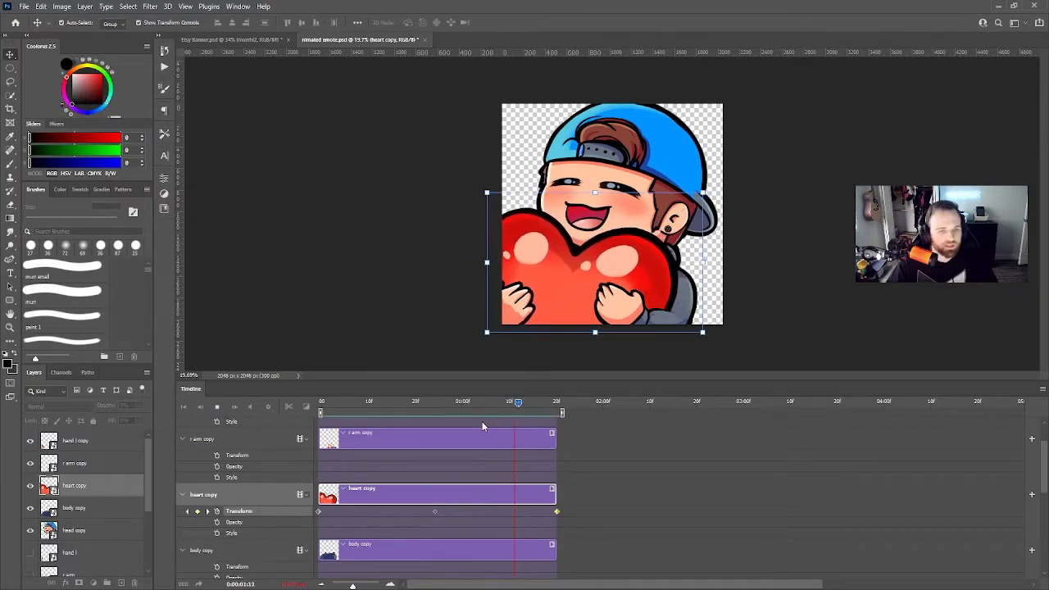
key(space)
Add Transform keyframes to body copy at the start, at 0:00:00:25 and at the clip's end (01:21)
drag(514, 400, 438, 402)
scroll(246, 537, down, 1)
click(218, 545)
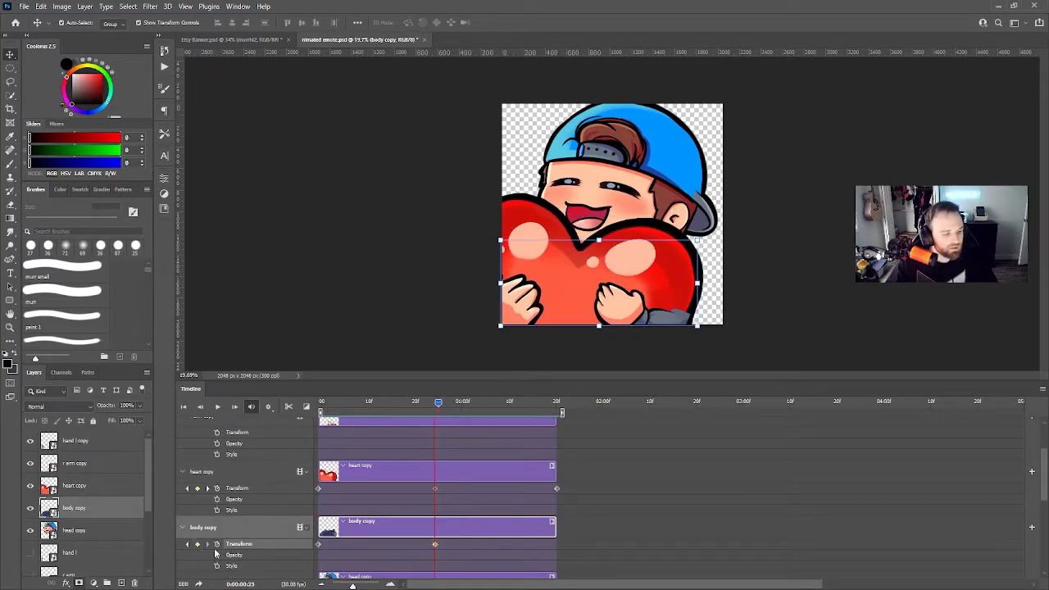
drag(428, 404, 560, 415)
key(ctrl+t)
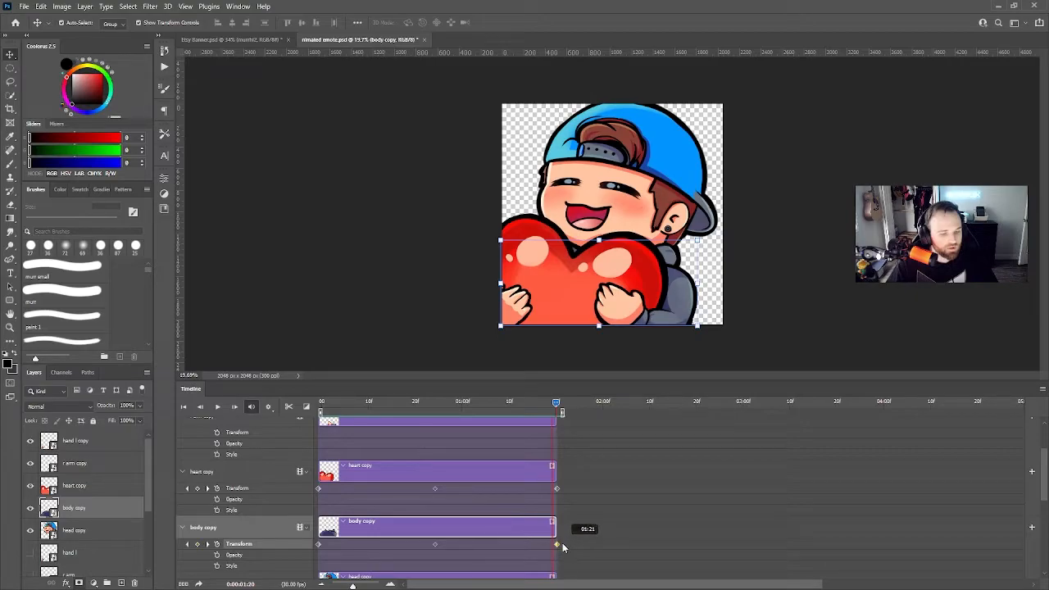
drag(541, 401, 442, 546)
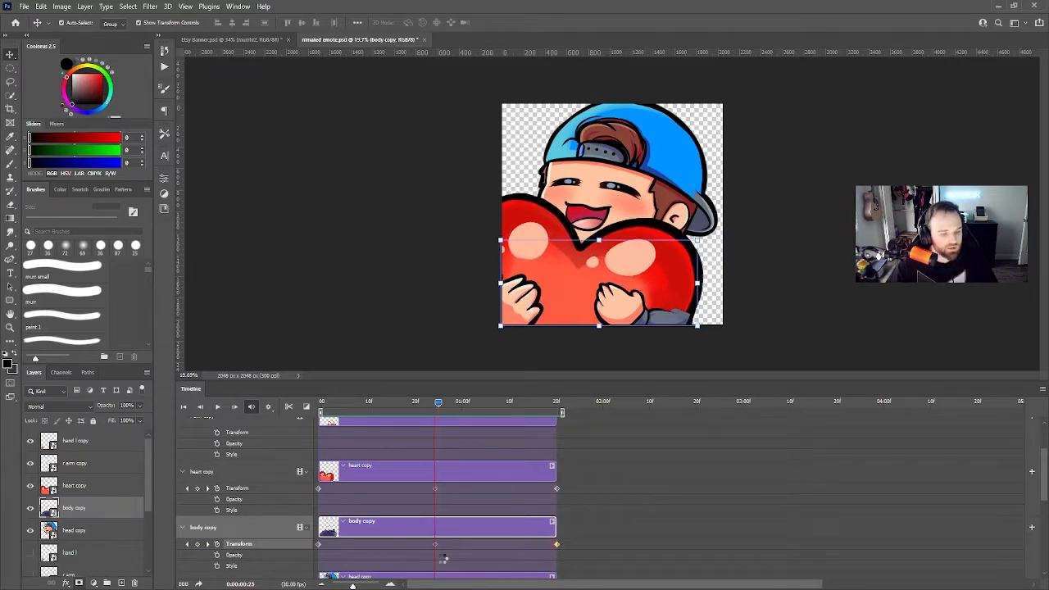
Enlarge body copy at the 0:00:00:25 keyframe to about 116% wide and 124% high, skewing it outward, and preview the animation
key(ctrl+t)
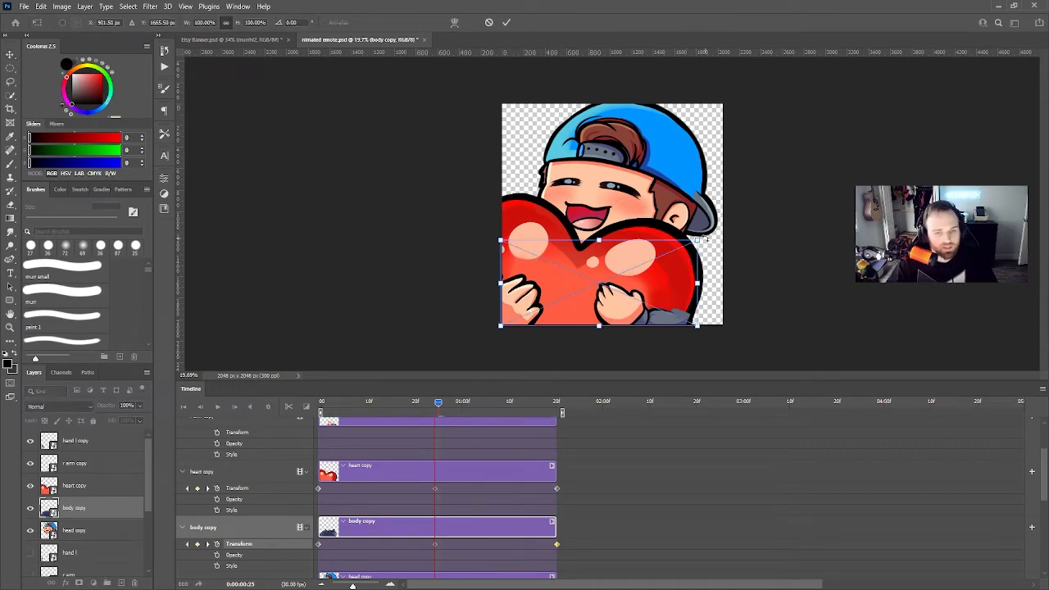
drag(699, 240, 728, 236)
mouse_move(695, 332)
mouse_down()
mouse_move(714, 322)
mouse_move(713, 337)
mouse_up()
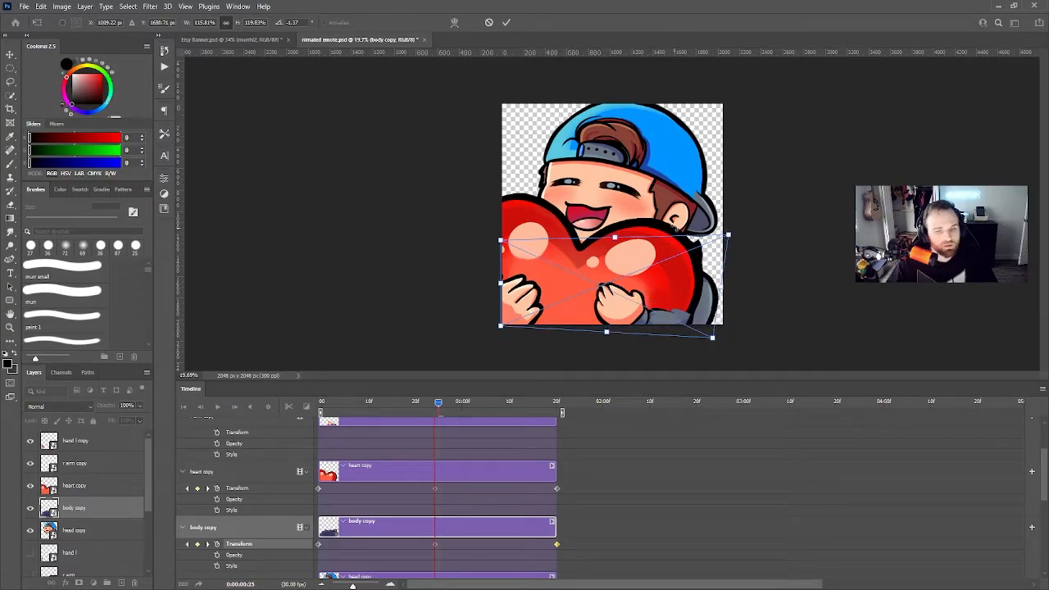
drag(677, 240, 675, 237)
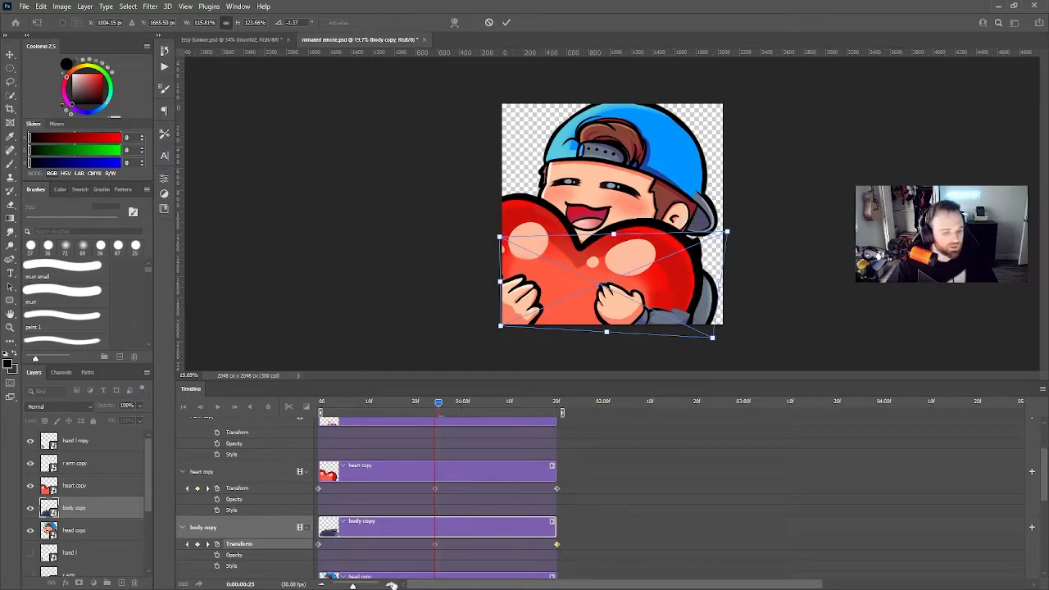
key(Return)
key(space)
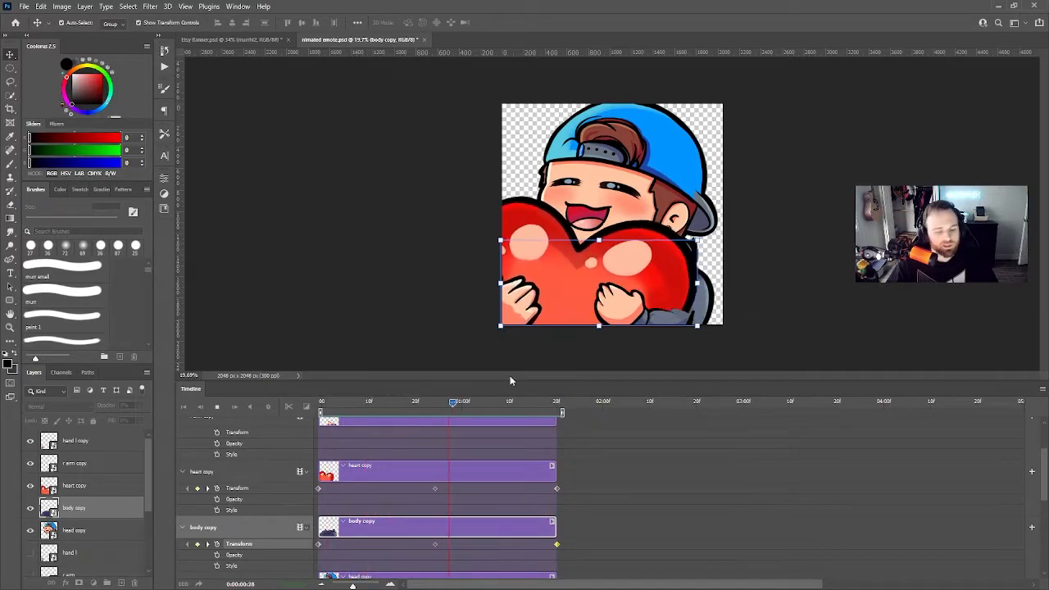
Add start, 0:00:00:25 and end Transform keyframes to head copy, shifting and slightly tilting the head at the middle one
drag(523, 403, 438, 402)
scroll(467, 499, down, 2)
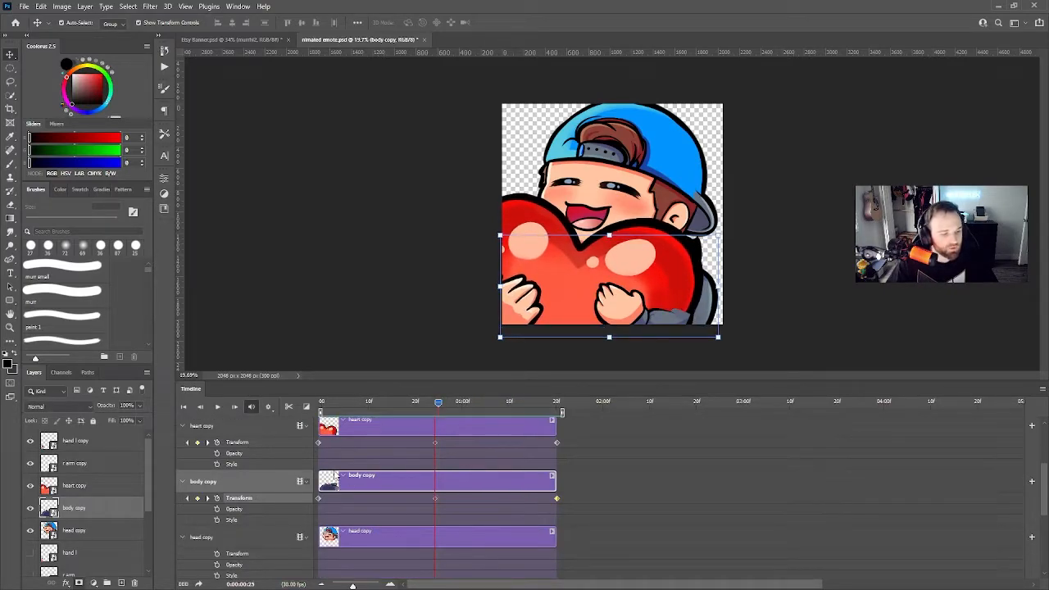
click(369, 541)
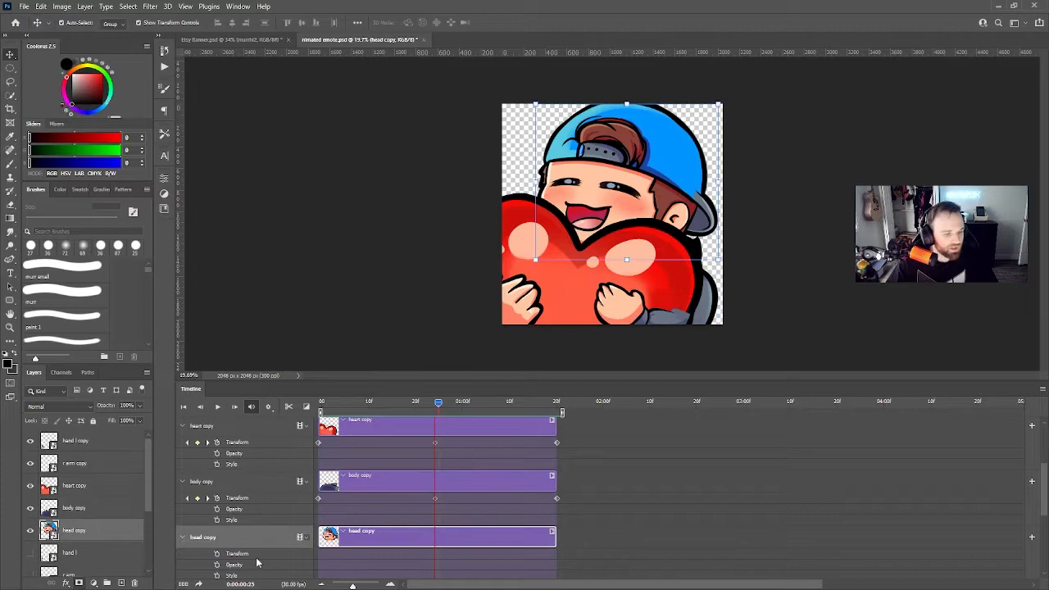
click(221, 555)
mouse_move(663, 165)
mouse_down()
mouse_move(651, 166)
mouse_move(675, 166)
mouse_up()
mouse_move(734, 99)
mouse_down()
mouse_move(745, 96)
mouse_move(733, 107)
mouse_up()
key(space)
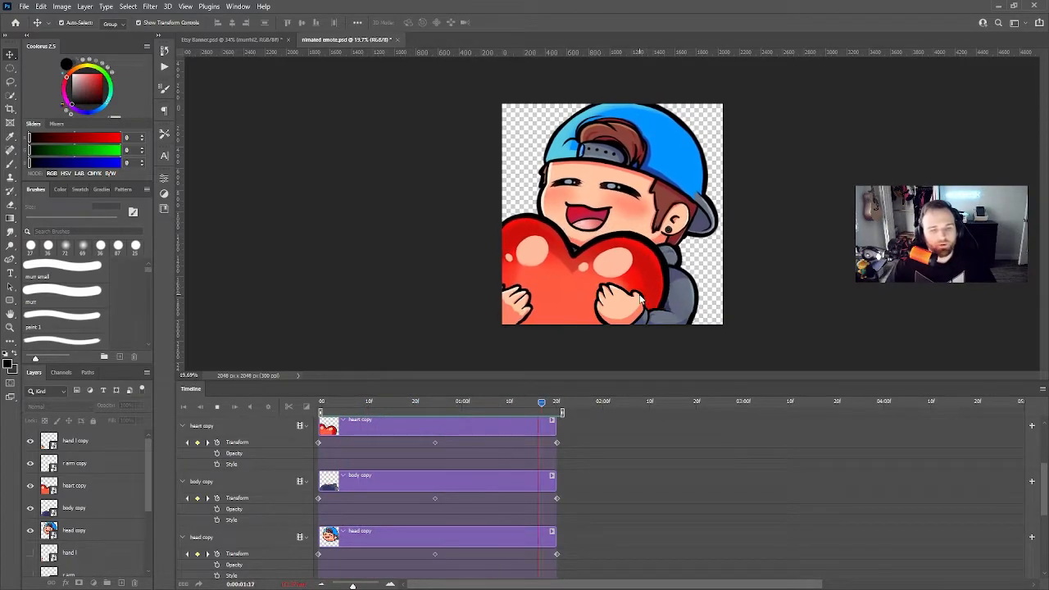
key(space)
Add Transform keyframes to r arm copy at the start, at 0:00:00:25 and at the clip's end
scroll(391, 486, up, 2)
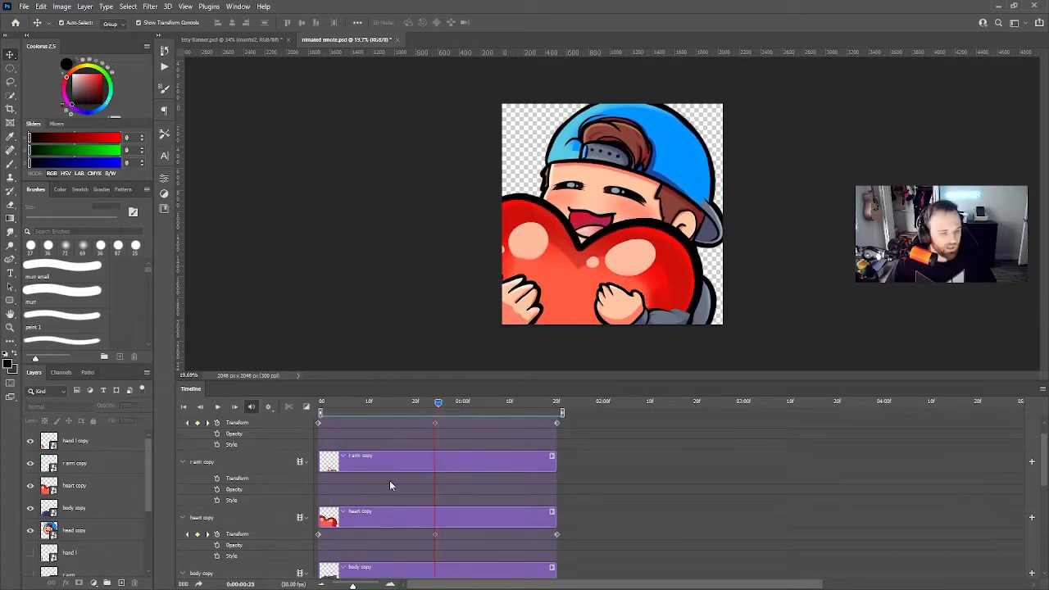
click(217, 478)
drag(441, 403, 560, 406)
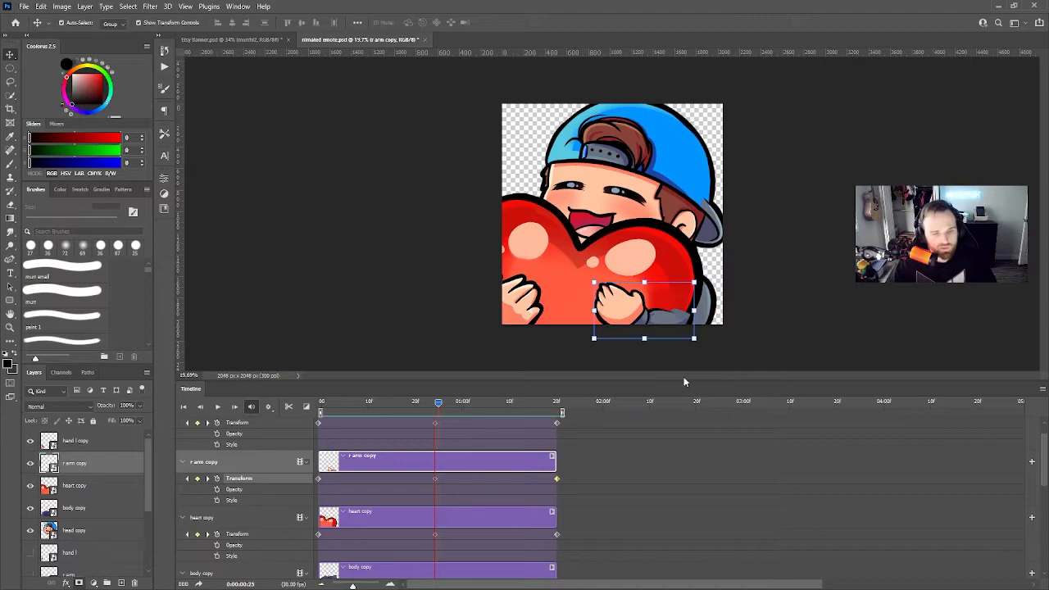
Enlarge and skew r arm copy at the 0:00:00:25 keyframe so the sleeve meets the enlarged body, and preview the animation
click(696, 343)
drag(696, 342, 709, 358)
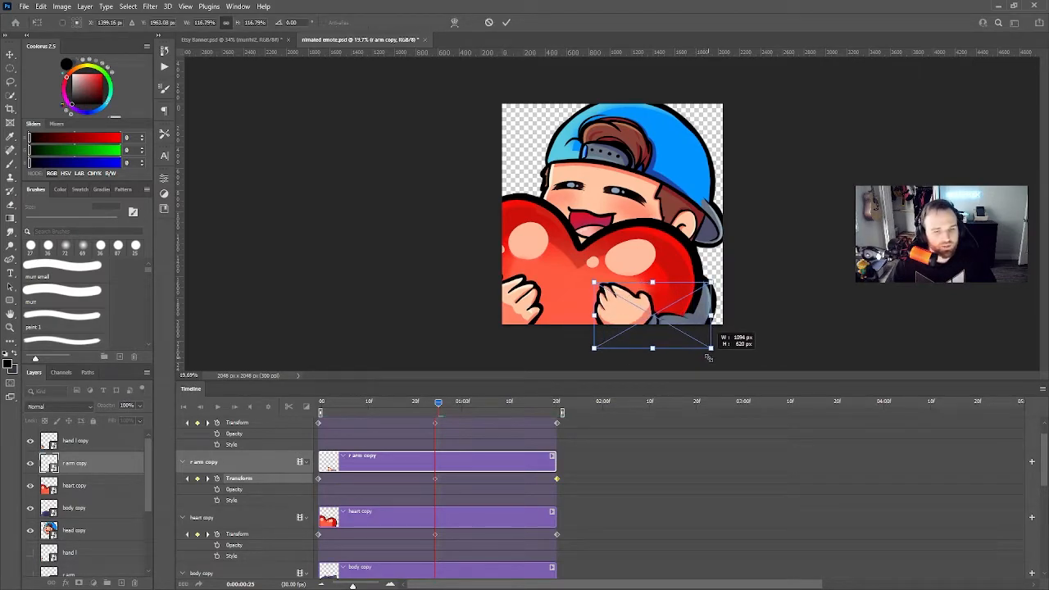
drag(656, 283, 652, 292)
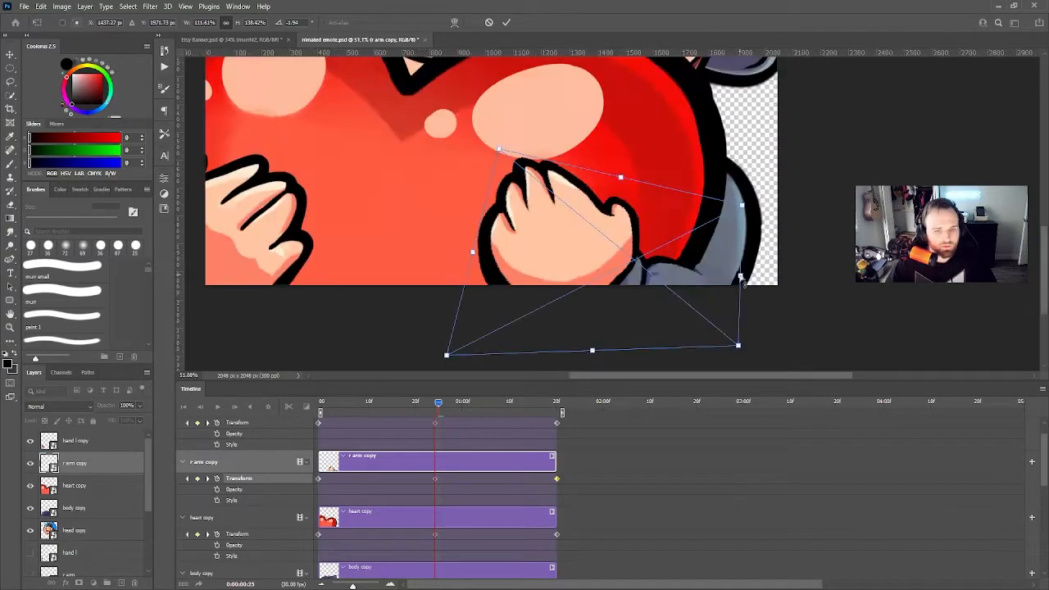
drag(686, 286, 729, 291)
drag(748, 276, 747, 269)
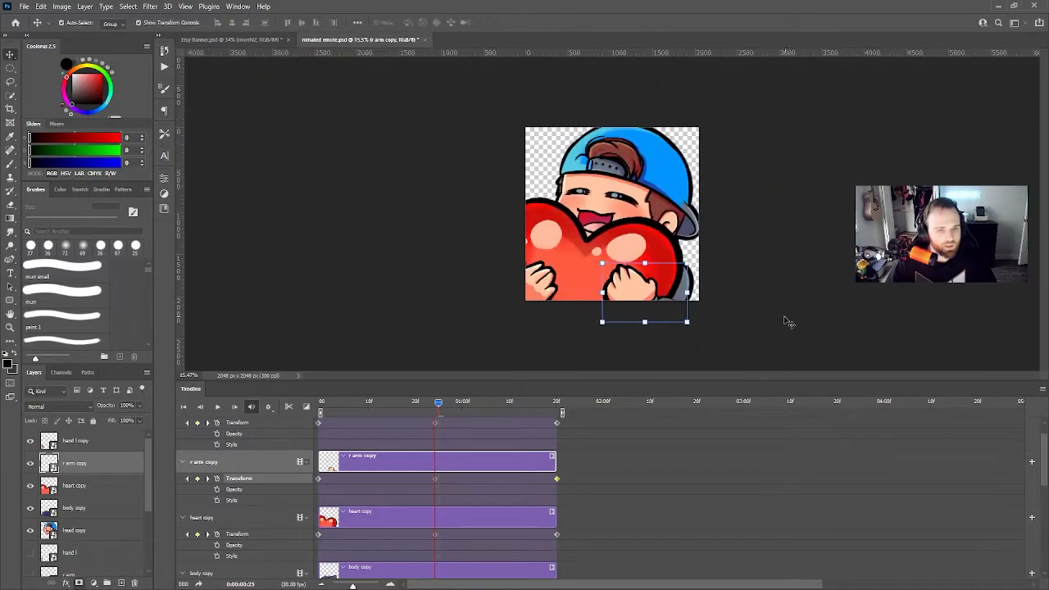
key(space)
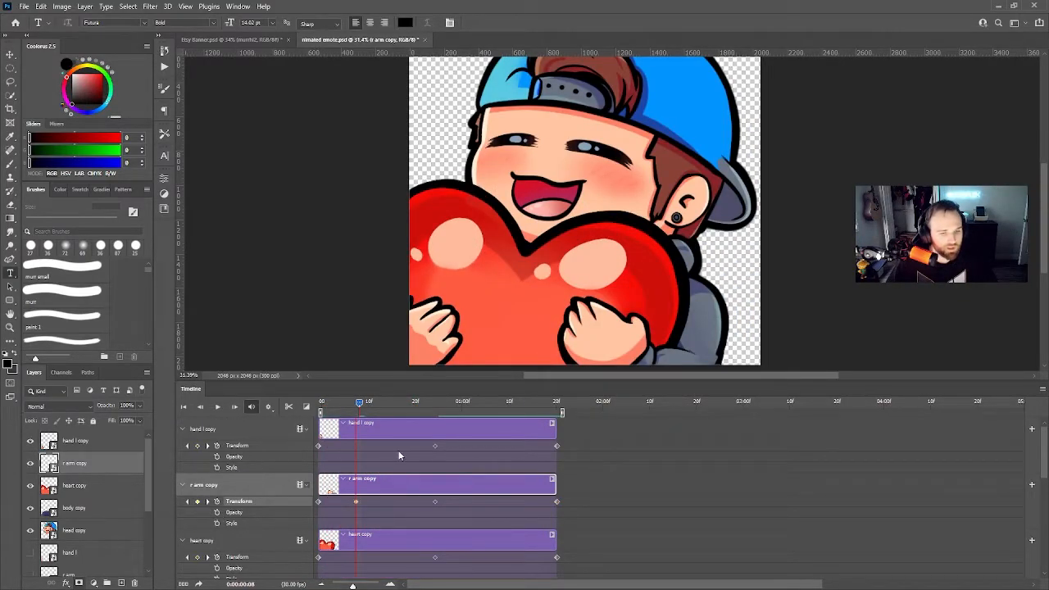
Reshape r arm copy at 0:00:00:08 to about 112% wide and 113% high so it follows the sleeve, and preview the animation
key(ctrl+t)
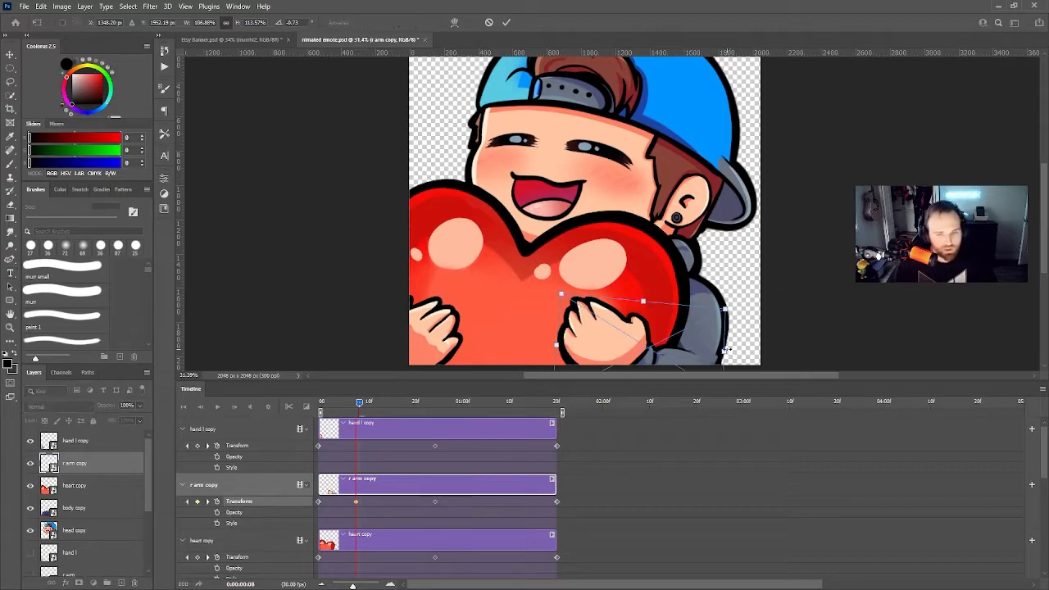
drag(724, 310, 720, 311)
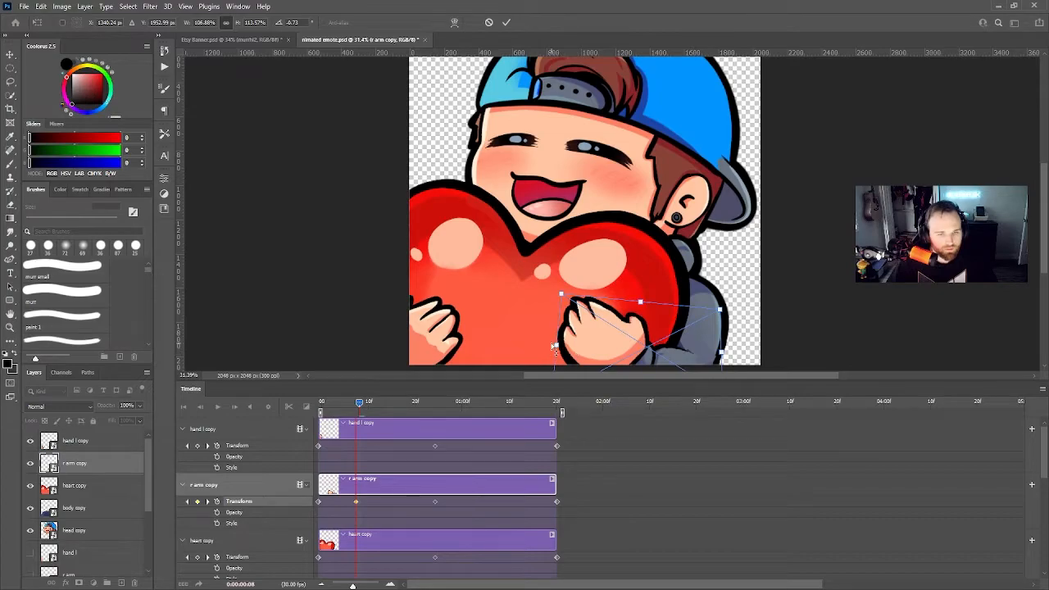
drag(555, 348, 546, 352)
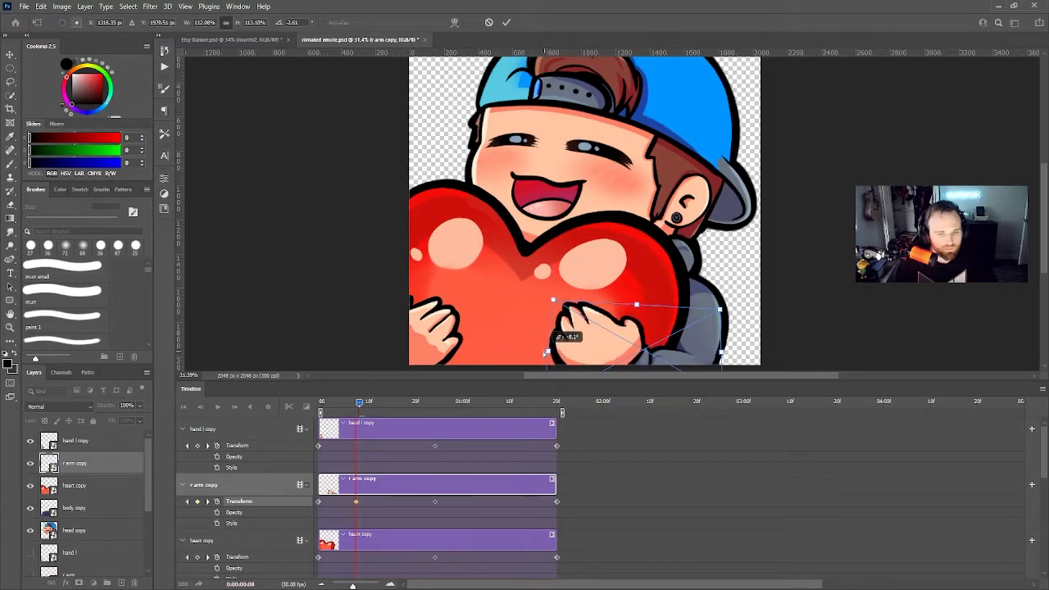
key(Return)
key(space)
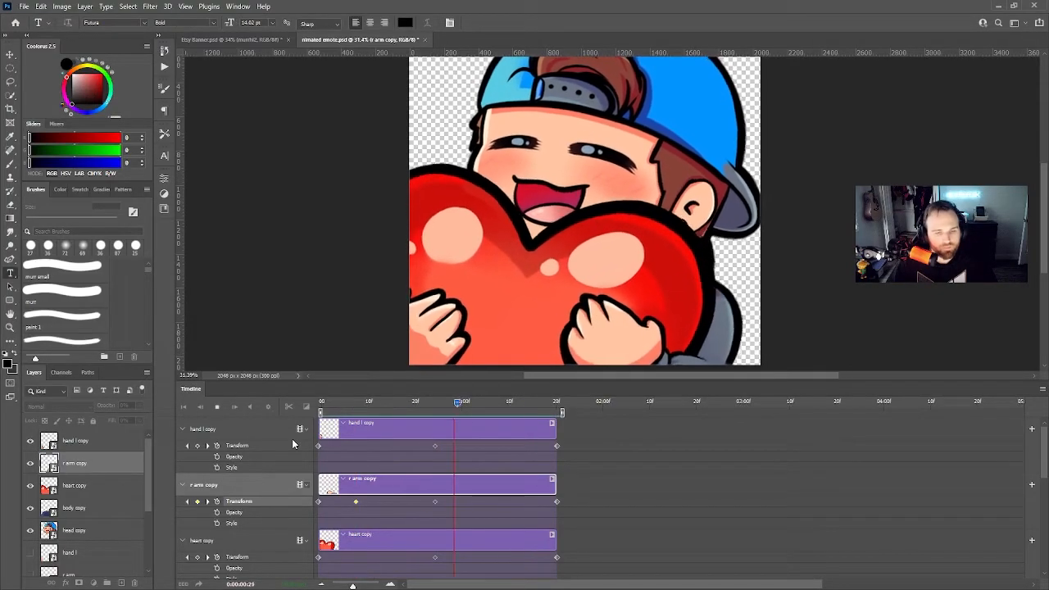
scroll(694, 268, down, 5)
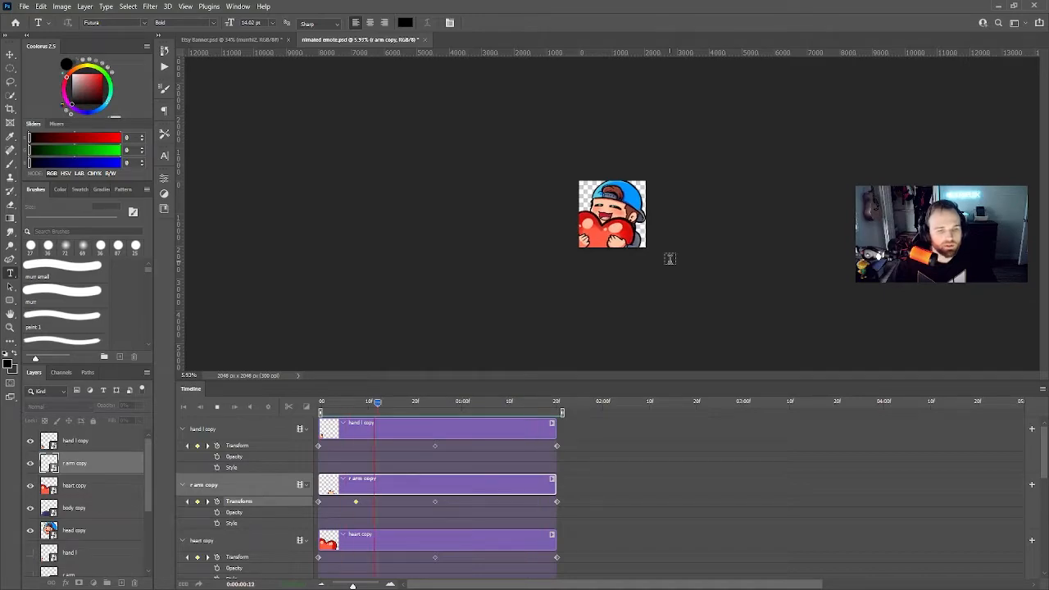
key(space)
Copy r arm copy's 0:00:00:08 Transform keyframe to 0:00:01:09 and shift the pasted keyframe slightly later in the clip
scroll(668, 260, up, 4)
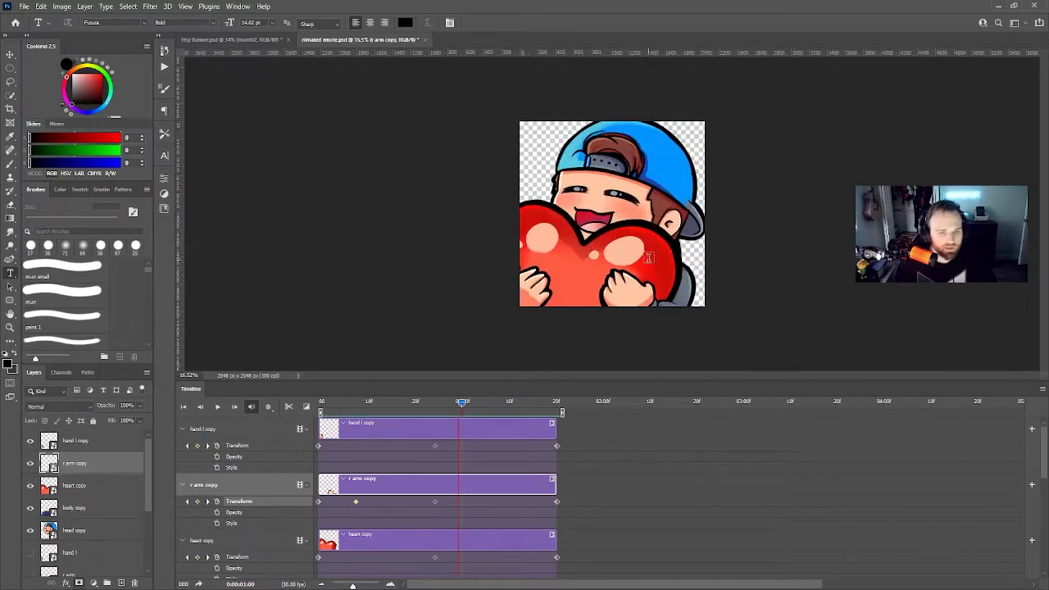
drag(461, 402, 401, 403)
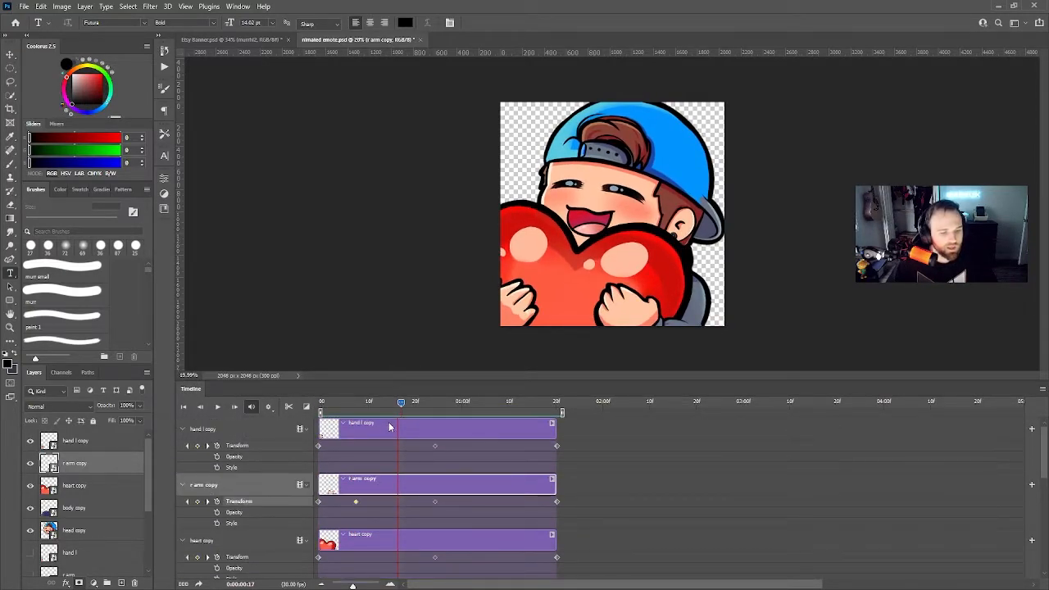
drag(402, 401, 503, 409)
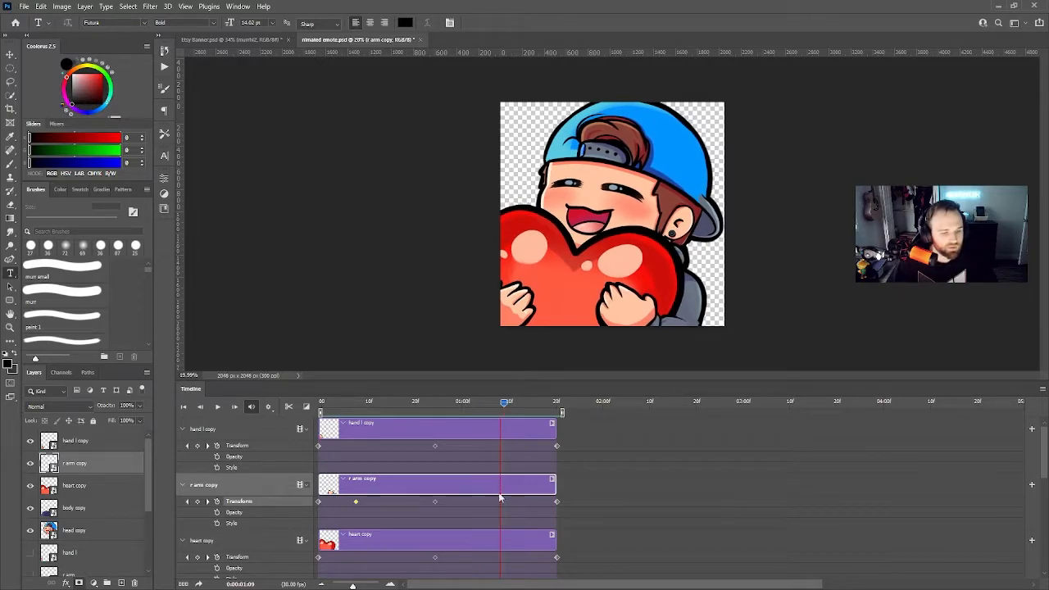
right_click(355, 502)
click(402, 519)
right_click(501, 502)
click(529, 526)
drag(501, 502, 515, 501)
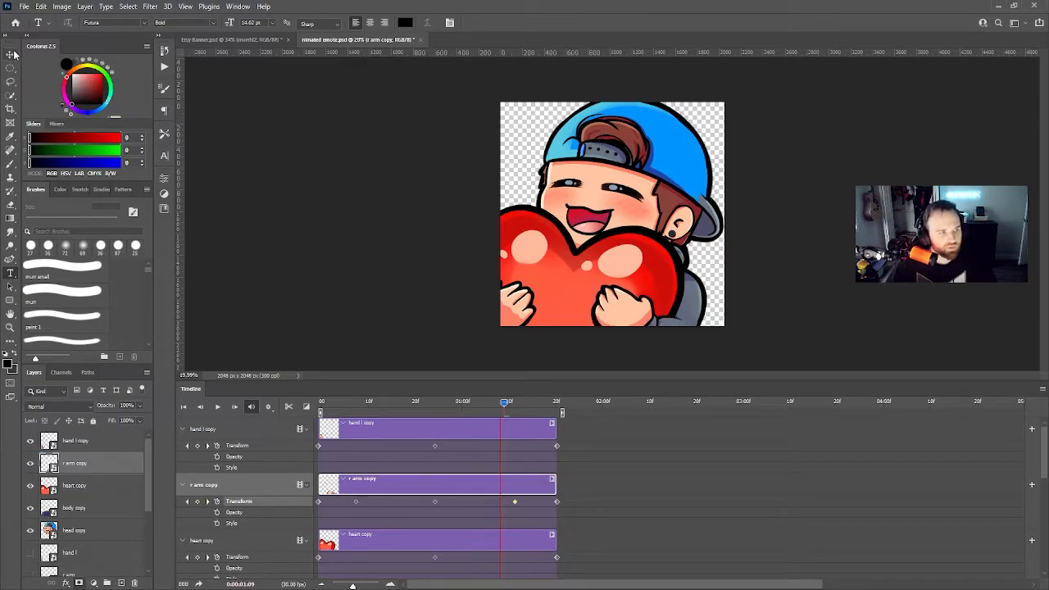
Deselect the layers and play the animation at a reduced zoom to examine the arm's motion
click(11, 54)
click(352, 174)
key(space)
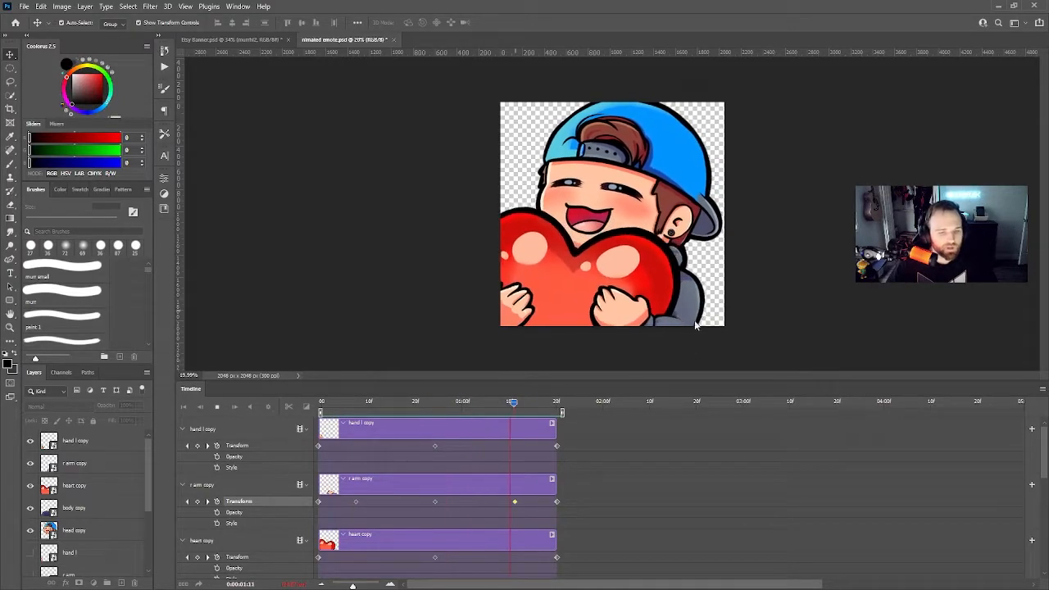
key(space)
scroll(401, 320, down, 5)
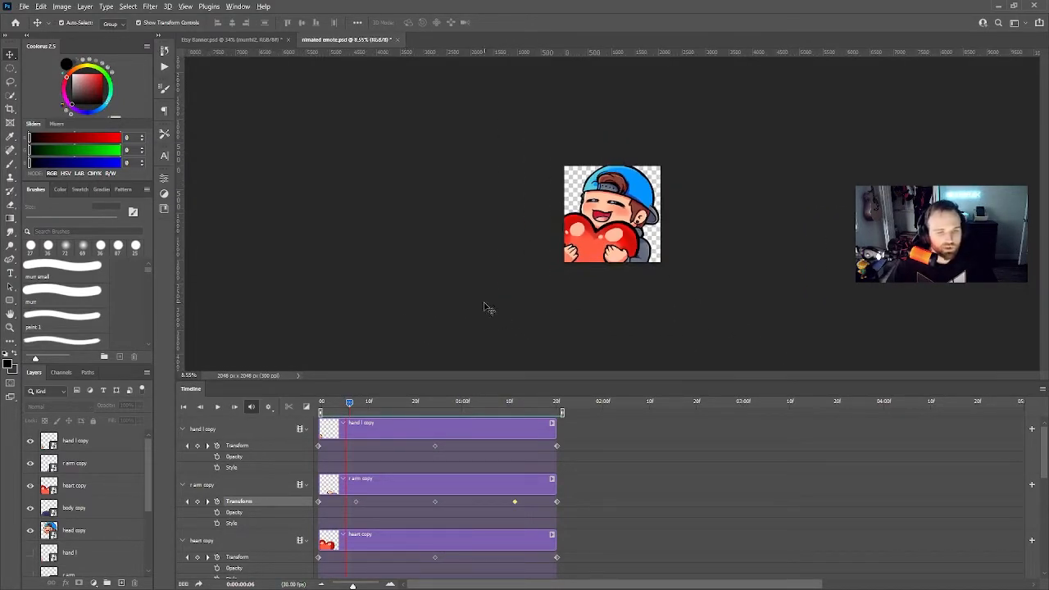
scroll(494, 312, down, 1)
key(space)
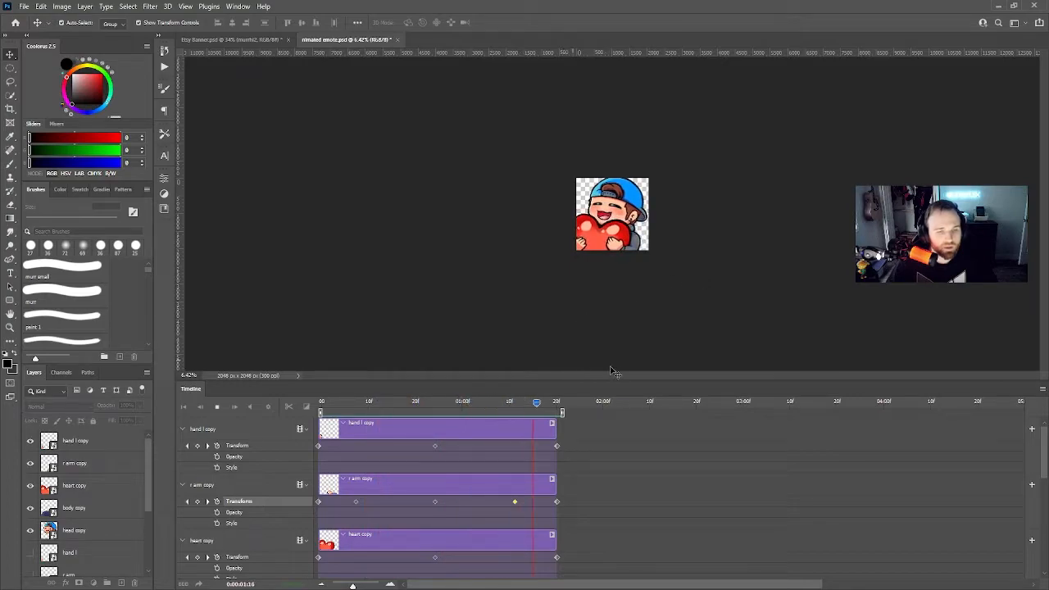
key(space)
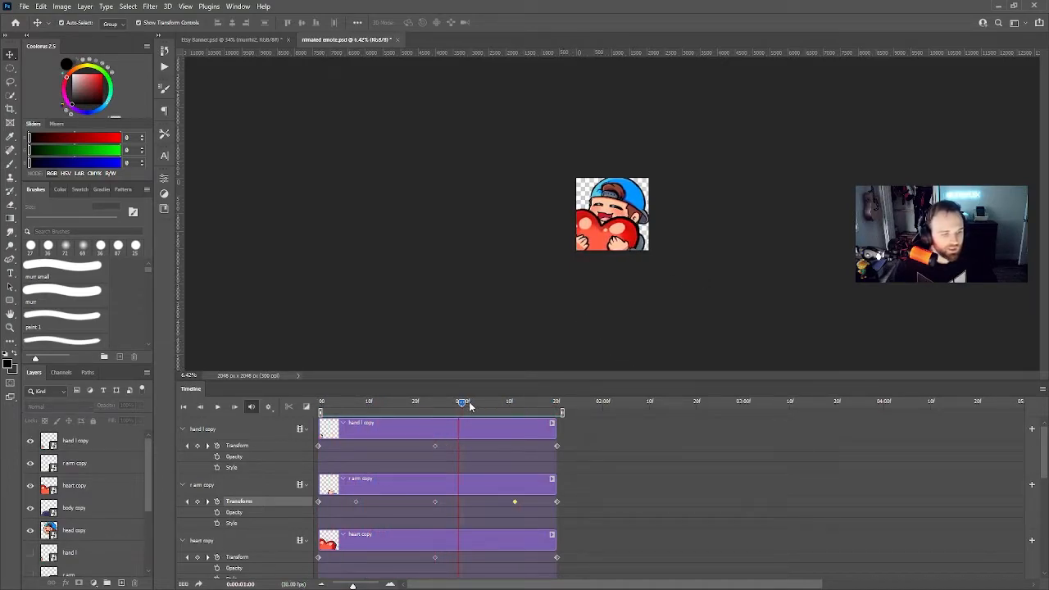
Scale head copy at the 0:00:00:25 keyframe to about 117%, rotate it to 1.32°, and preview the animation
scroll(384, 471, down, 3)
scroll(404, 466, down, 2)
drag(458, 404, 444, 412)
scroll(612, 214, up, 5)
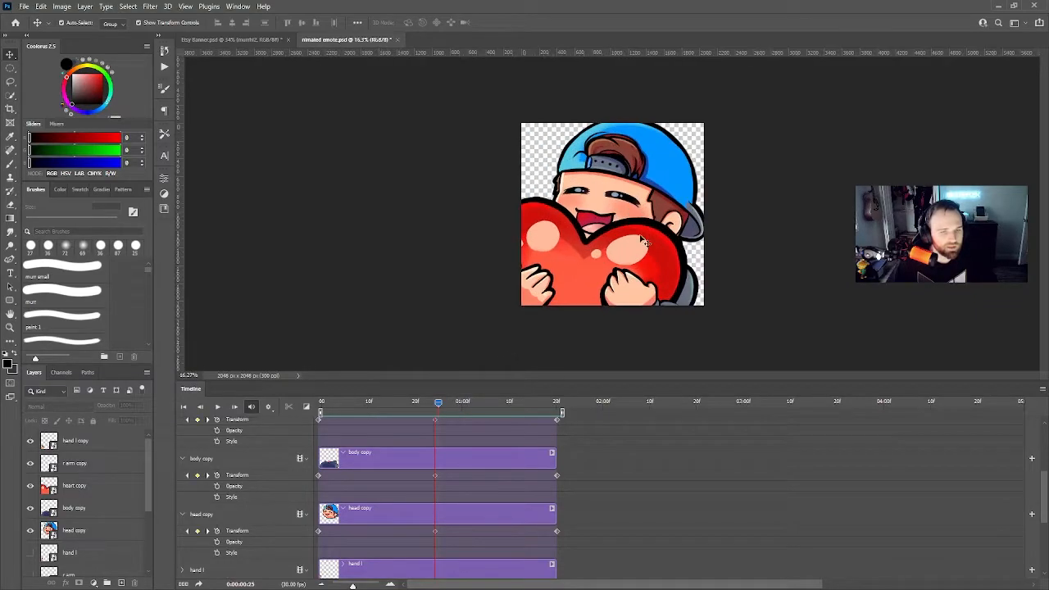
click(626, 176)
mouse_move(550, 117)
mouse_down()
mouse_move(546, 106)
mouse_move(559, 107)
mouse_up()
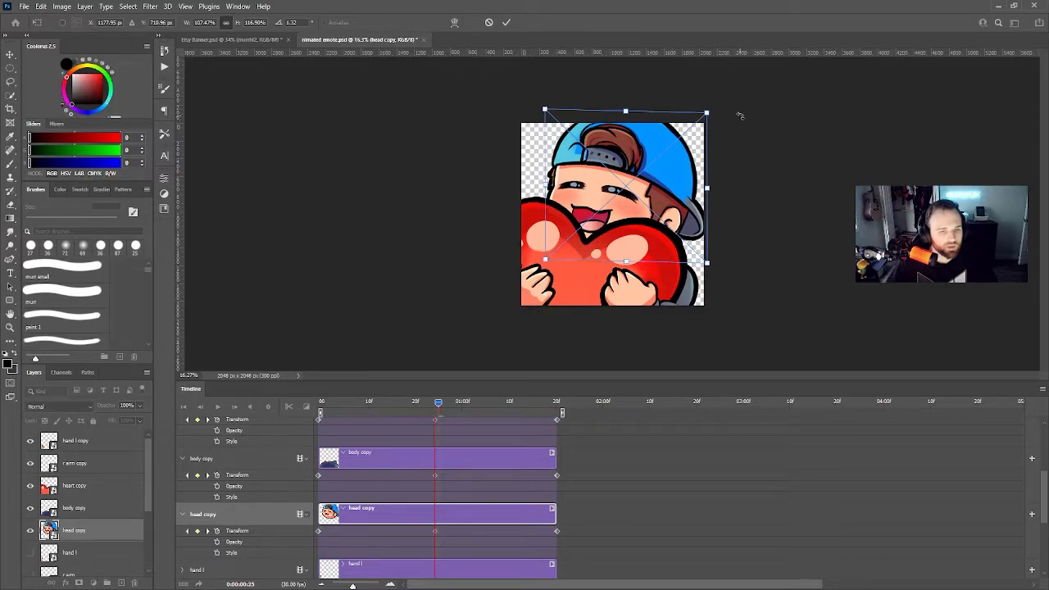
click(508, 22)
key(space)
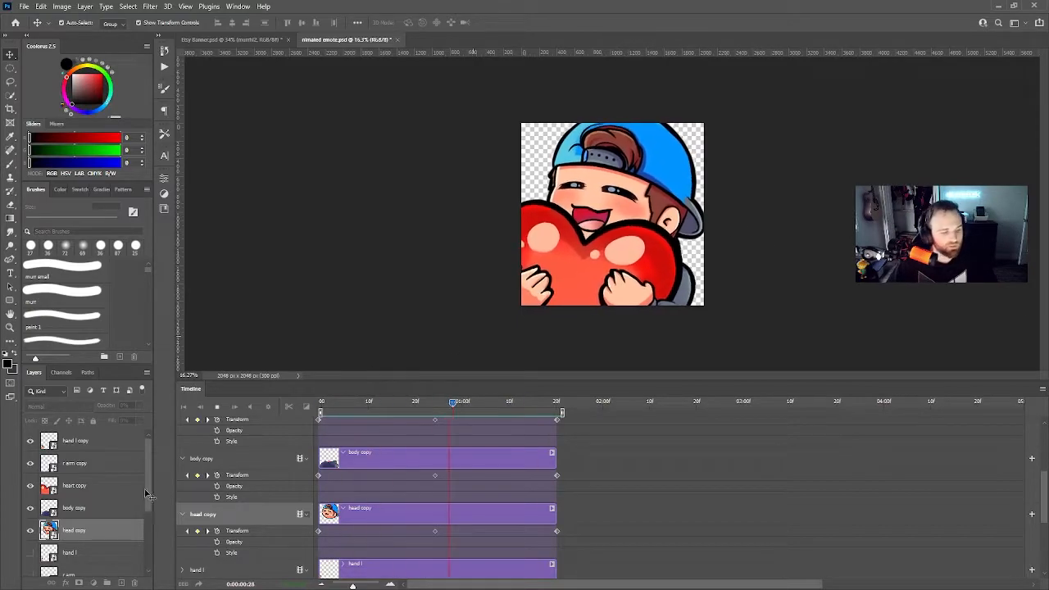
Distort hand l copy at the 0:00:00:25 keyframe and shift it outward past the canvas's left edge
click(543, 288)
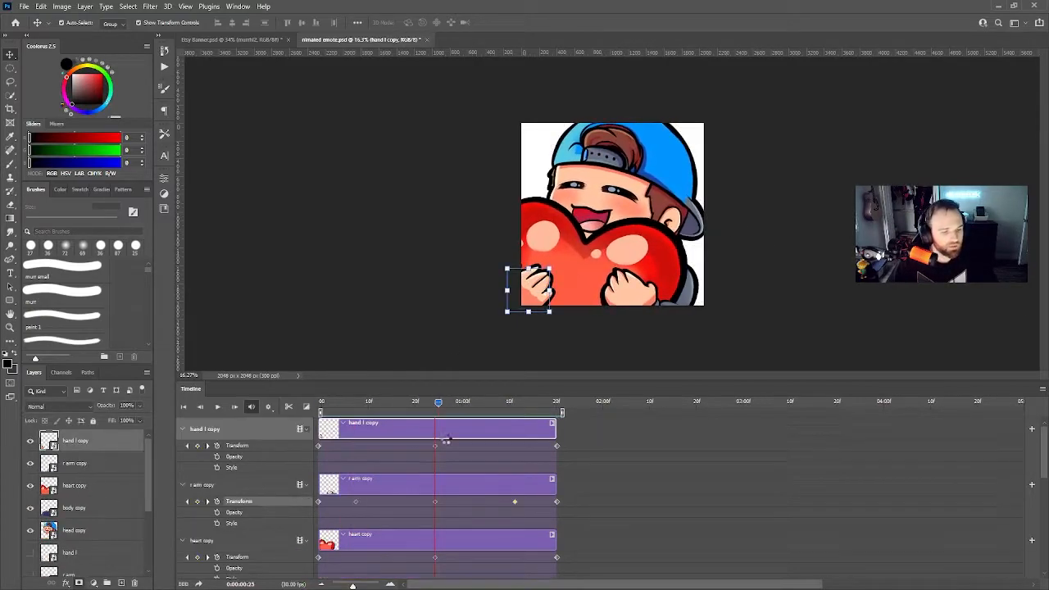
drag(502, 317, 549, 270)
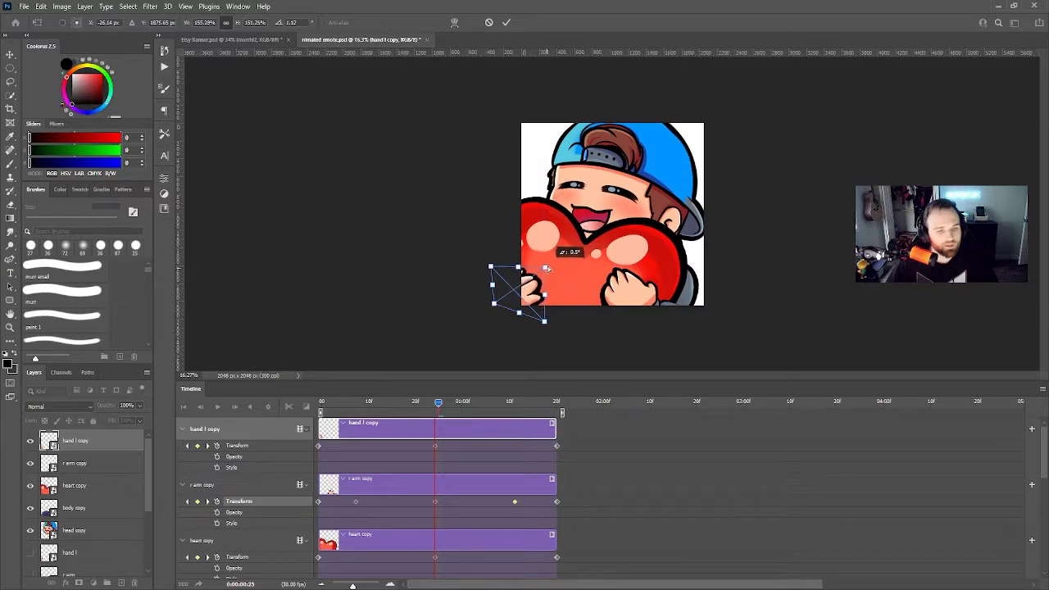
drag(544, 321, 498, 267)
key(Return)
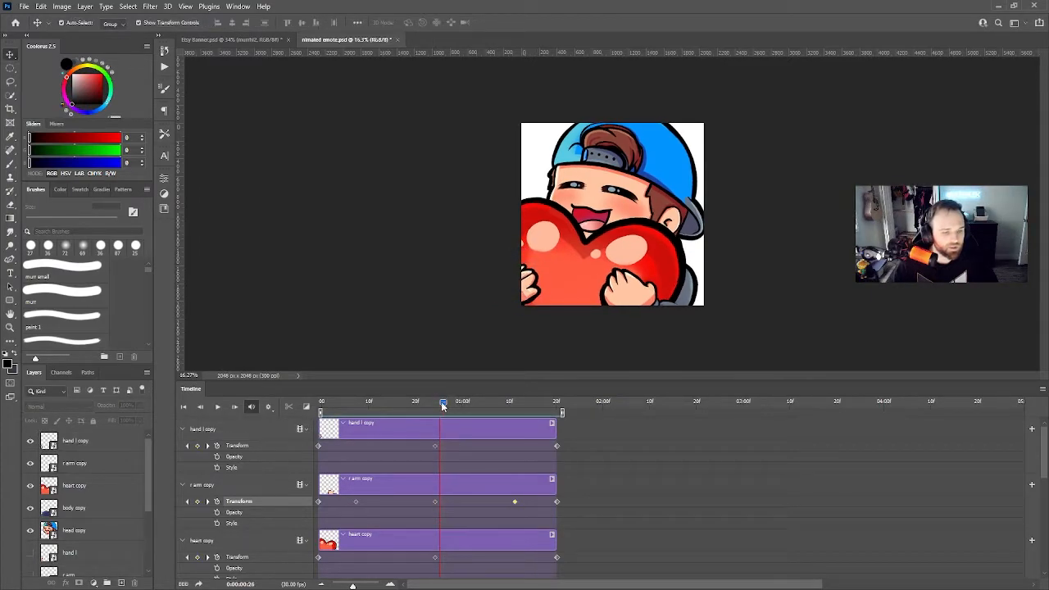
Rotate hand l copy to 36.26° at the 0:00:00:25 keyframe, shift it slightly up and outward, and preview the animation
click(529, 282)
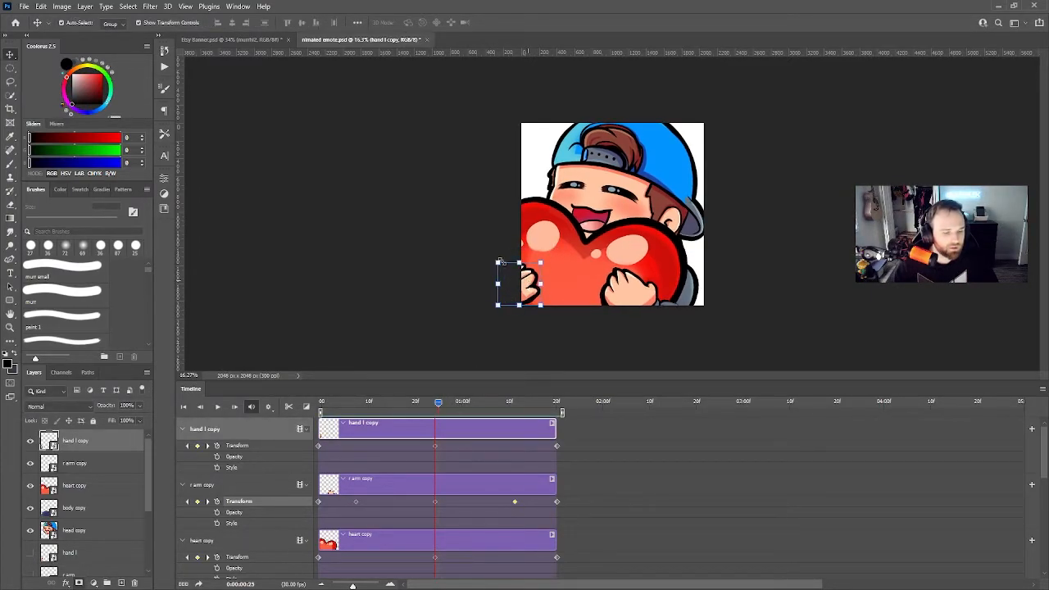
drag(493, 256, 502, 246)
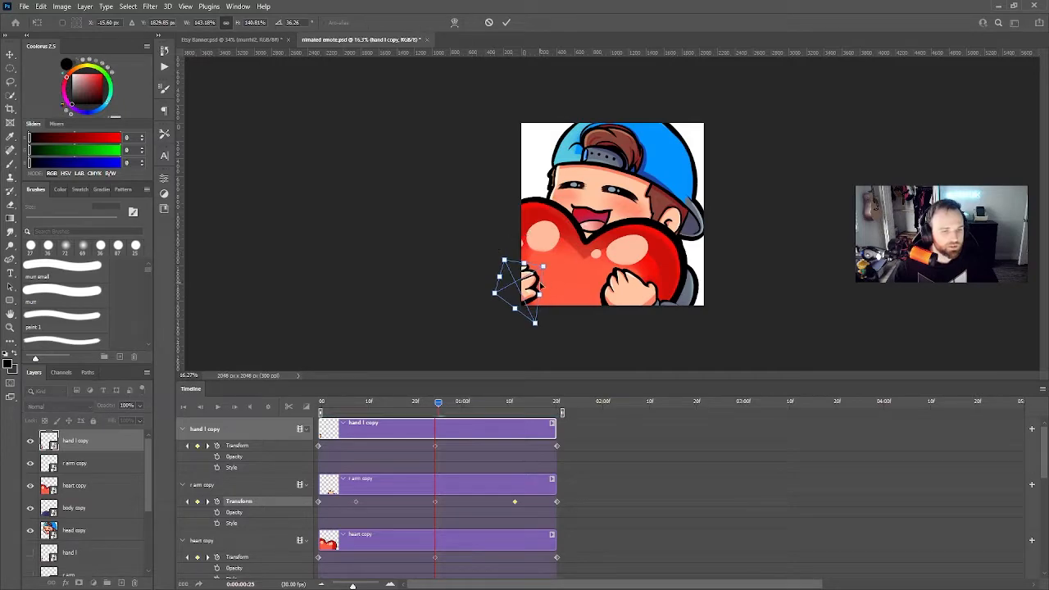
drag(531, 285, 525, 281)
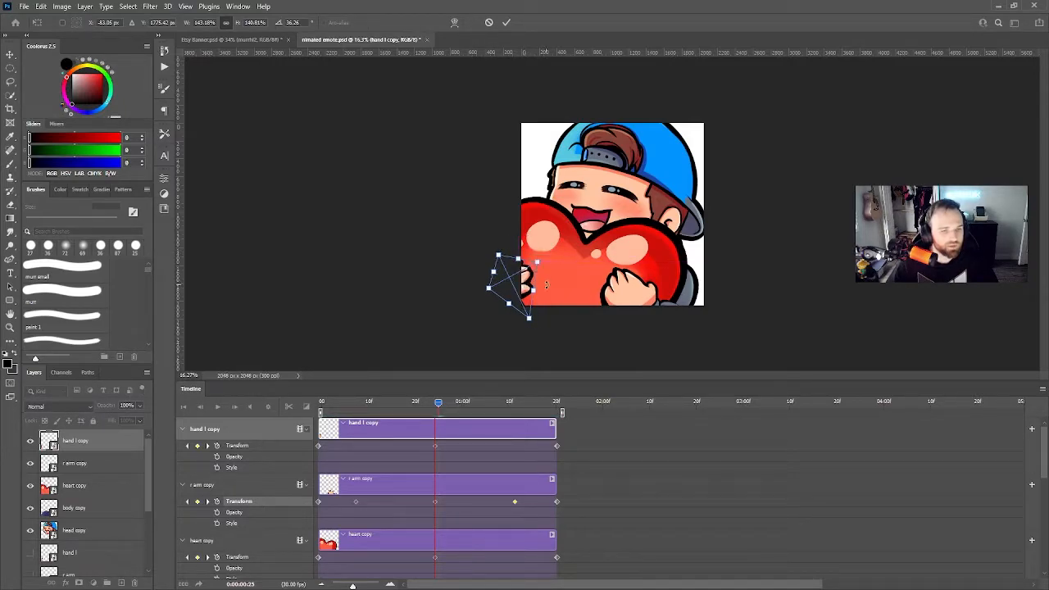
click(506, 22)
key(space)
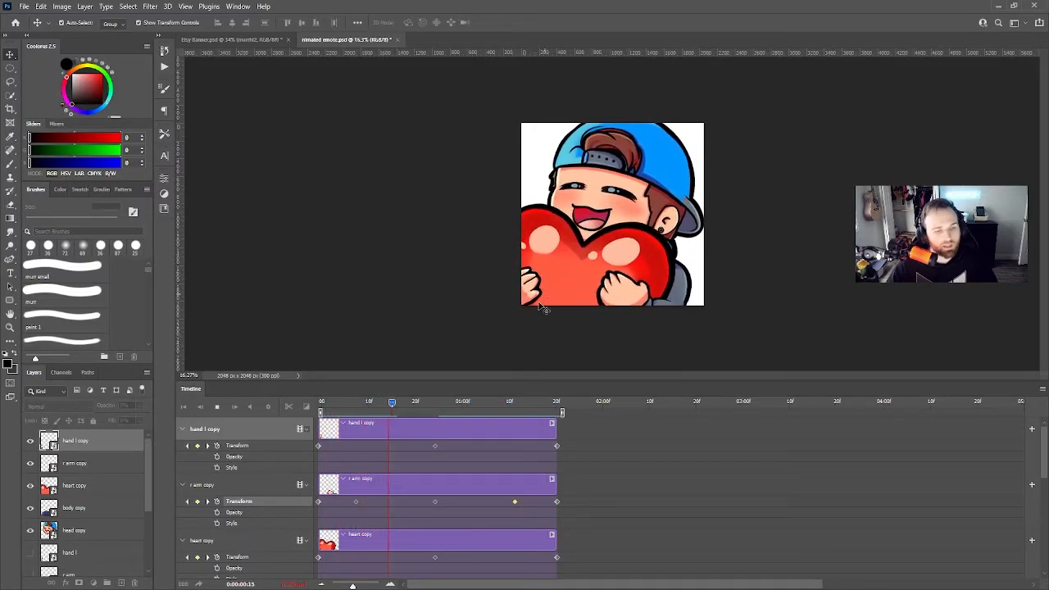
click(753, 304)
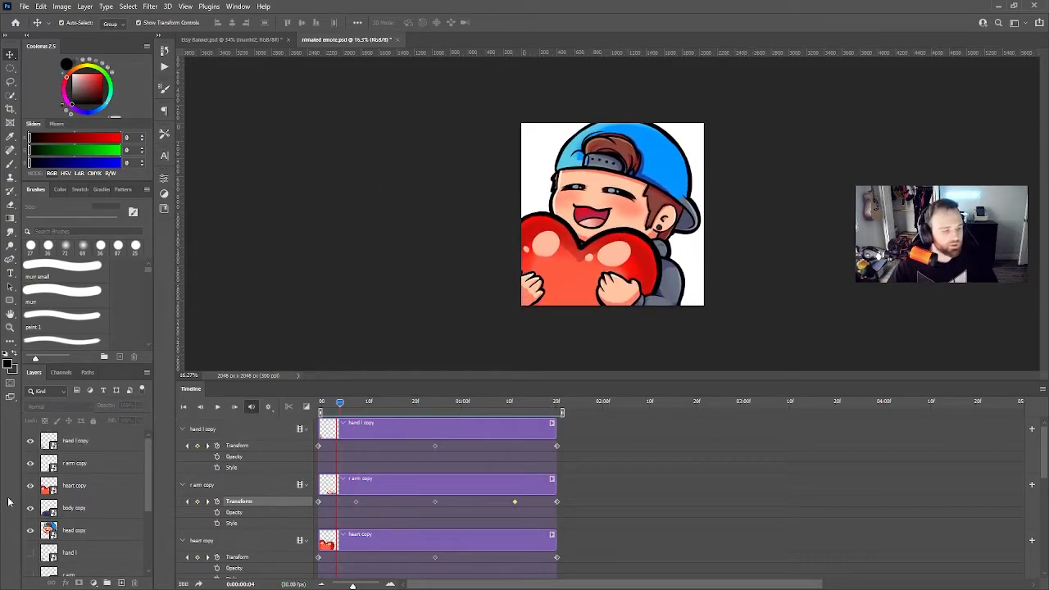
Hide the white Background layer so the emote has a transparent background
scroll(86, 548, down, 5)
click(39, 566)
click(31, 566)
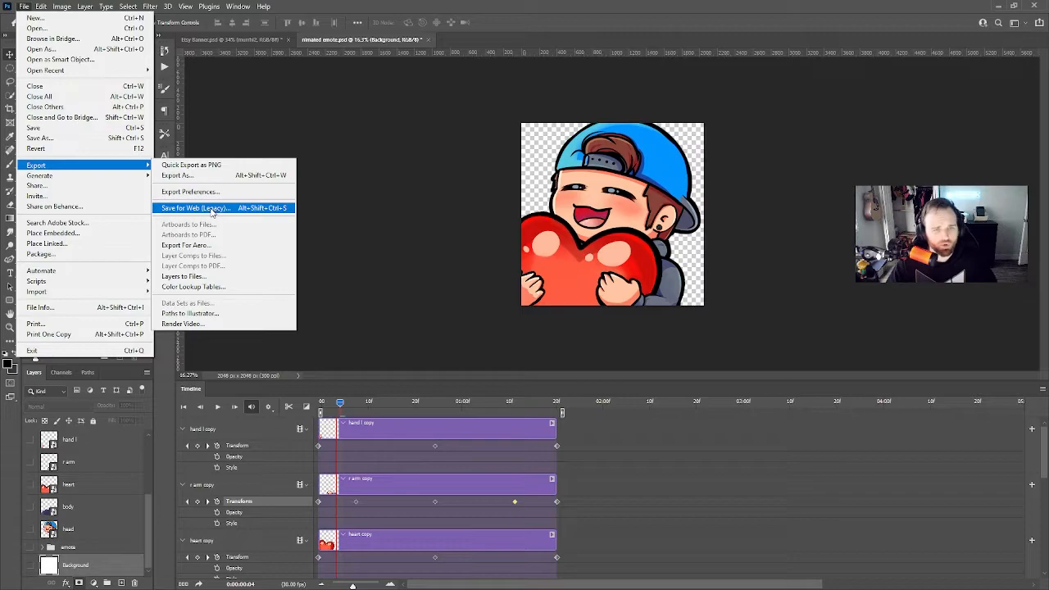
Render the work area as a 500 x 500 PNG image sequence at 30 fps with Straight - Unmatted alpha into the fliptest folder
click(195, 208)
click(26, 7)
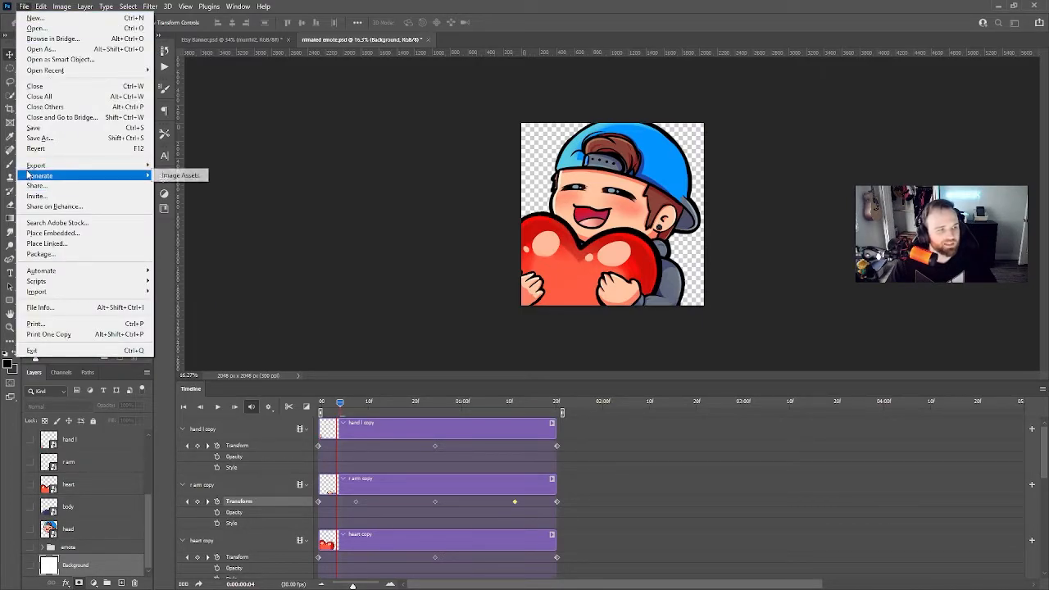
mouse_move(99, 166)
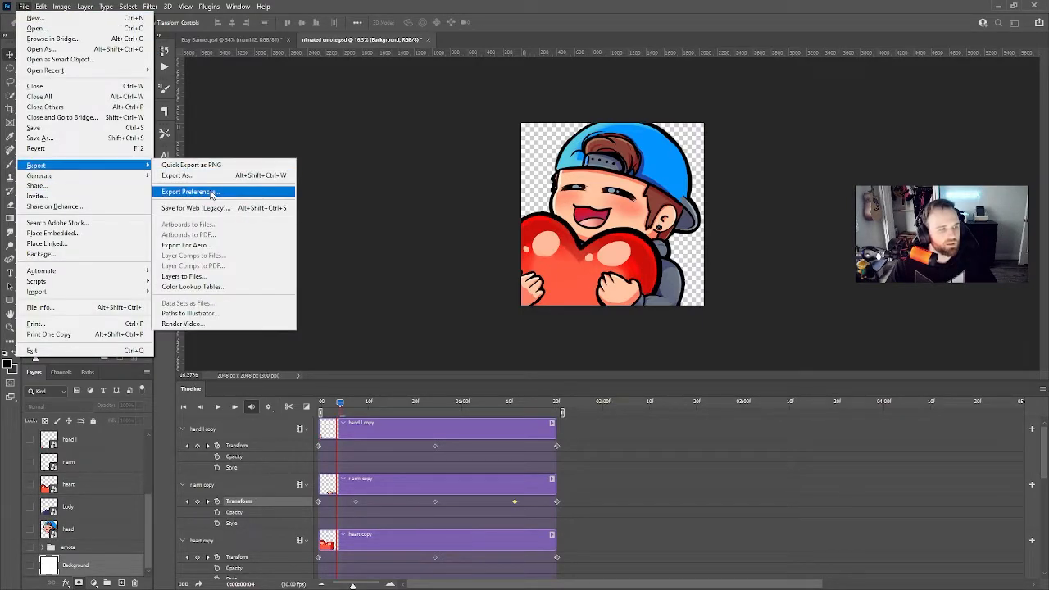
click(205, 324)
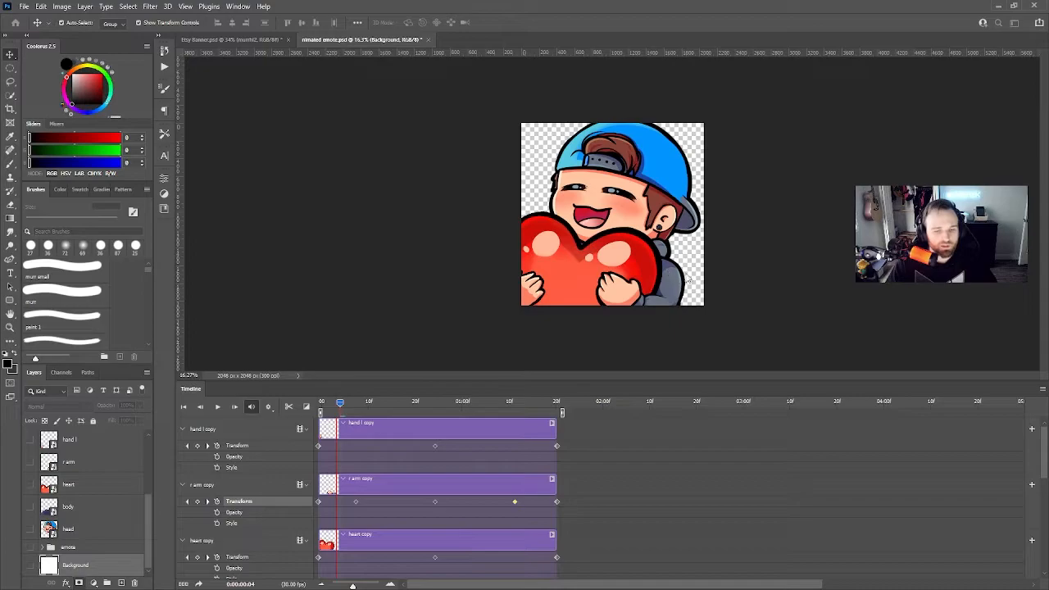
drag(724, 134, 720, 136)
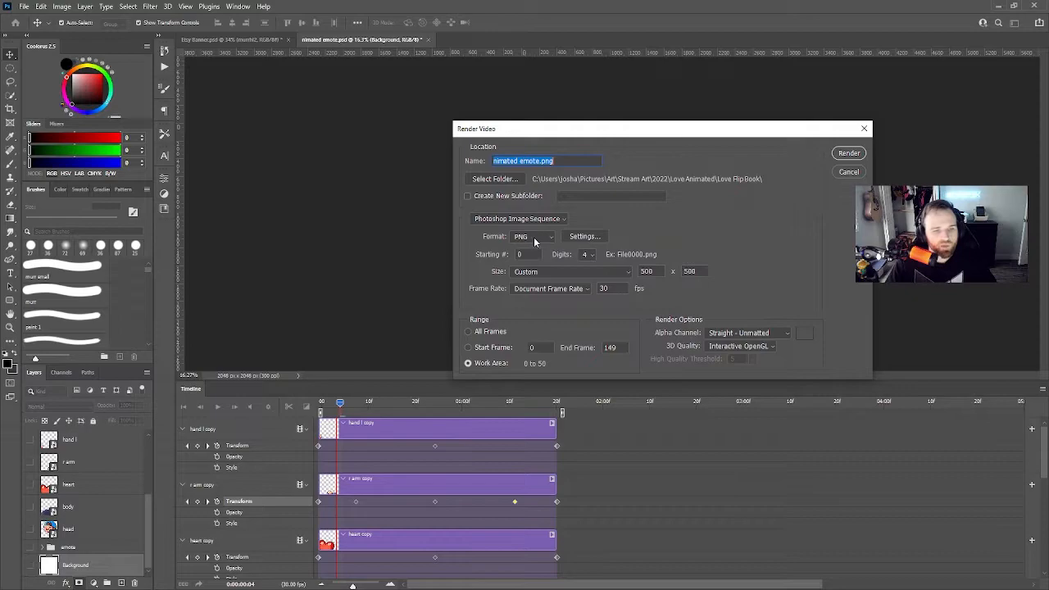
click(510, 239)
click(560, 236)
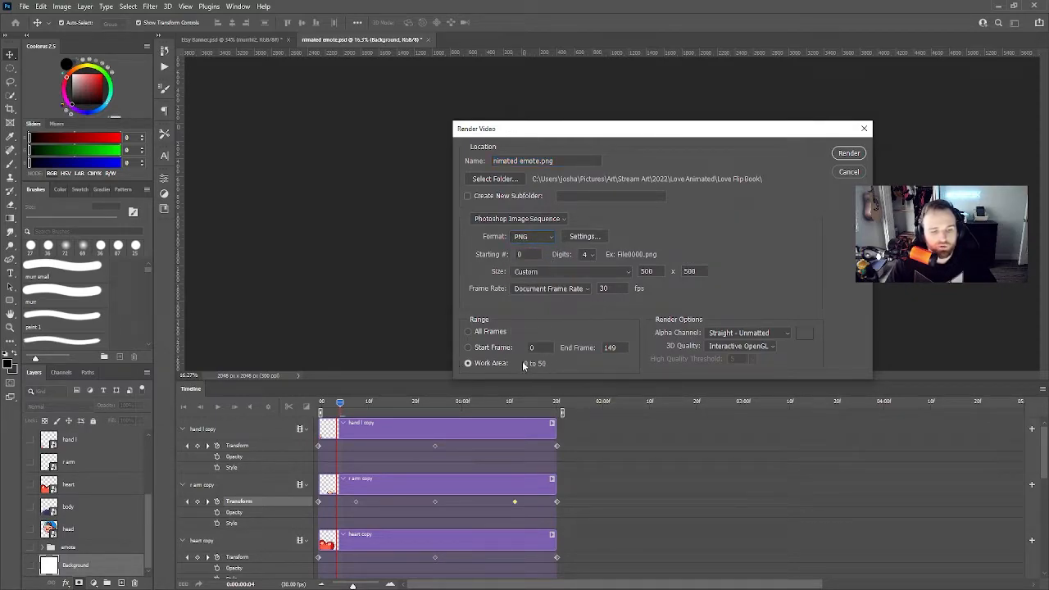
click(727, 334)
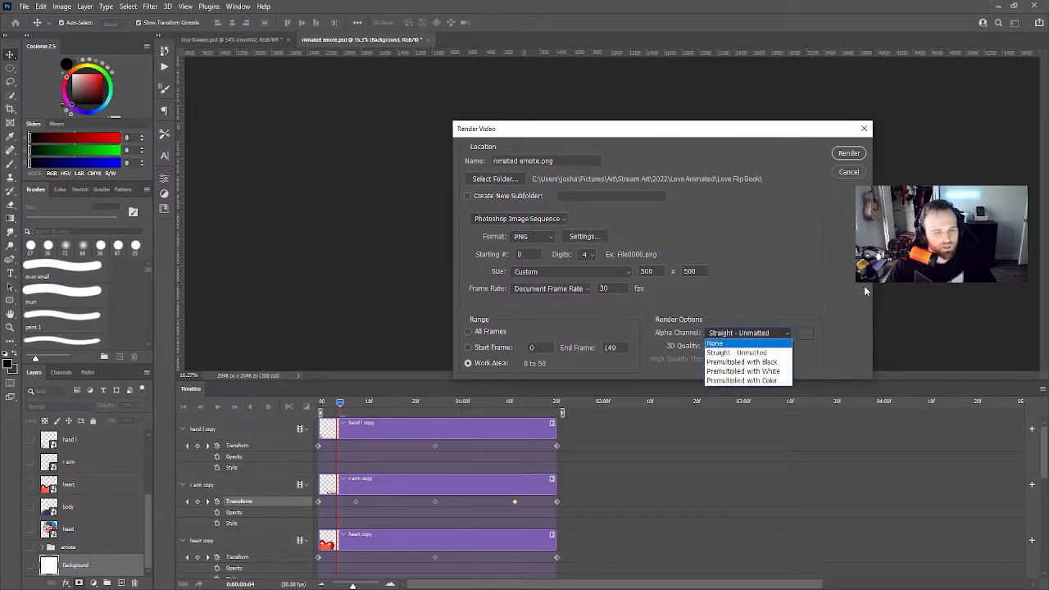
click(817, 315)
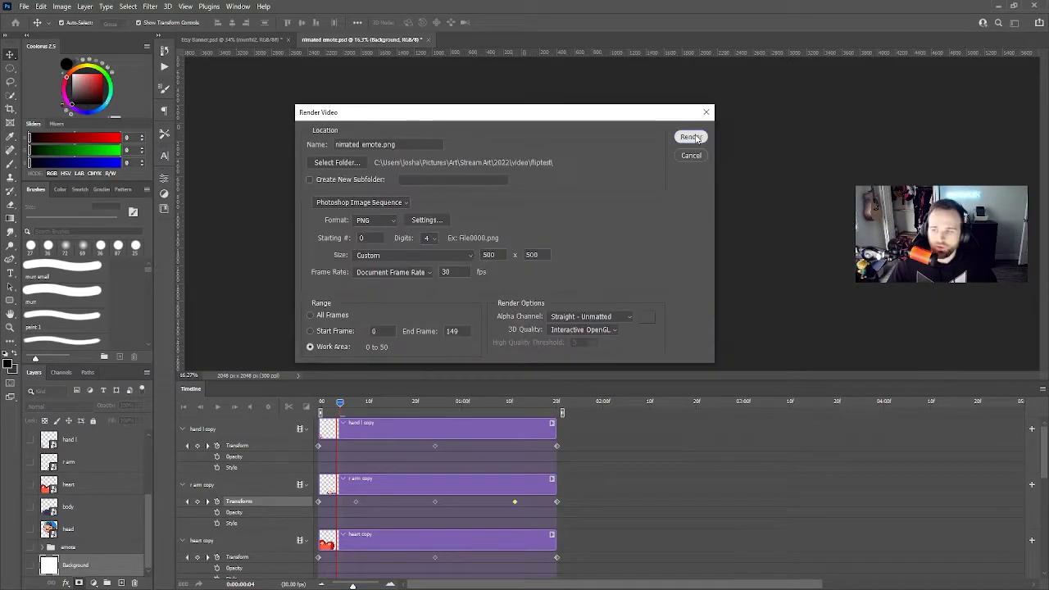
click(691, 136)
Examine the rendered PNG frames in the fliptest folder in File Explorer
drag(1048, 97, 560, 82)
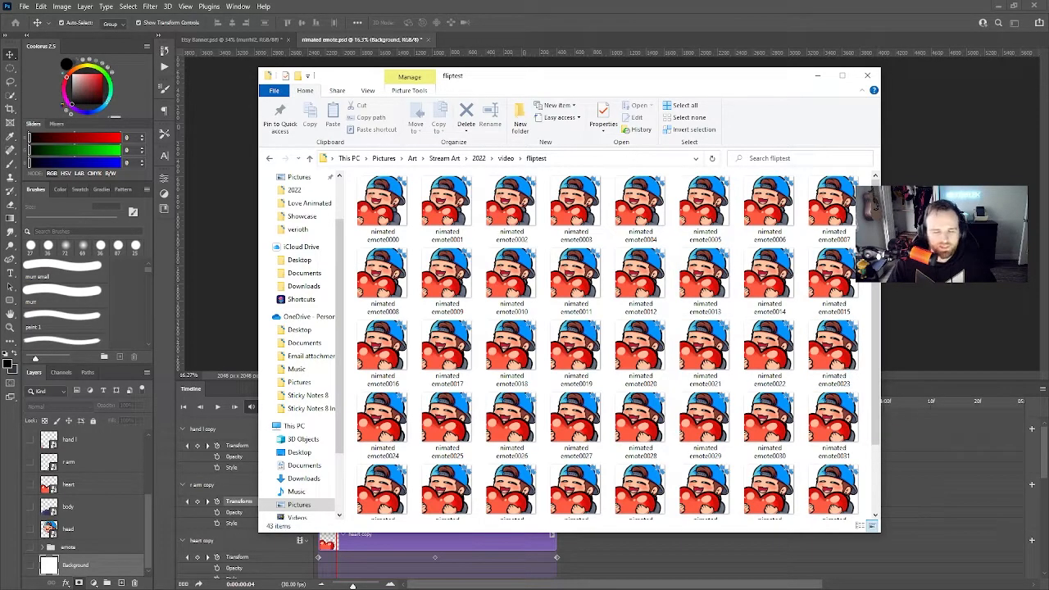
scroll(705, 349, down, 2)
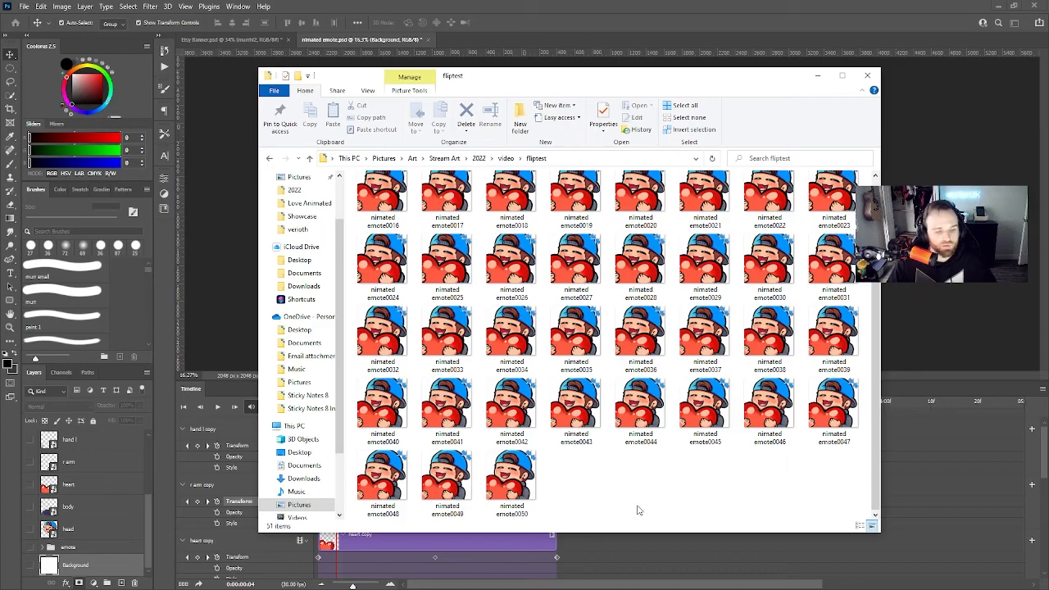
scroll(813, 496, up, 2)
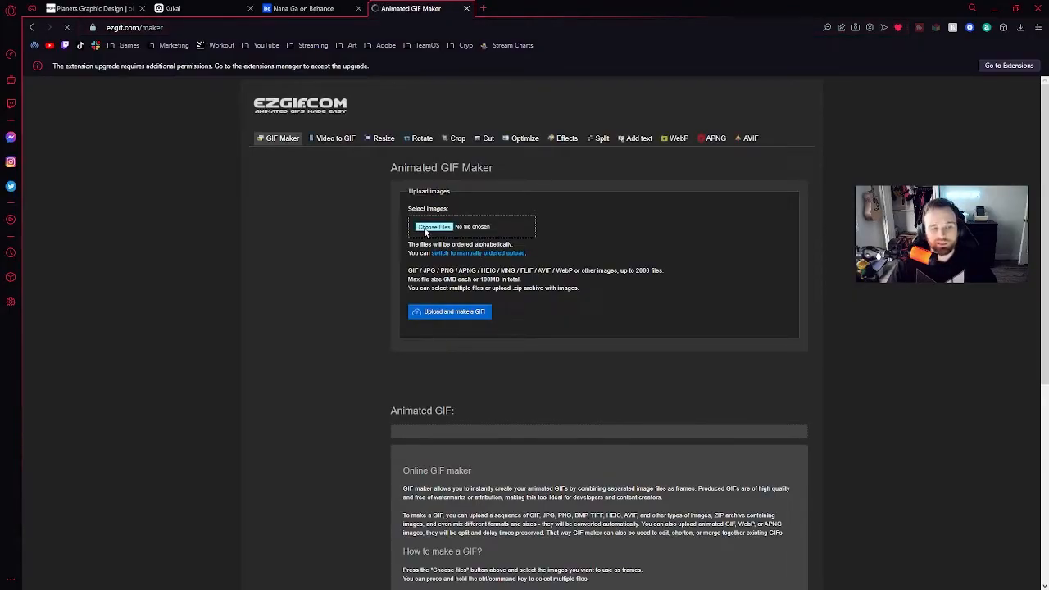
Switch to ezgif's Animated GIF Maker in the browser and browse to Stream Art\2022\video\fliptest to choose the images
click(435, 229)
click(188, 90)
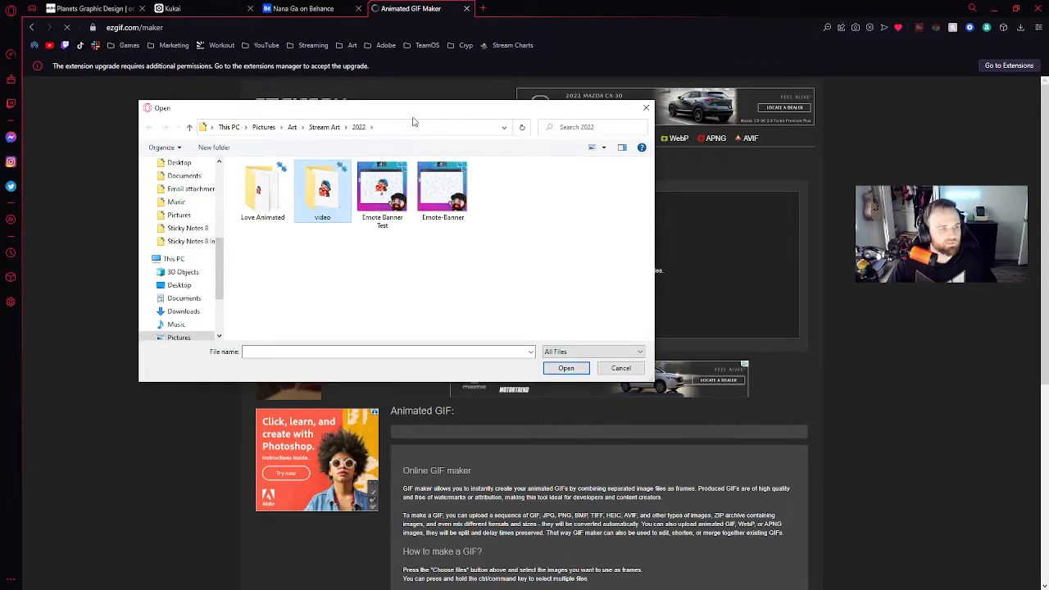
click(292, 127)
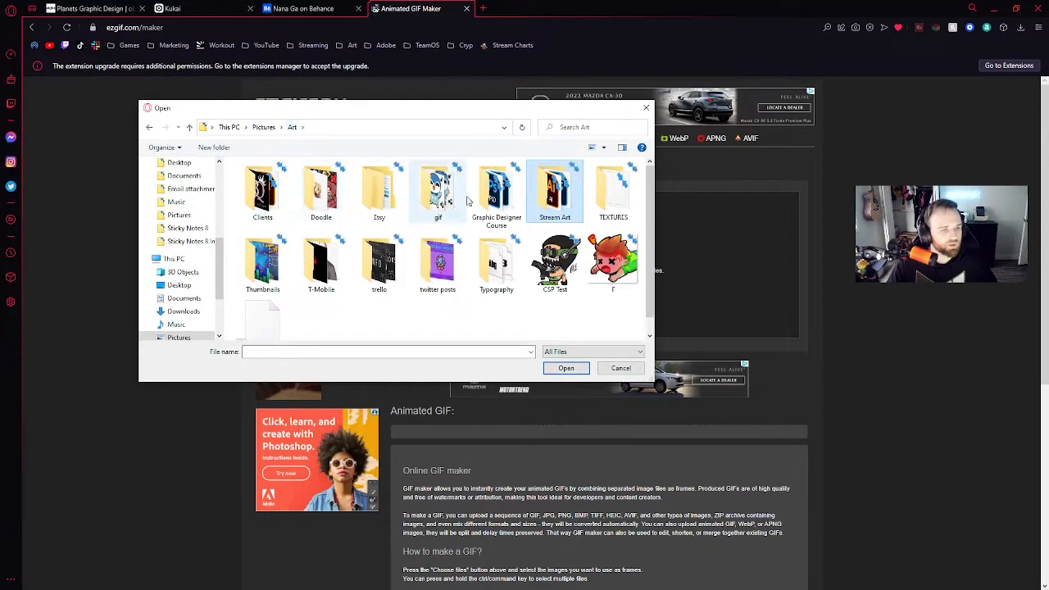
double_click(566, 188)
double_click(381, 190)
double_click(322, 194)
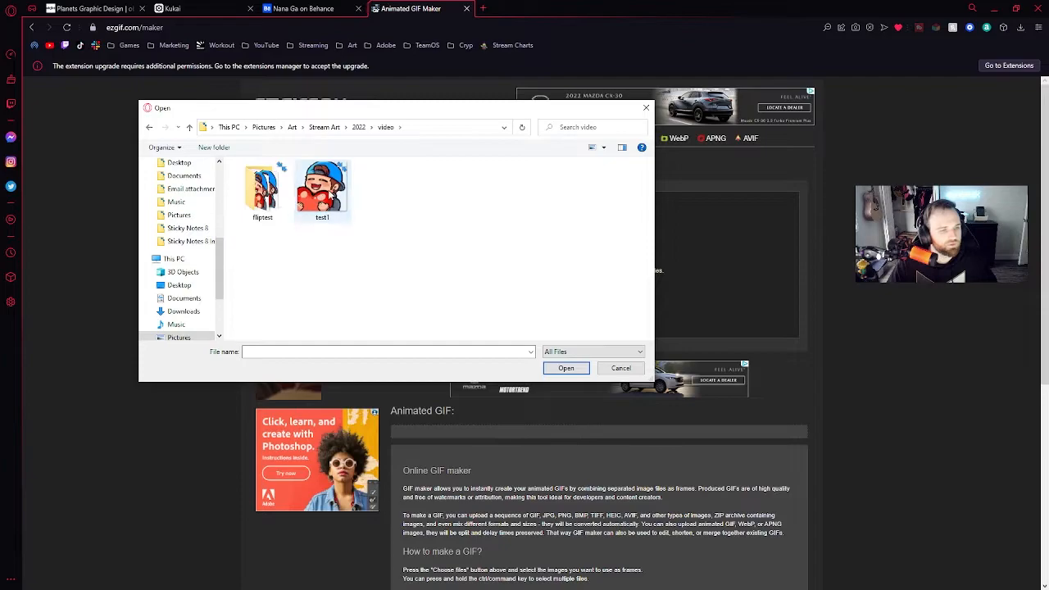
double_click(258, 195)
Choose all frames from nimated emote0000 through nimated emote0050 and upload them to make a GIF
click(262, 191)
scroll(263, 191, down, 3)
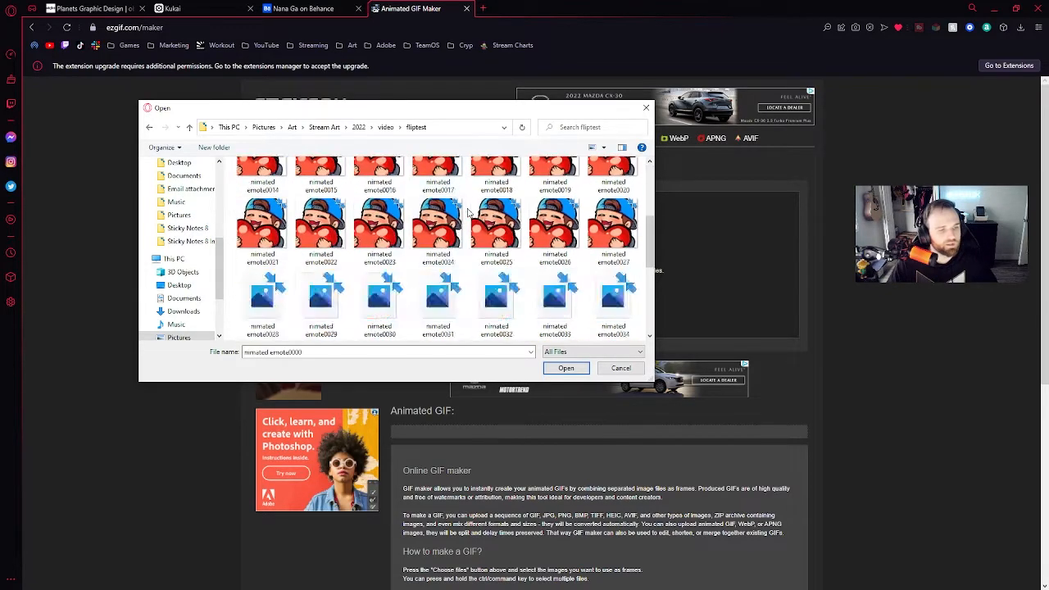
scroll(325, 316, down, 3)
shift+click(325, 315)
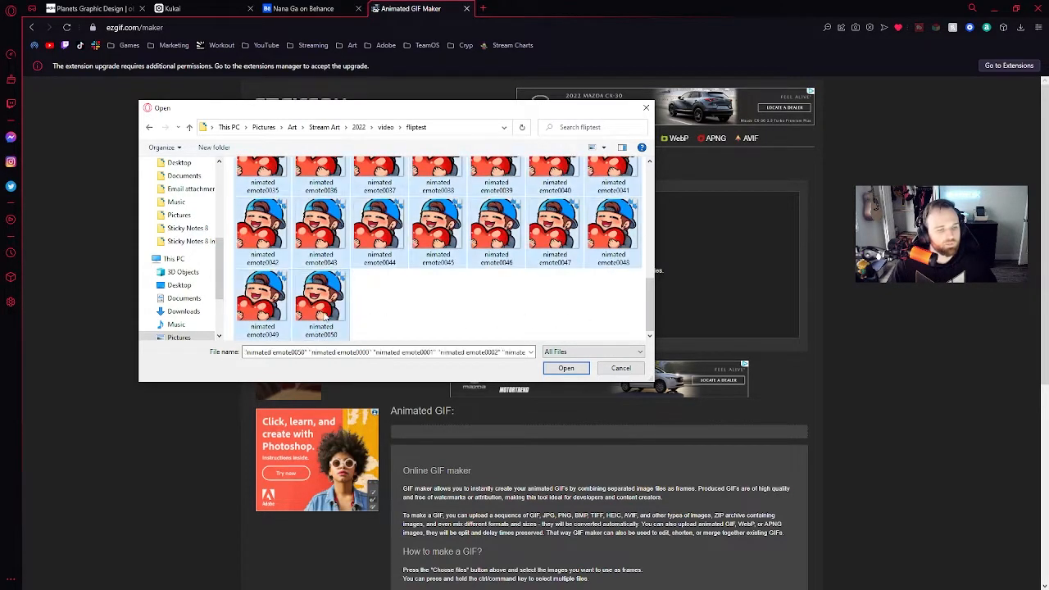
click(566, 369)
click(478, 314)
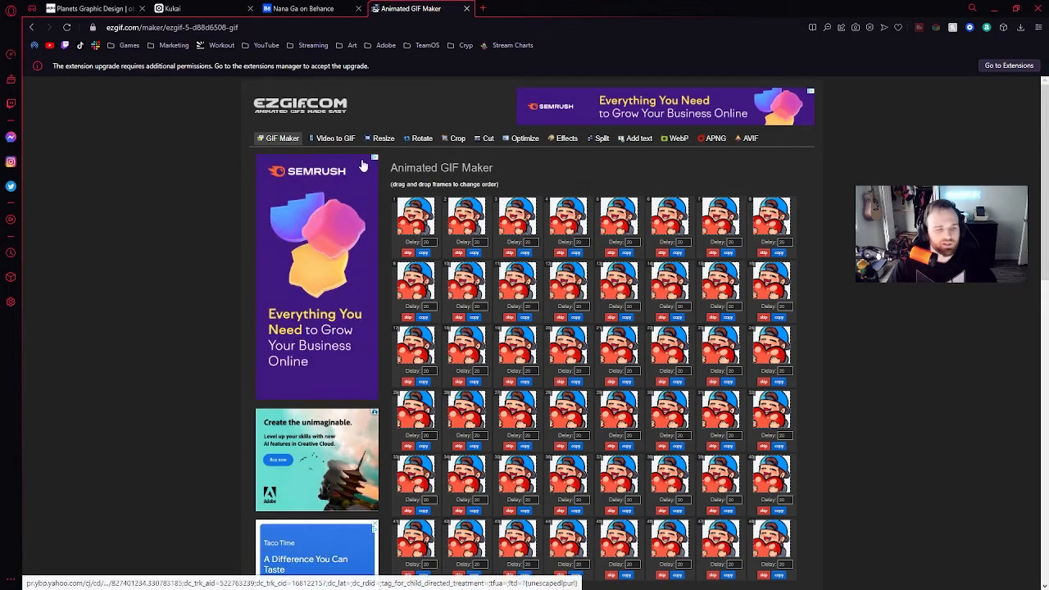
Set the GIF's delay time to 6, enable the option not to stack frames, and generate the GIF
scroll(385, 219, down, 2)
scroll(386, 220, down, 1)
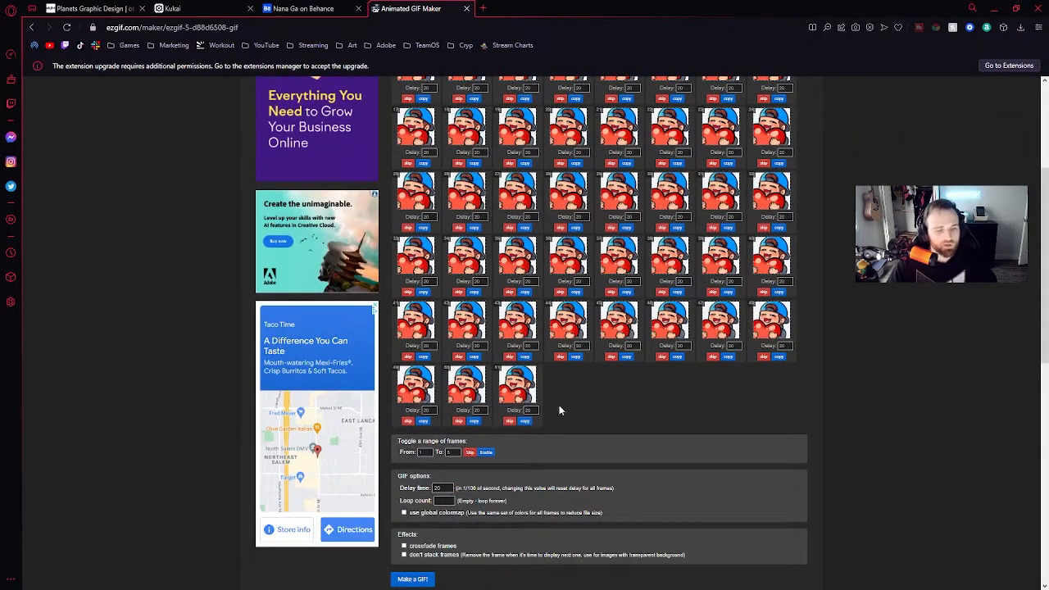
scroll(472, 428, down, 1)
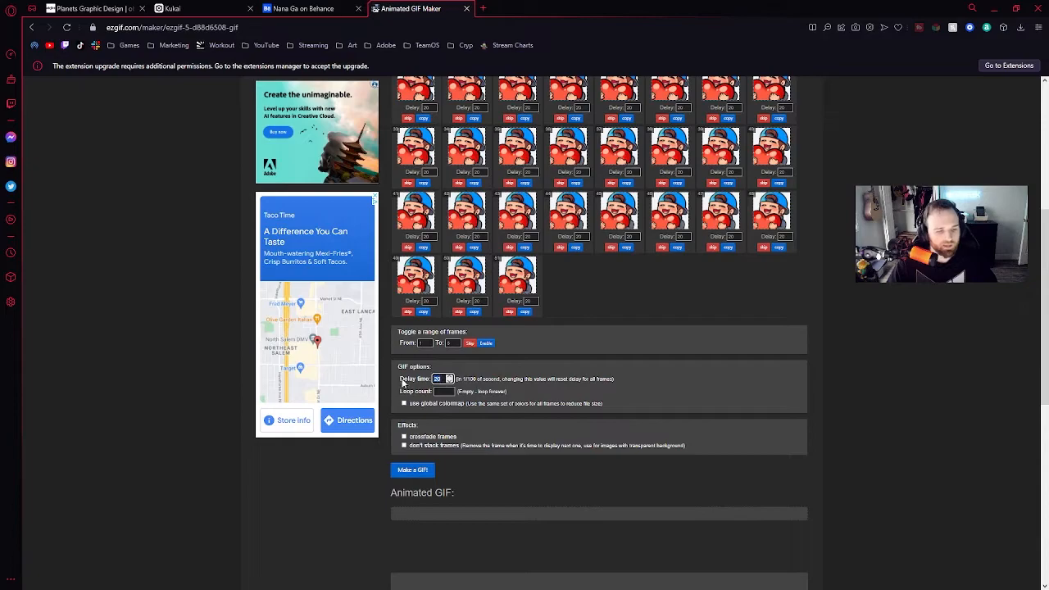
text(6)
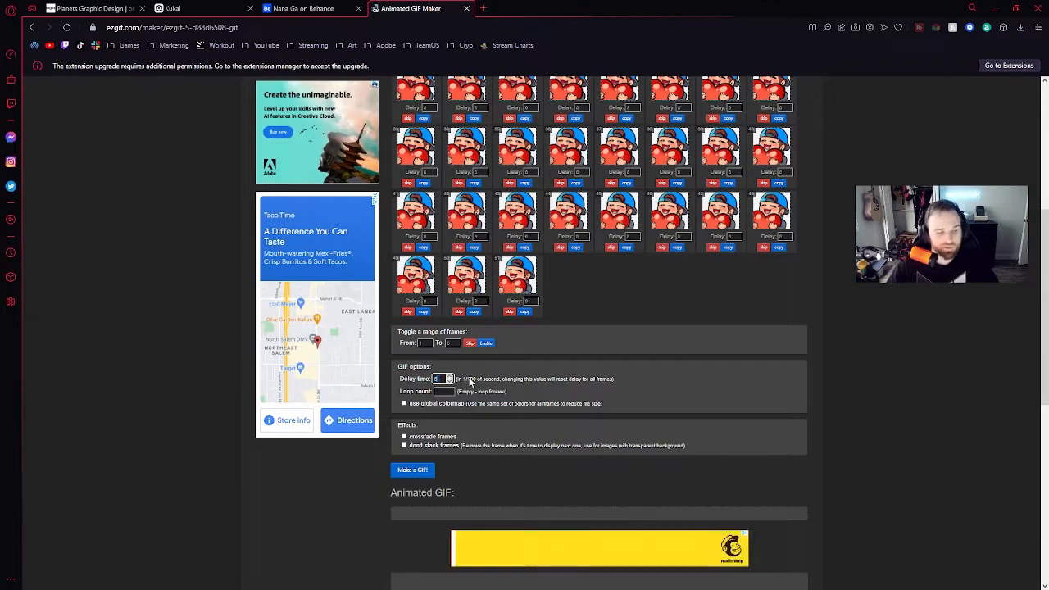
click(403, 446)
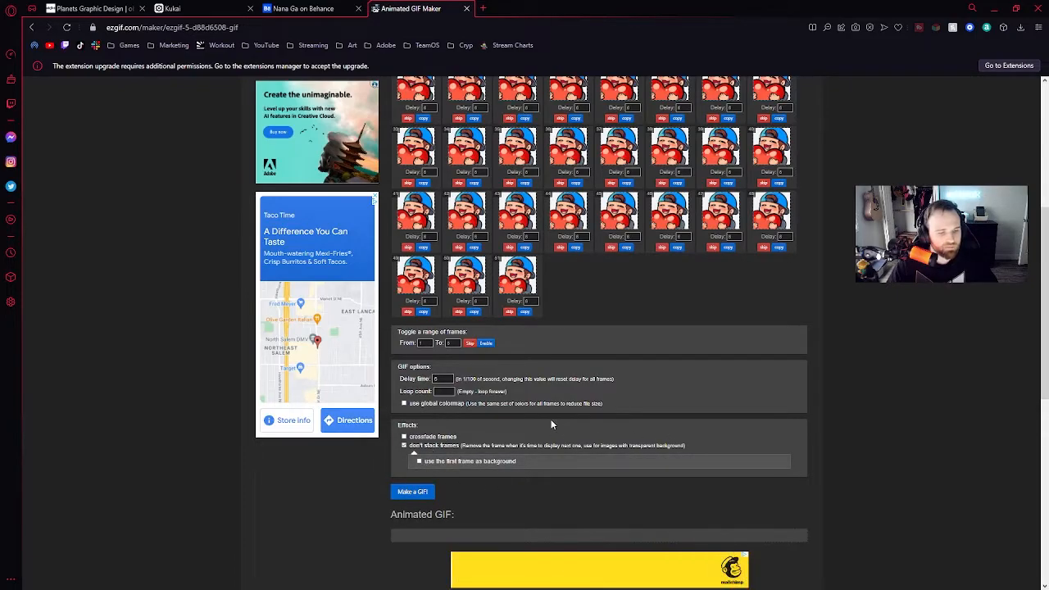
scroll(459, 455, down, 1)
click(418, 384)
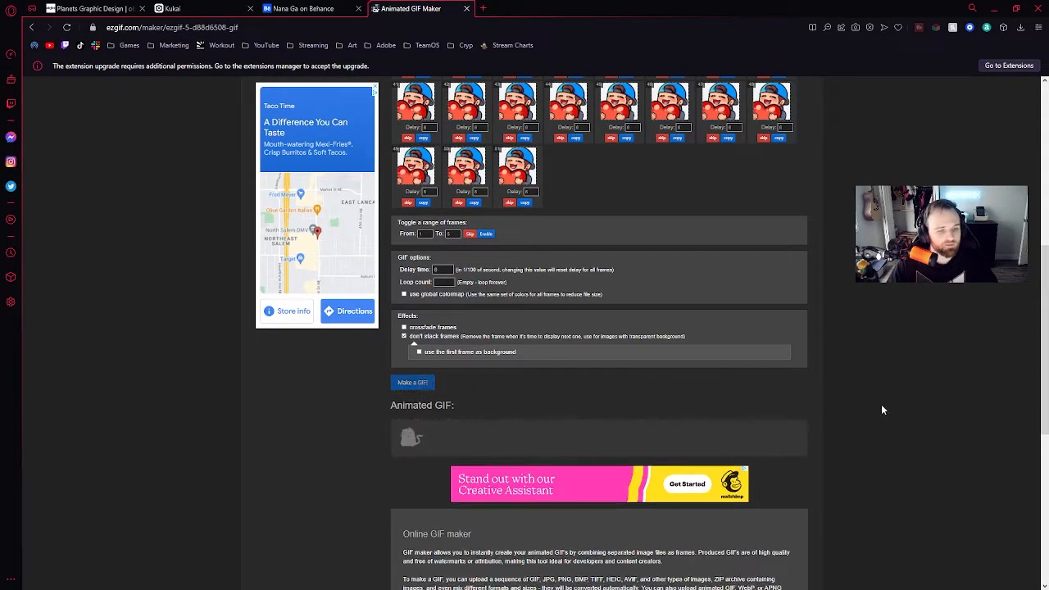
Download the generated GIF, show its download location, and return to the GIF maker page
click(761, 402)
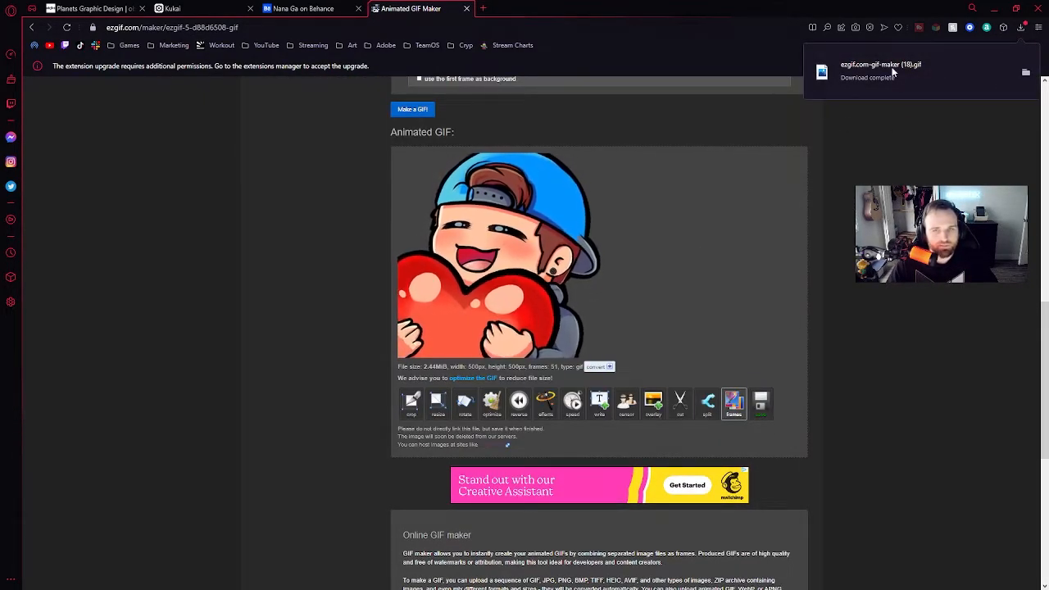
click(1026, 72)
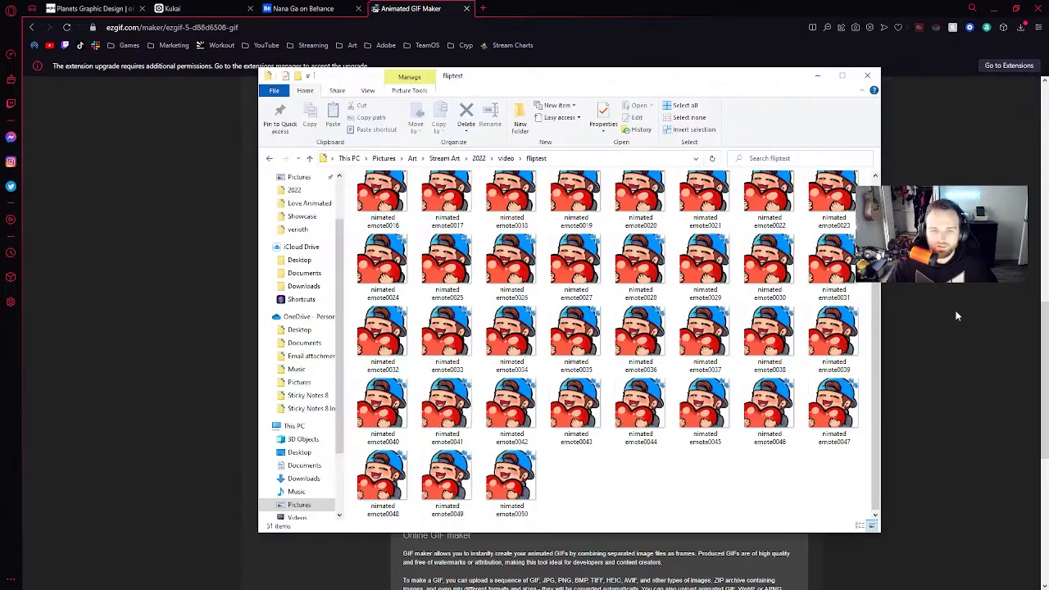
click(958, 317)
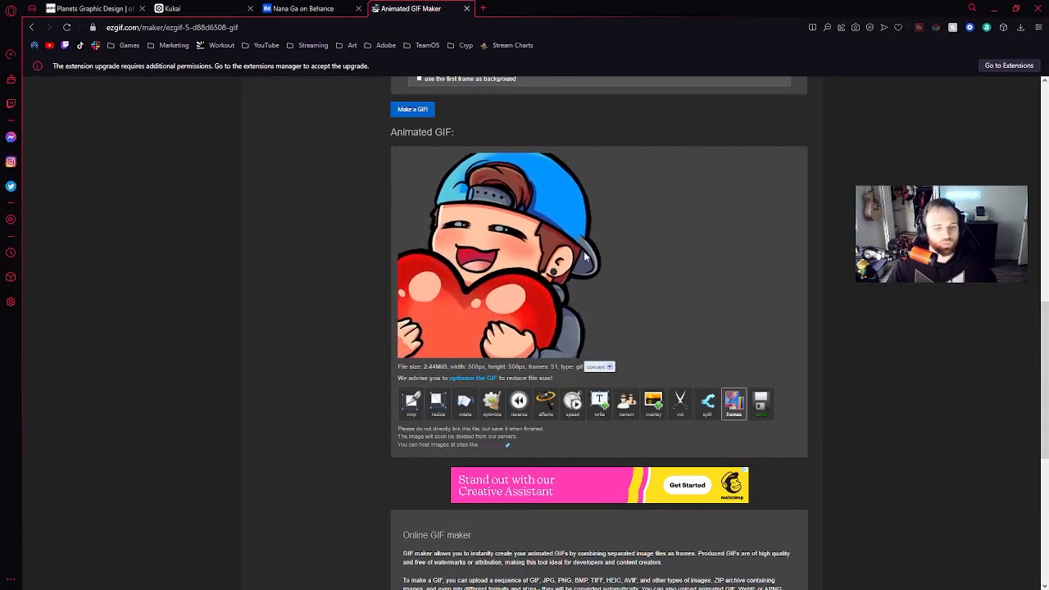
Open the GIF in the animation speed changer and apply 150% of current speed
click(576, 412)
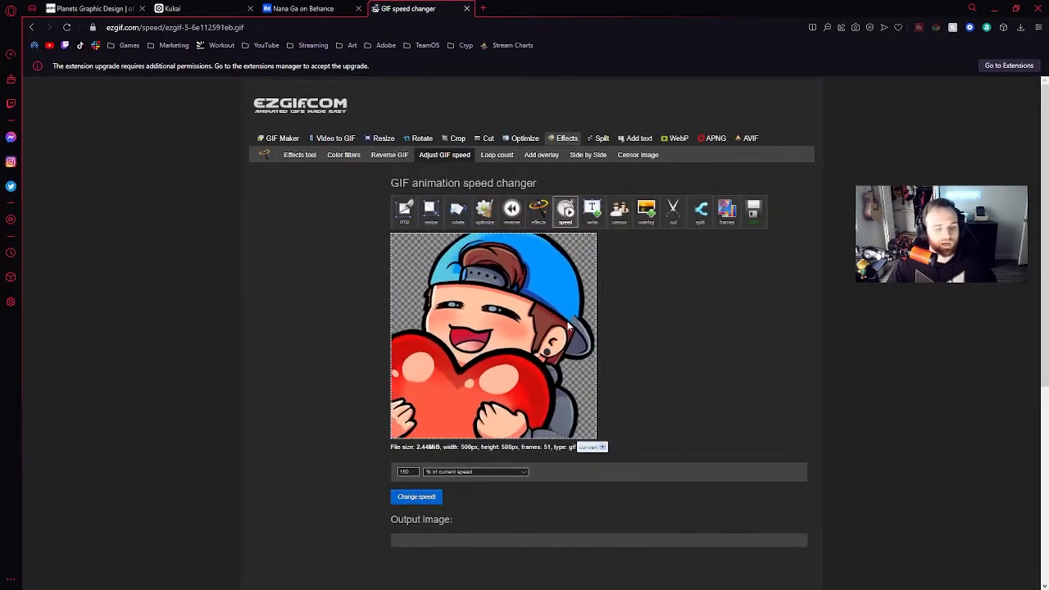
scroll(416, 451, down, 3)
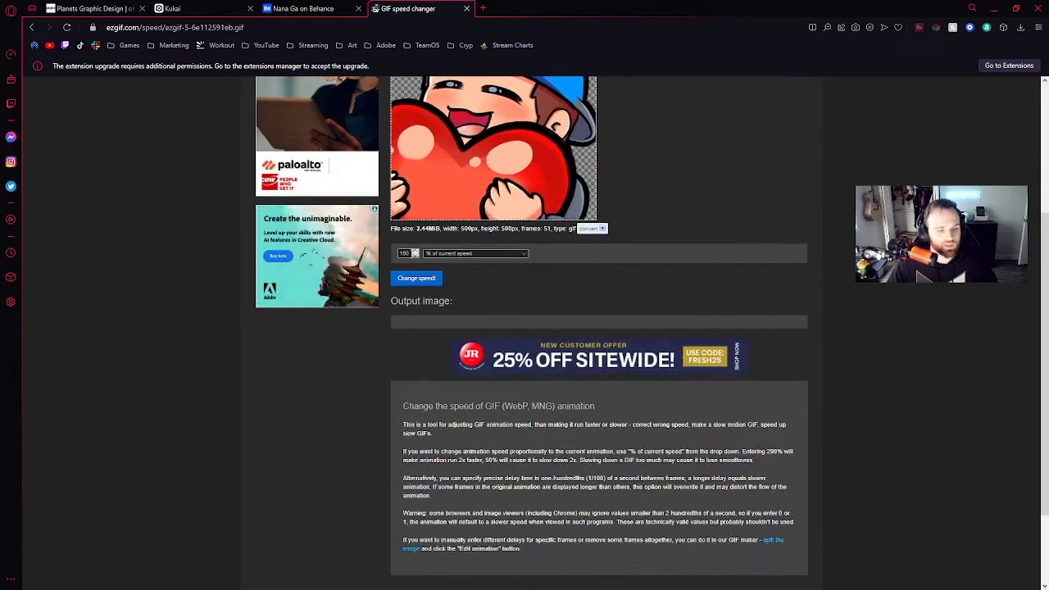
click(417, 278)
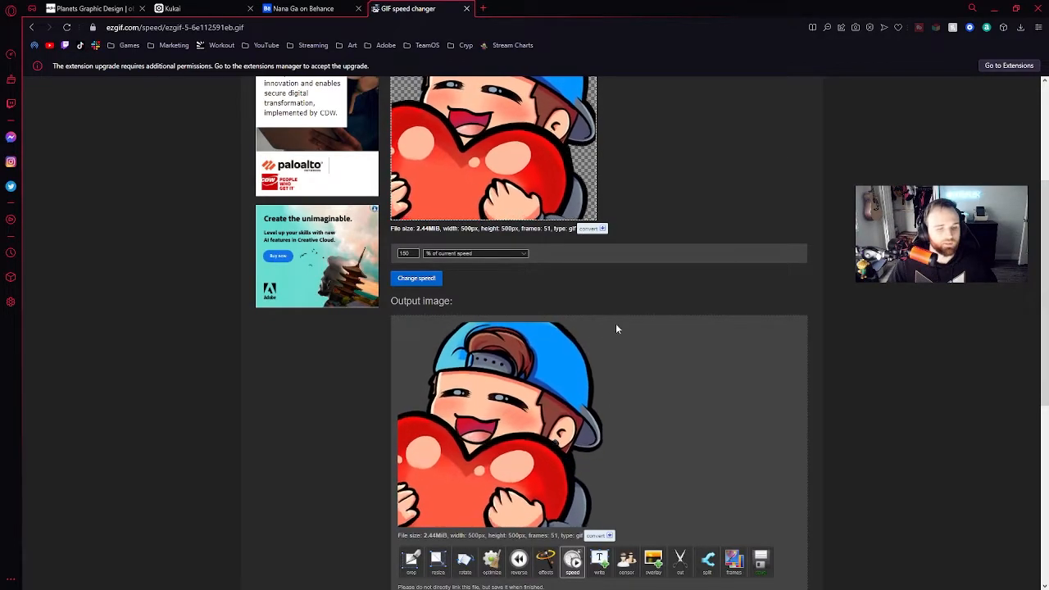
Try changing the GIF's speed to 500% of current speed
drag(409, 254, 386, 251)
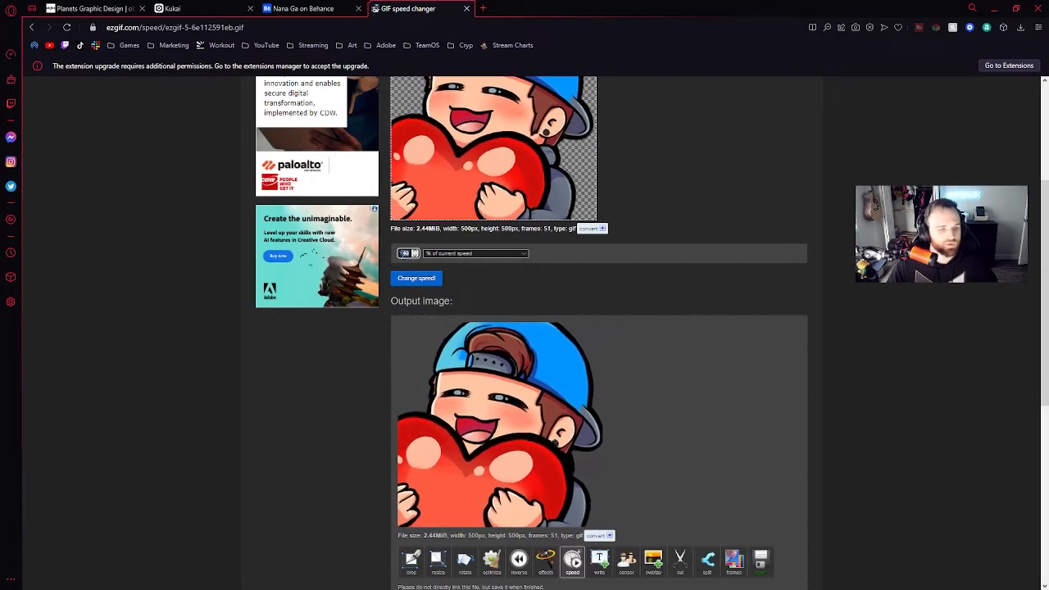
text(300)
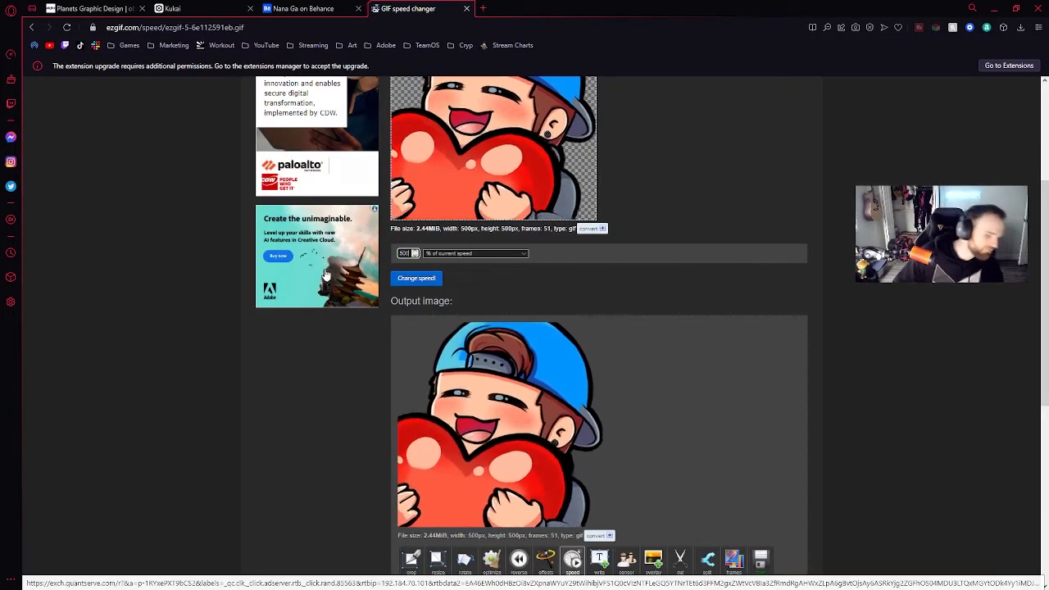
click(416, 278)
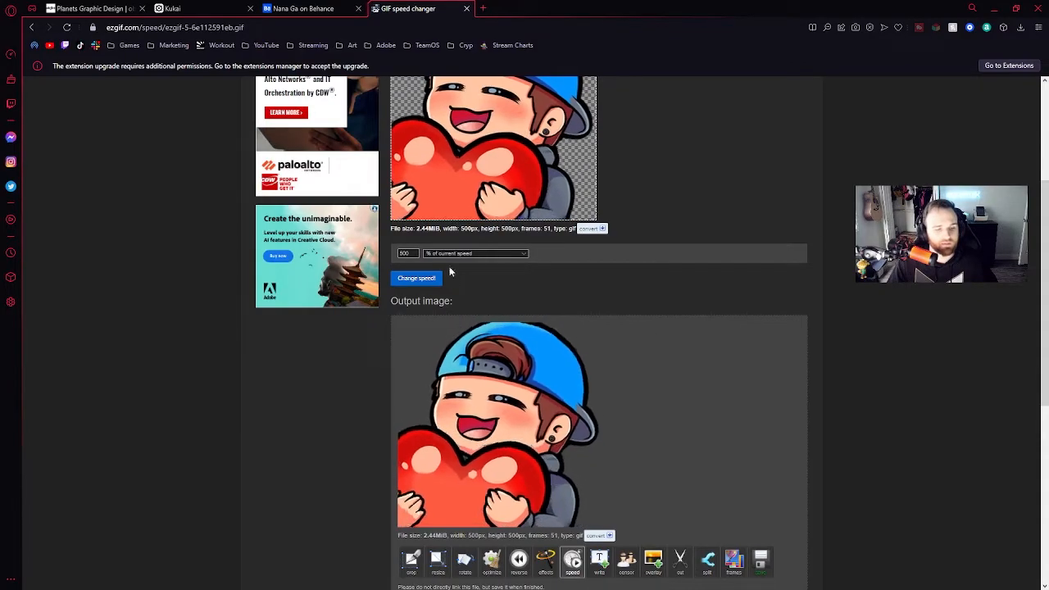
Apply 200% of current speed to the GIF and download the sped-up result
scroll(660, 398, down, 2)
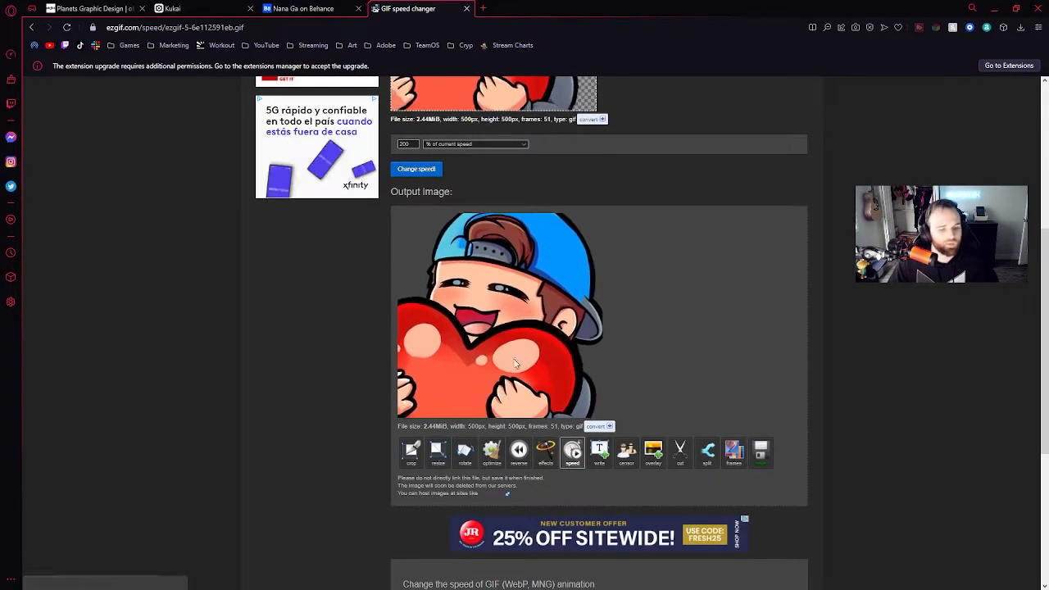
click(762, 453)
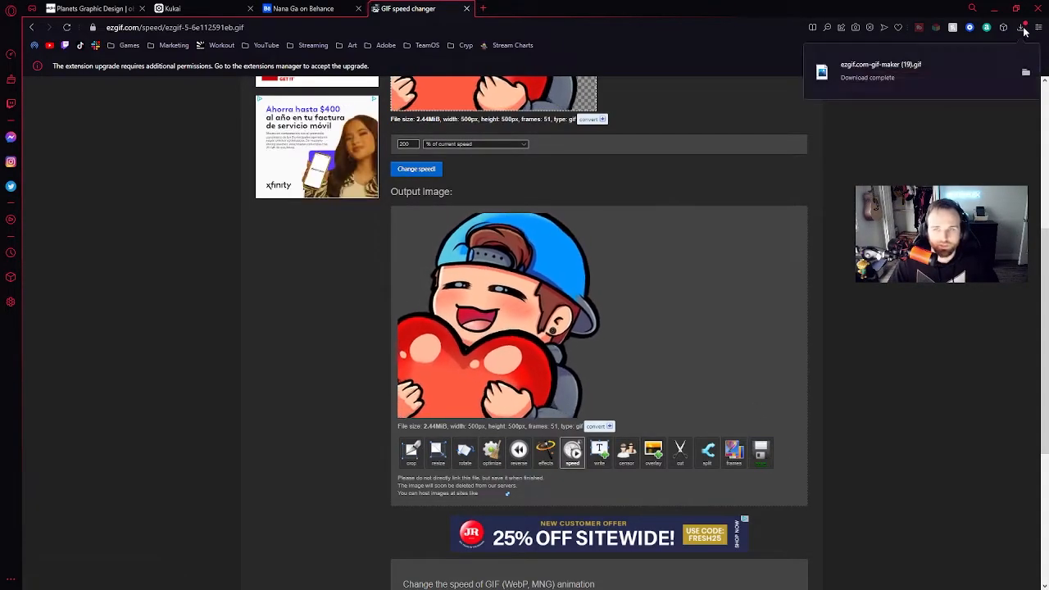
Resize the sped-up GIF to 112 px wide and 112 px high and download the result
click(438, 453)
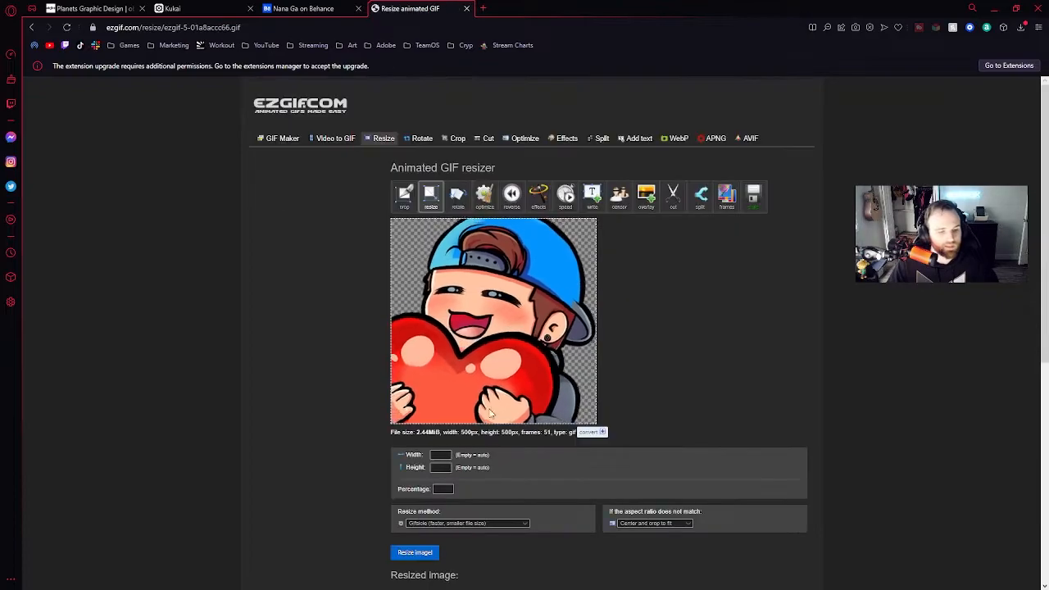
text(112)
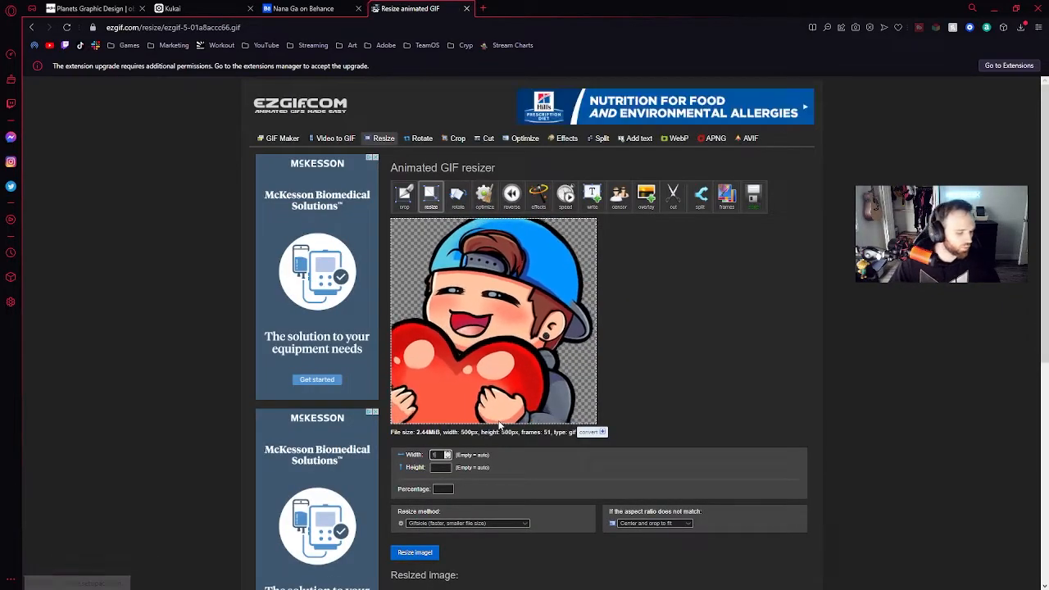
key(Tab)
text(112)
key(Tab)
scroll(533, 478, down, 2)
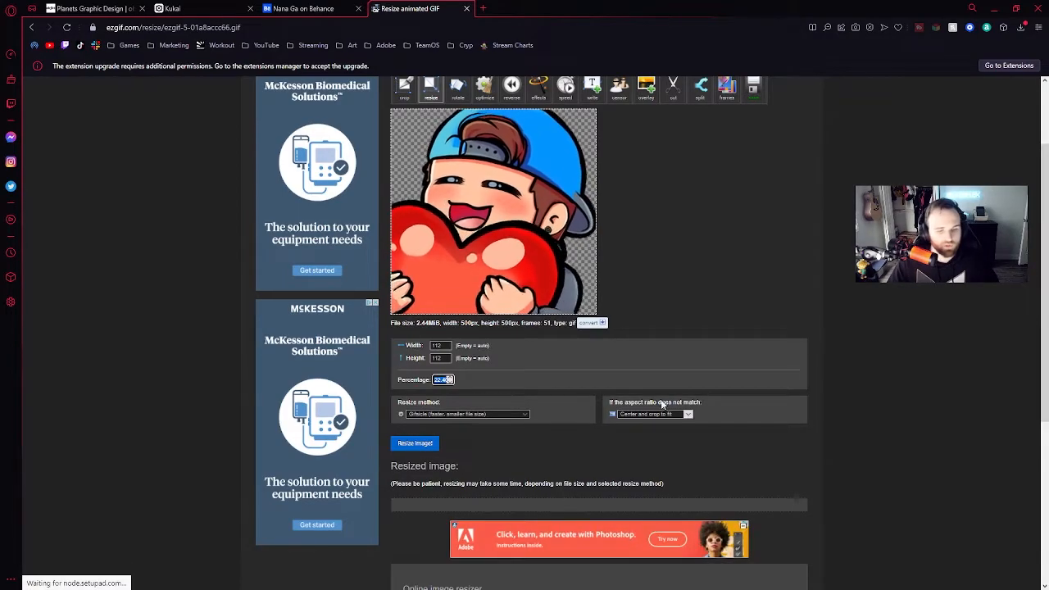
click(416, 443)
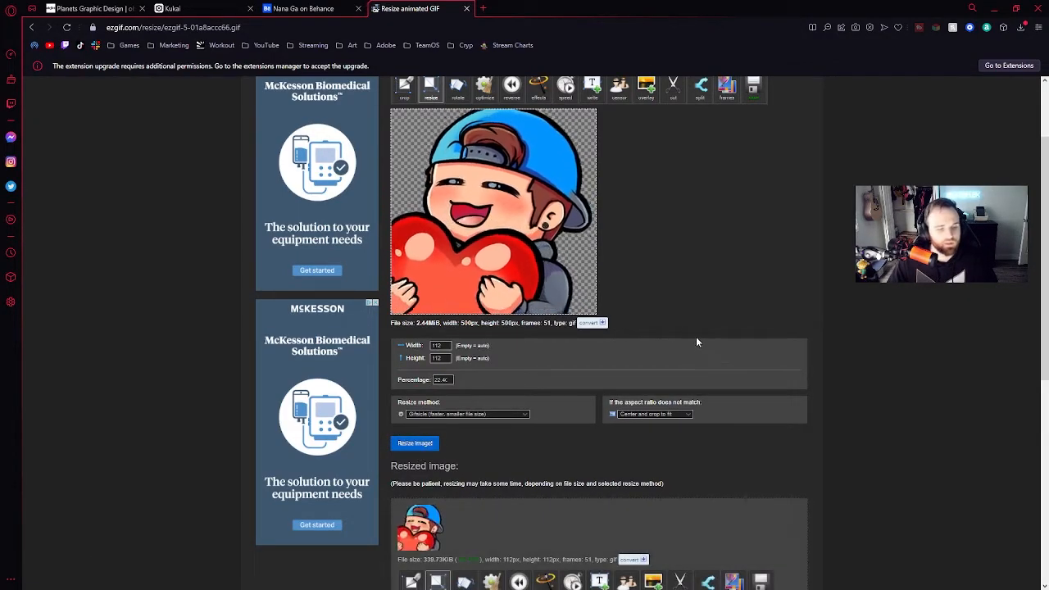
scroll(698, 337, down, 4)
click(761, 365)
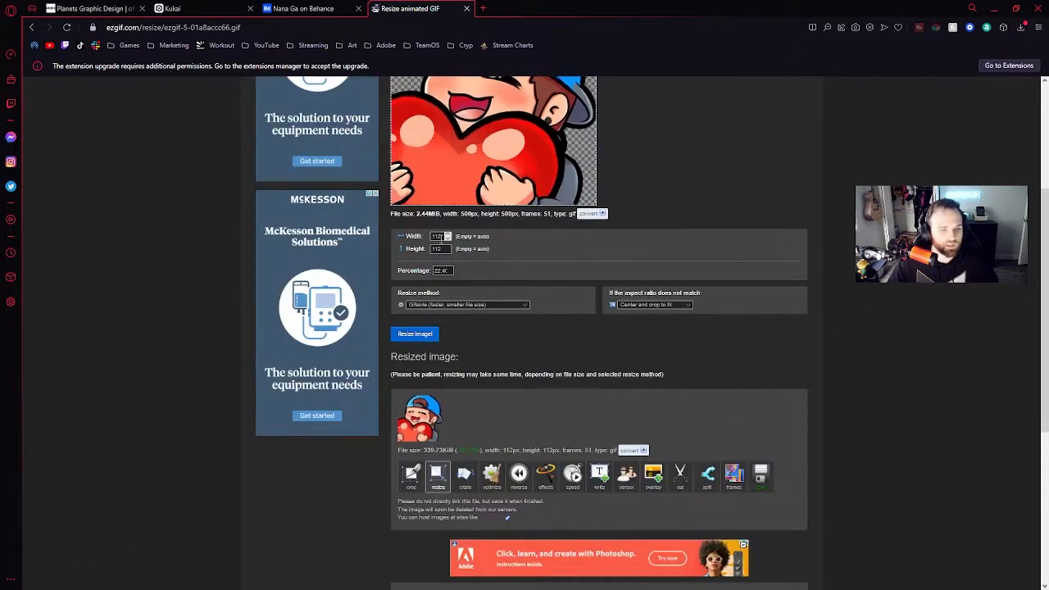
Resize the GIF to 56 by 56 px and download this smaller version
drag(445, 236, 418, 249)
text(56)
key(Tab)
text(56)
click(415, 333)
scroll(595, 408, down, 1)
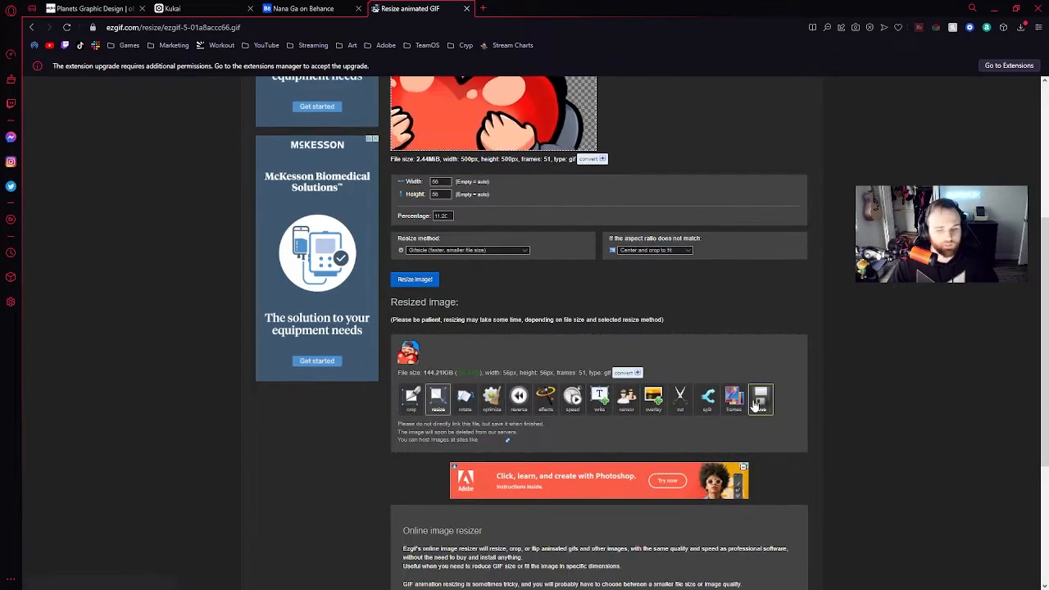
click(761, 397)
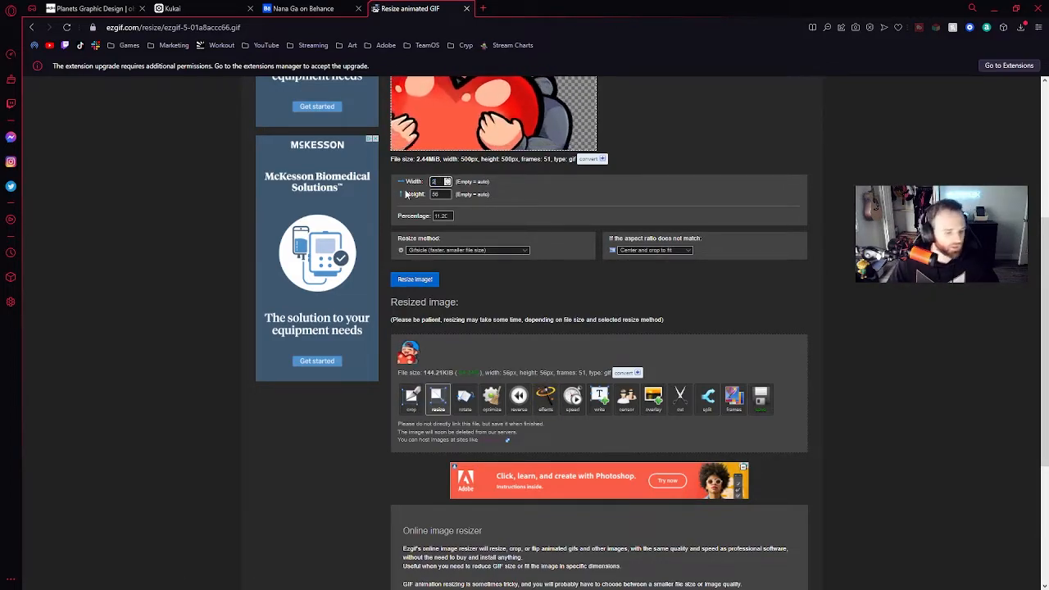
Resize the GIF to 28 by 28 px and download this smallest version
click(412, 281)
click(761, 383)
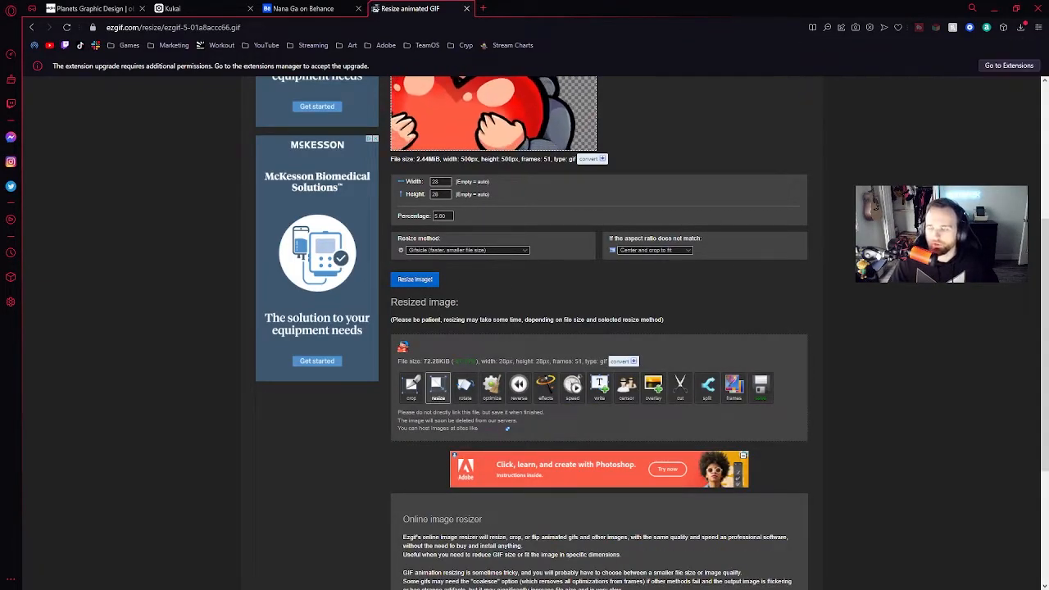
Open the Twitch creator dashboard in a new tab and go to the Emotes page under Viewer Rewards
key(ctrl+t)
click(65, 46)
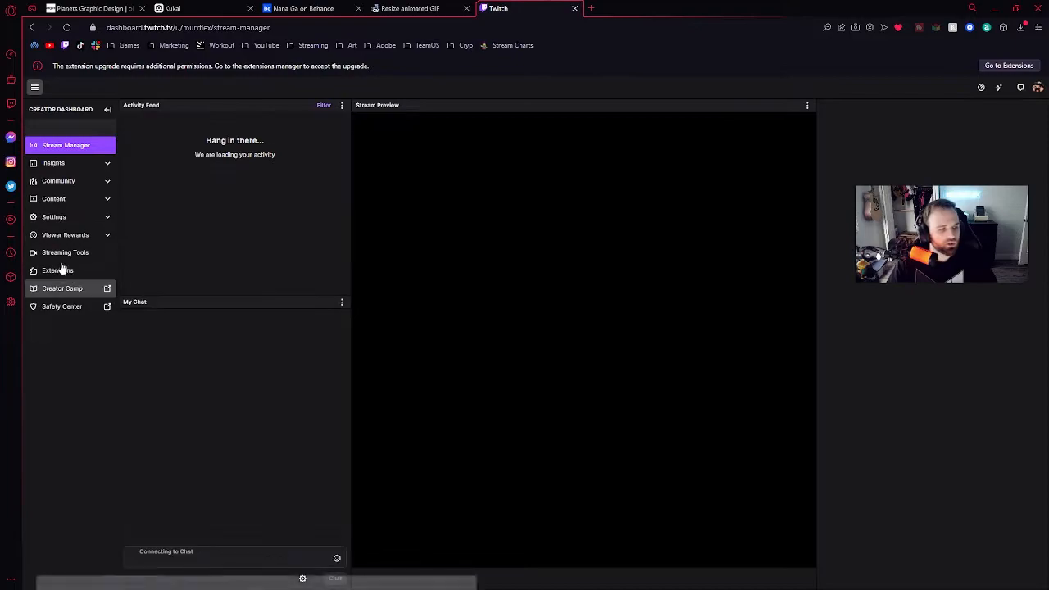
click(67, 217)
click(70, 255)
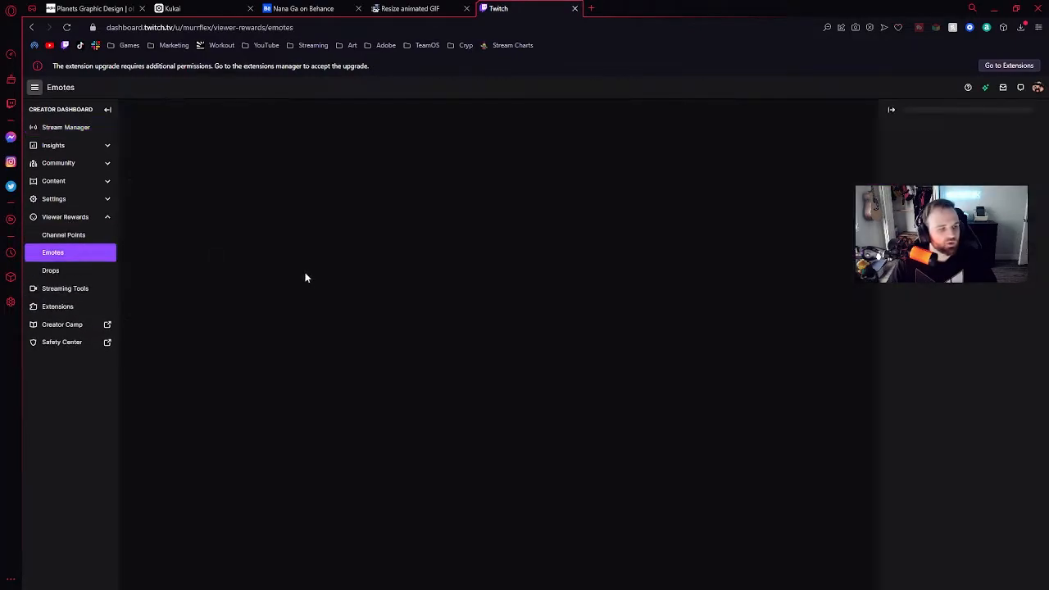
scroll(537, 336, down, 2)
Start a new animated subscriber emote and choose the 112 GIF from the video folder for upload
click(536, 337)
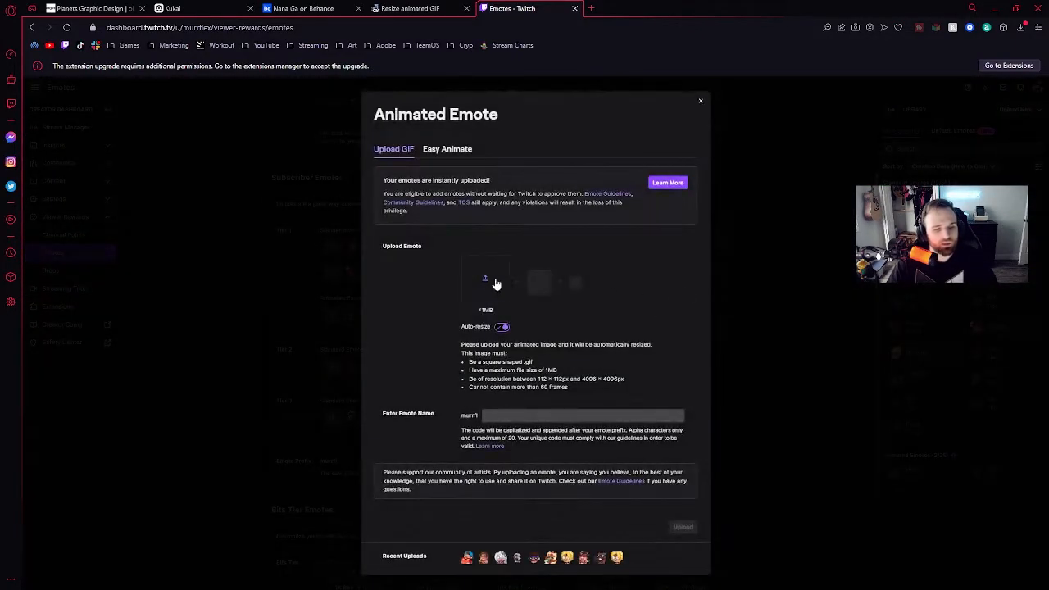
click(484, 285)
click(442, 195)
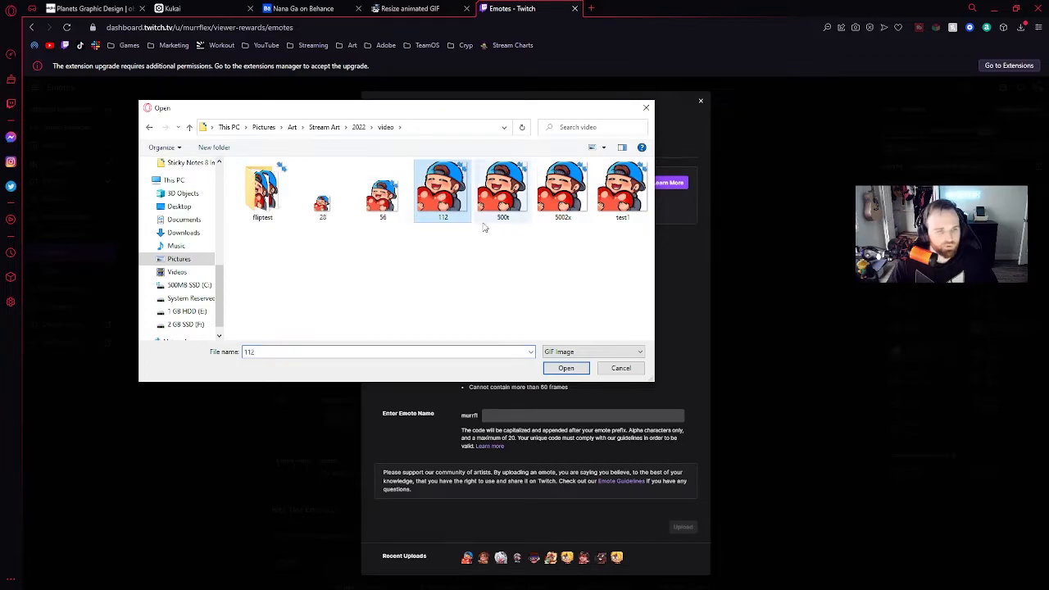
double_click(447, 197)
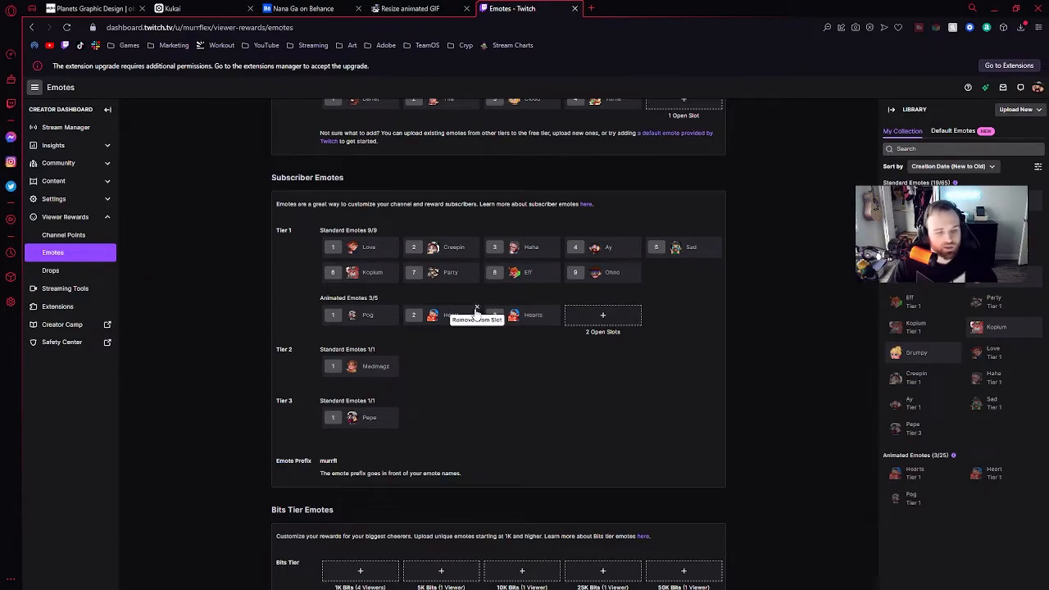
Remove the Heart emote from the second Tier 1 animated emote slot
click(477, 310)
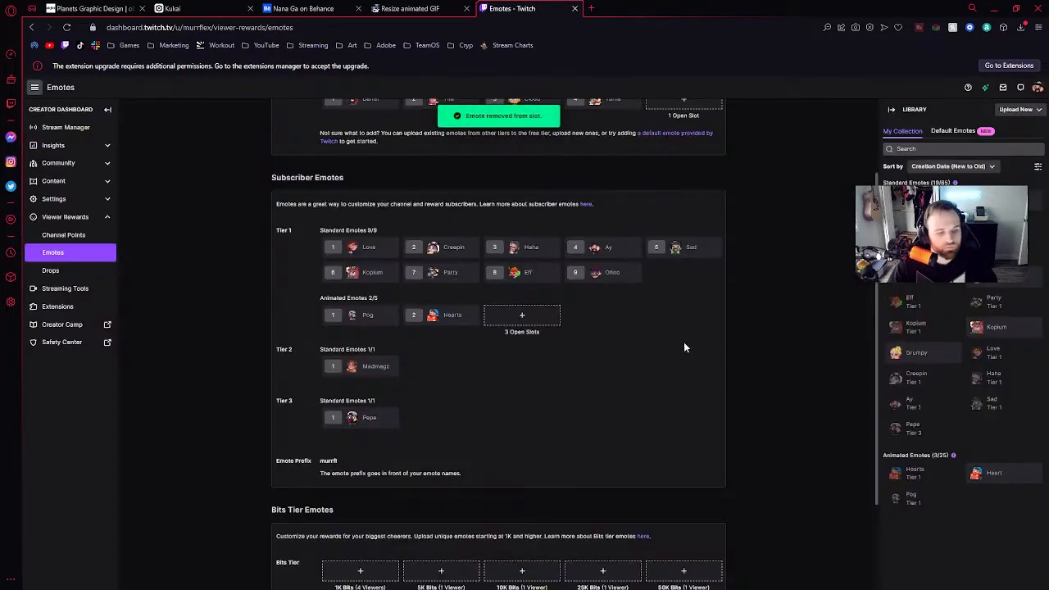
scroll(520, 388, down, 2)
scroll(525, 319, up, 3)
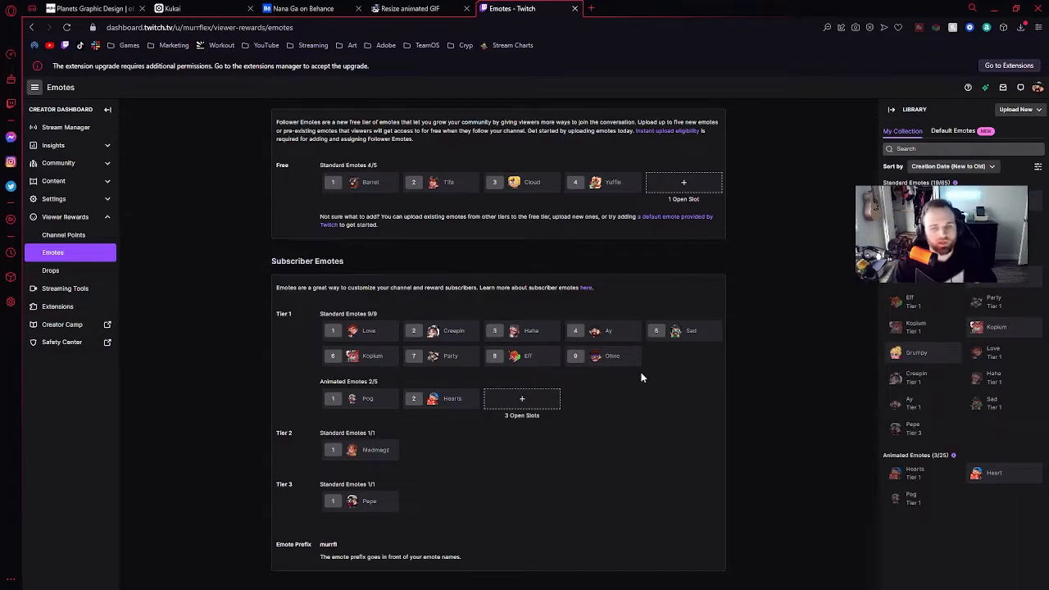
Leave the Twitch emotes page and switch back to the animated emote document in Photoshop
click(409, 9)
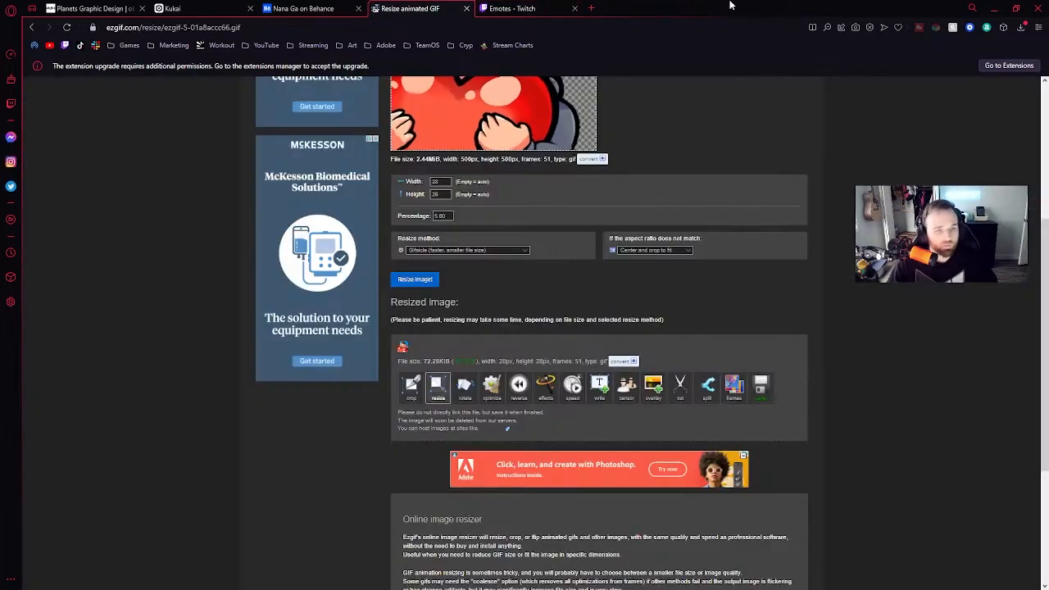
key(alt+Tab)
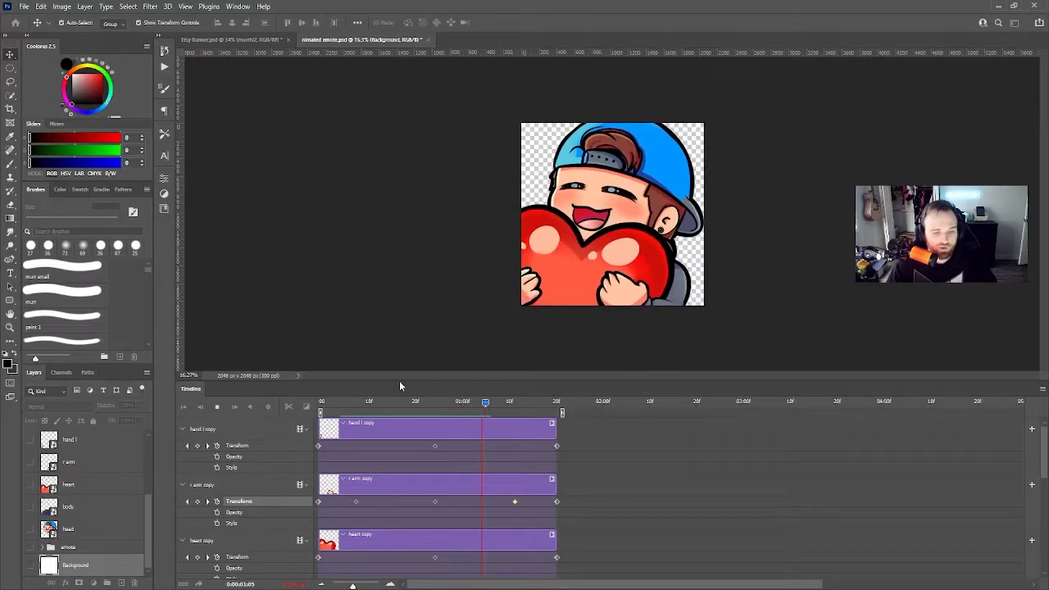